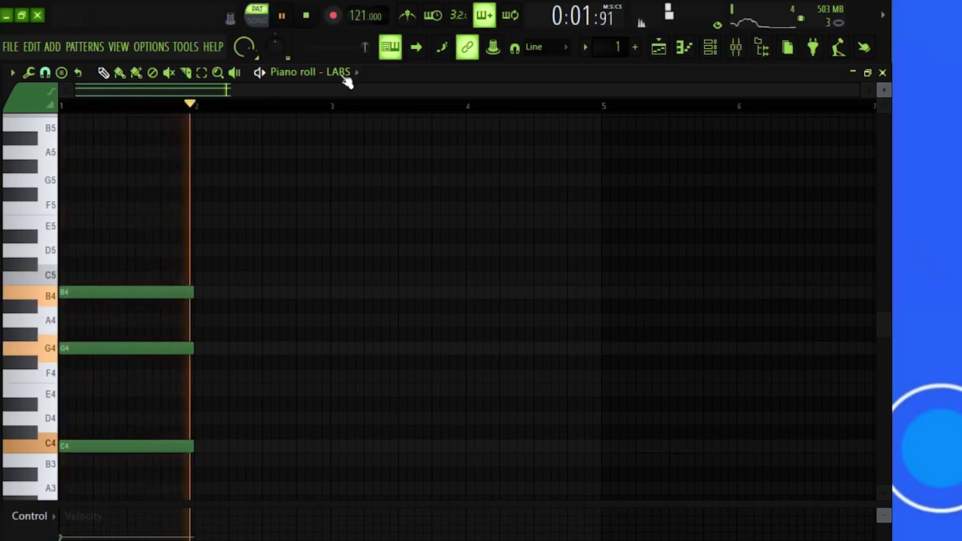
Add an E4 note to the bar 1 chord and duplicate the complete chord into bar 2.
left_click(119, 394)
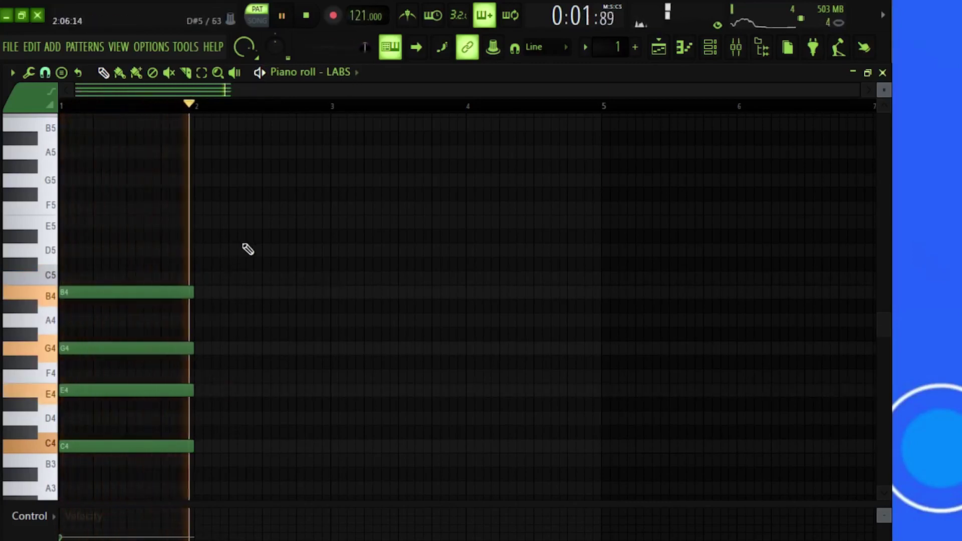
left_click_drag(242, 244, 56, 503)
key("ctrl+b")
right_click(234, 437)
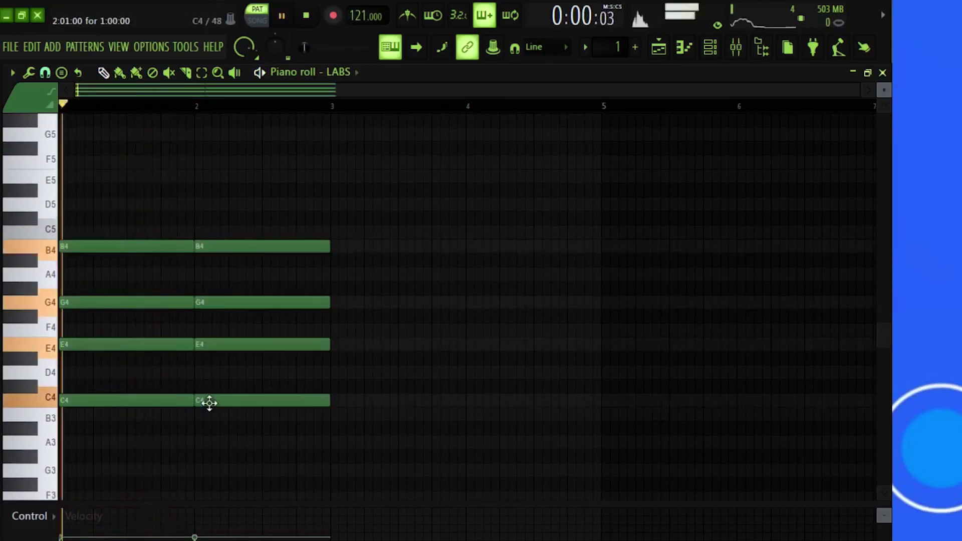
Move the second chord's lowest note down to B3 and its top note up to C5.
left_click_drag(209, 403, 206, 421)
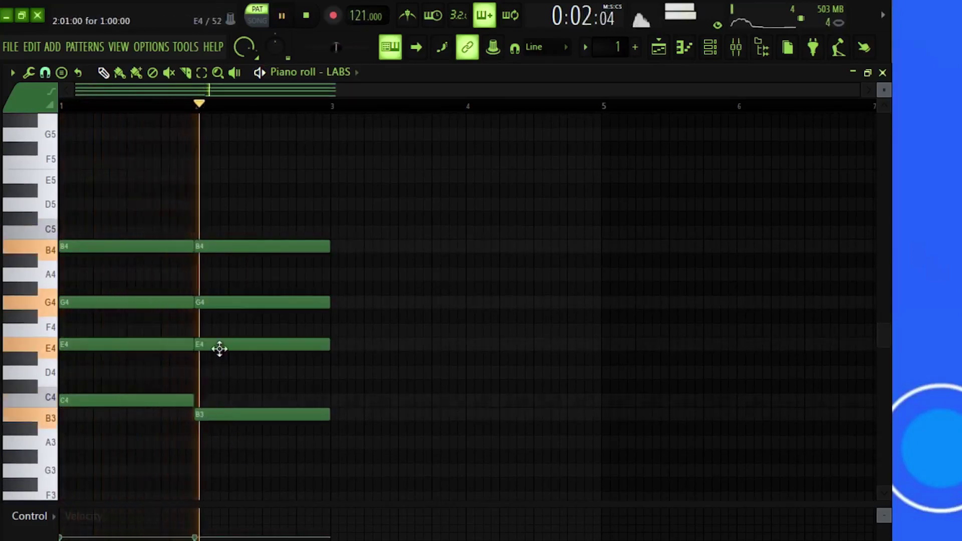
scroll(225, 303, "up", 3)
left_click_drag(222, 287, 222, 271)
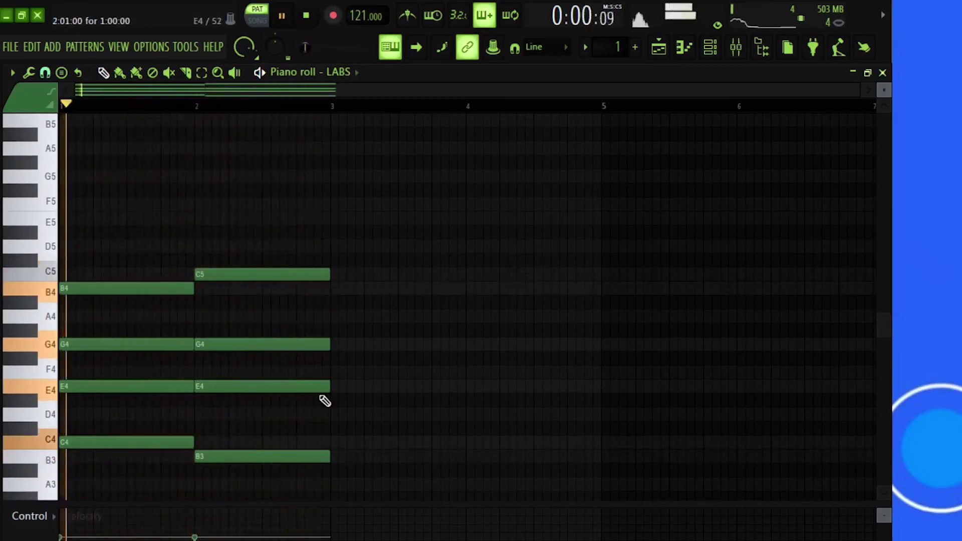
Try a one-beat F4 note at the end of bar 2 following a shortened E4 note.
left_click_drag(330, 391, 325, 392)
left_click(300, 374)
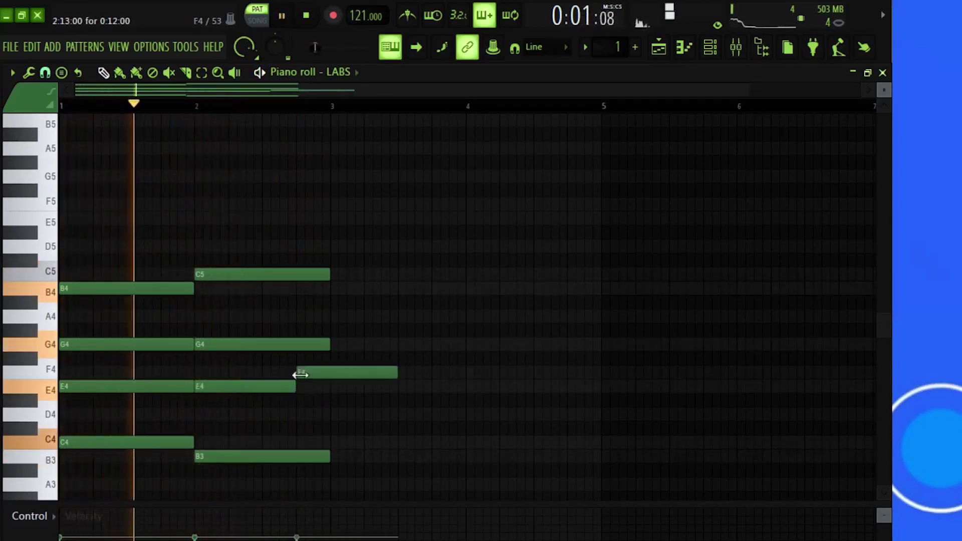
left_click_drag(398, 371, 330, 372)
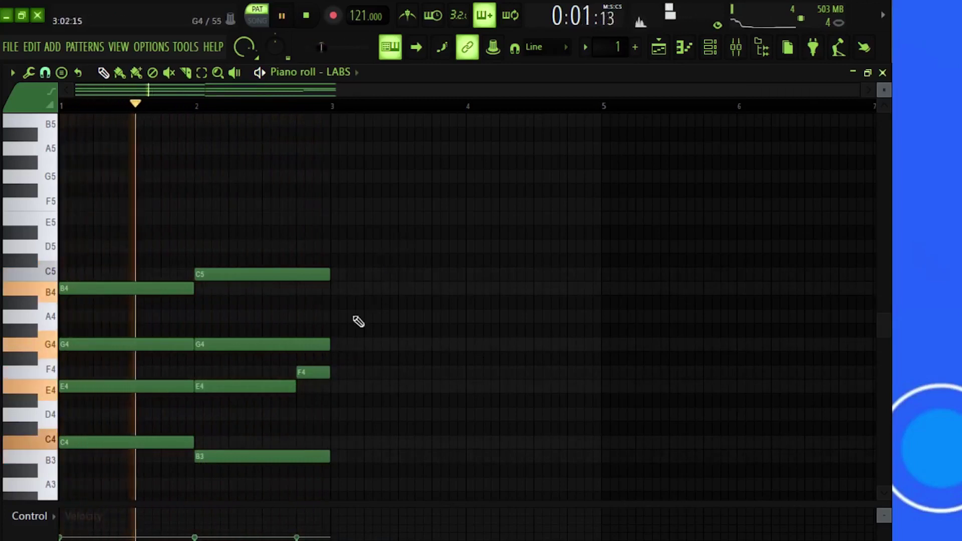
right_click(321, 372)
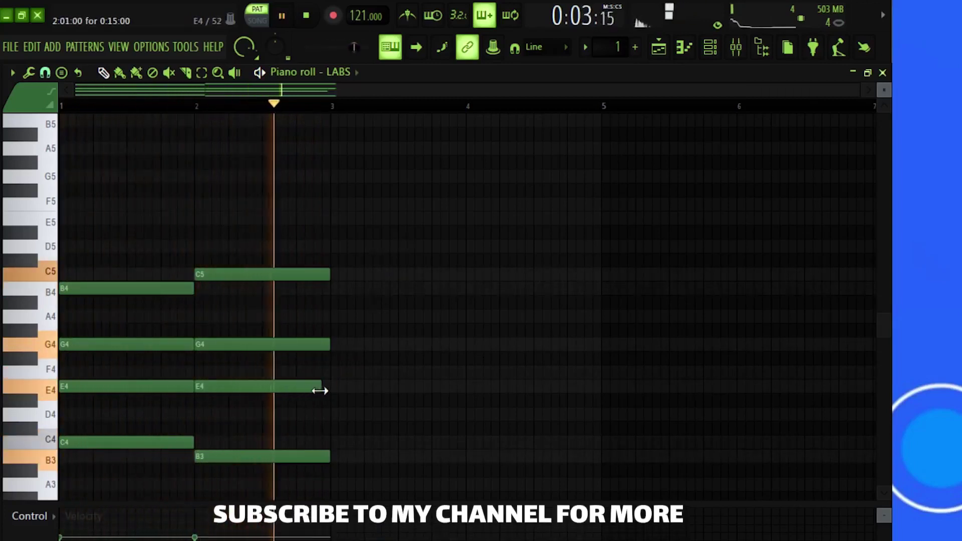
Move the first chord's top note to C5 and the second chord's outer notes to C4 and B4.
left_click_drag(216, 460, 215, 442)
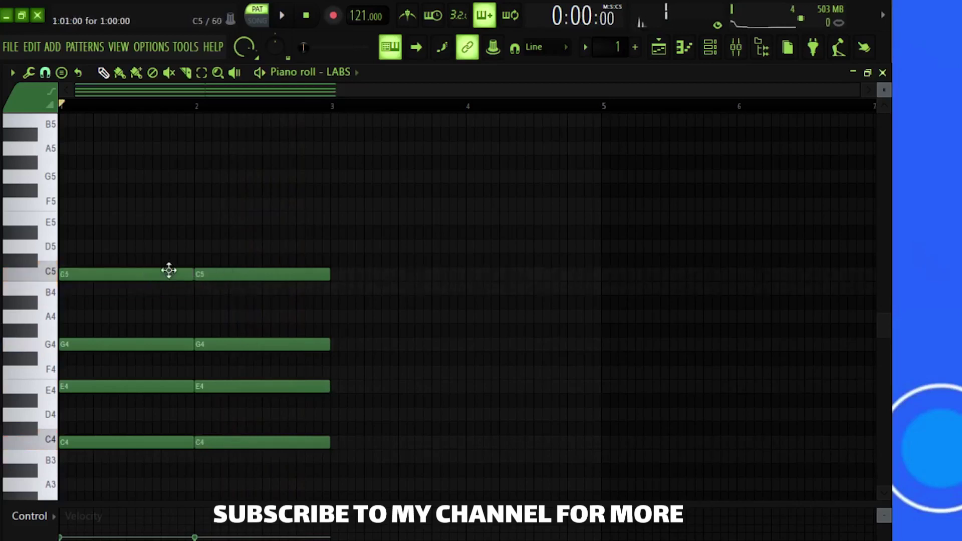
left_click_drag(210, 277, 209, 287)
key("space")
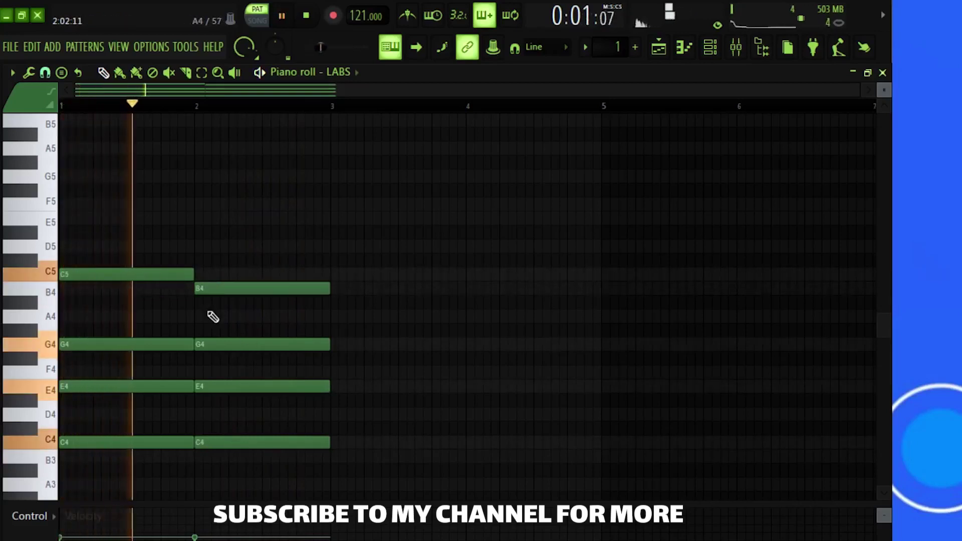
Duplicate the two chords of bars 1 and 2 into bars 3 and 4.
key("ctrl+a")
scroll(395, 228, "down", 2)
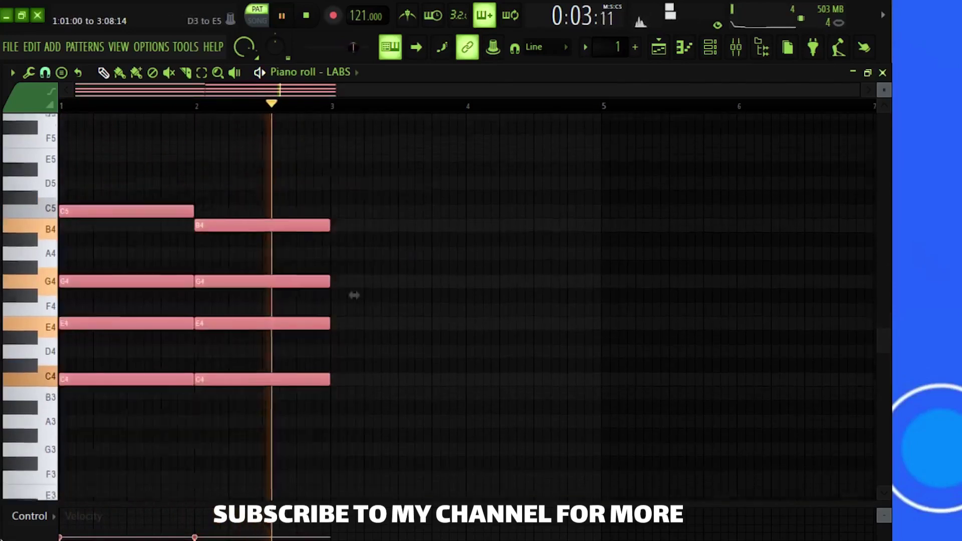
key("ctrl+b")
key("ctrl+d")
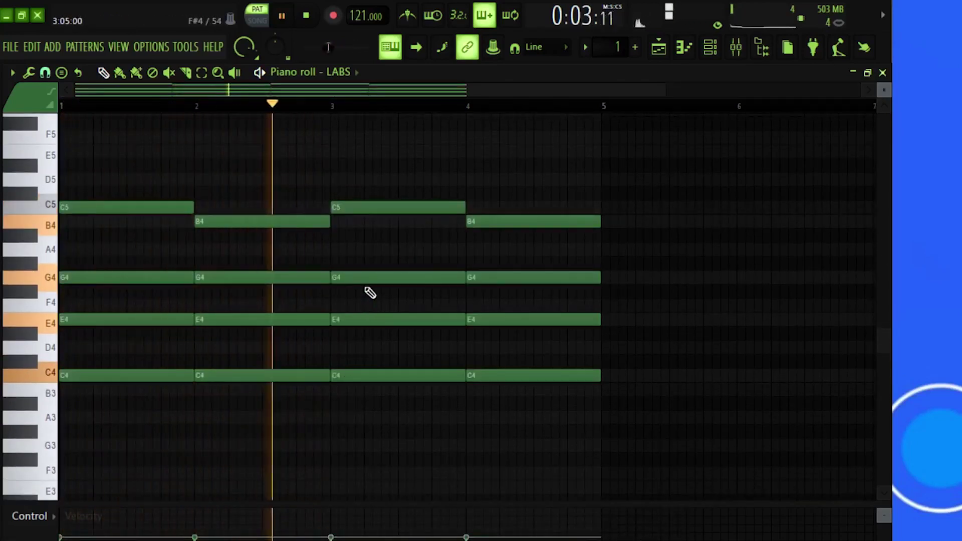
In bars 3 and 4, raise the E4 notes to F4 and the G4 notes an octave to G5.
left_click_drag(377, 301, 494, 326)
key("shift+Up")
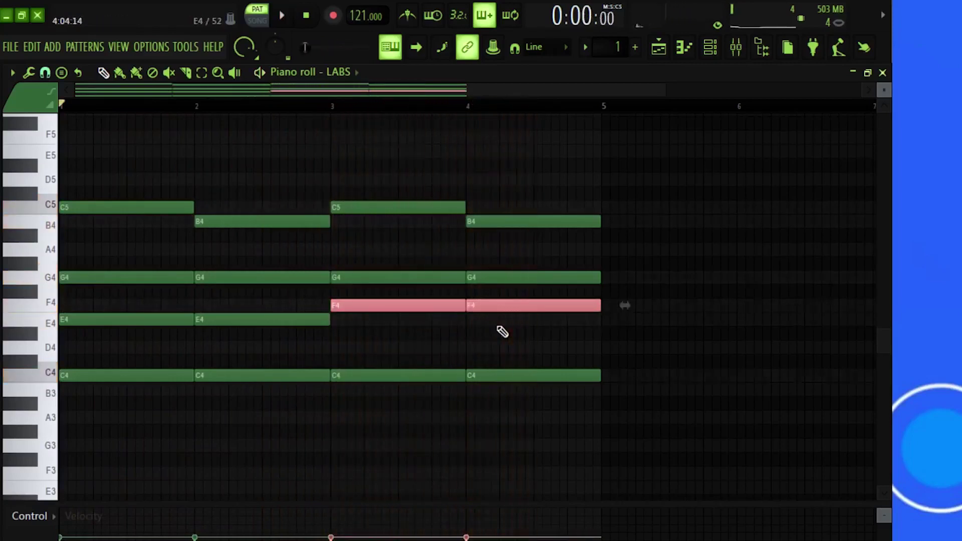
left_click_drag(438, 243, 512, 277)
key("ctrl+Up")
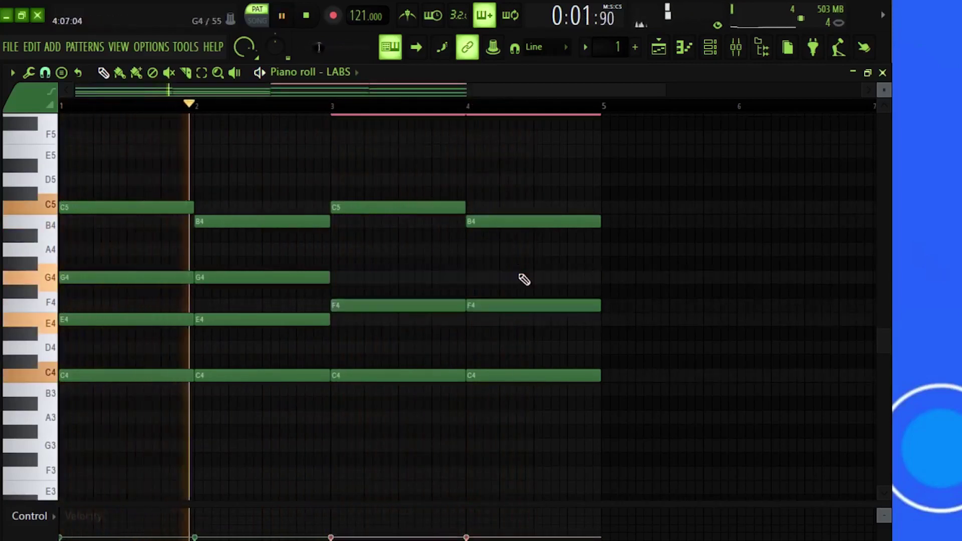
scroll(575, 337, "up", 2)
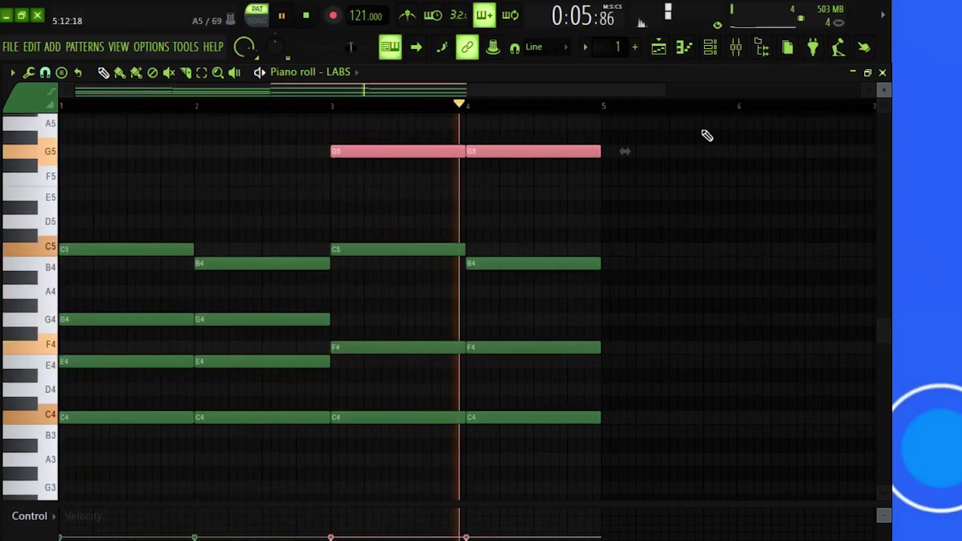
left_click(644, 221)
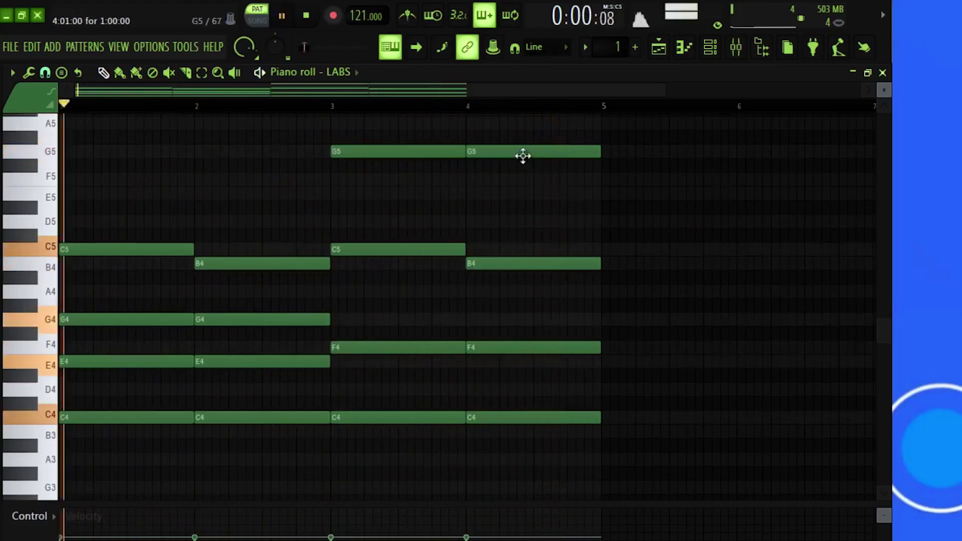
Form the upper line by moving the G5 notes to F5 and E5 and adding bar-long C6 and B5 notes in bars 1 and 2.
left_click_drag(521, 155, 514, 205)
left_click_drag(400, 158, 405, 186)
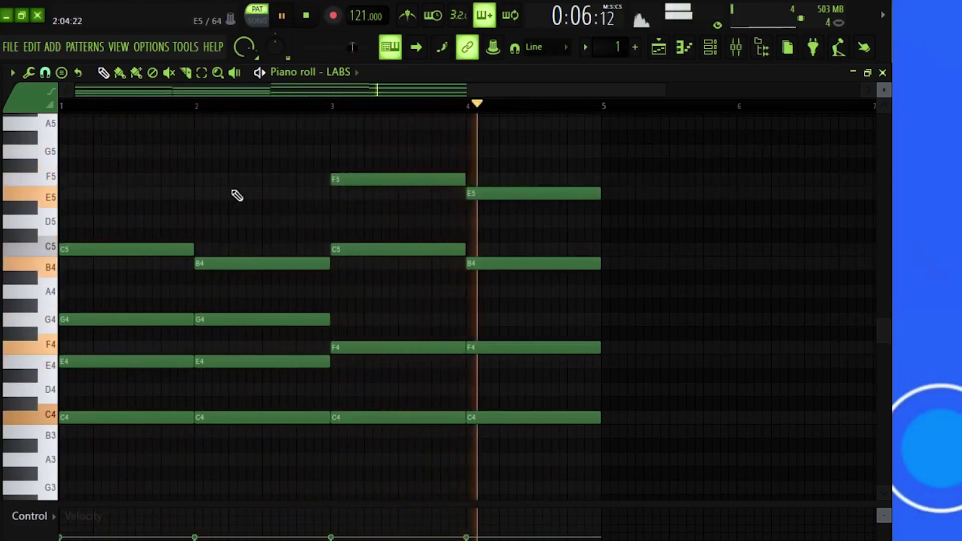
scroll(100, 229, "up", 2)
left_click(87, 169)
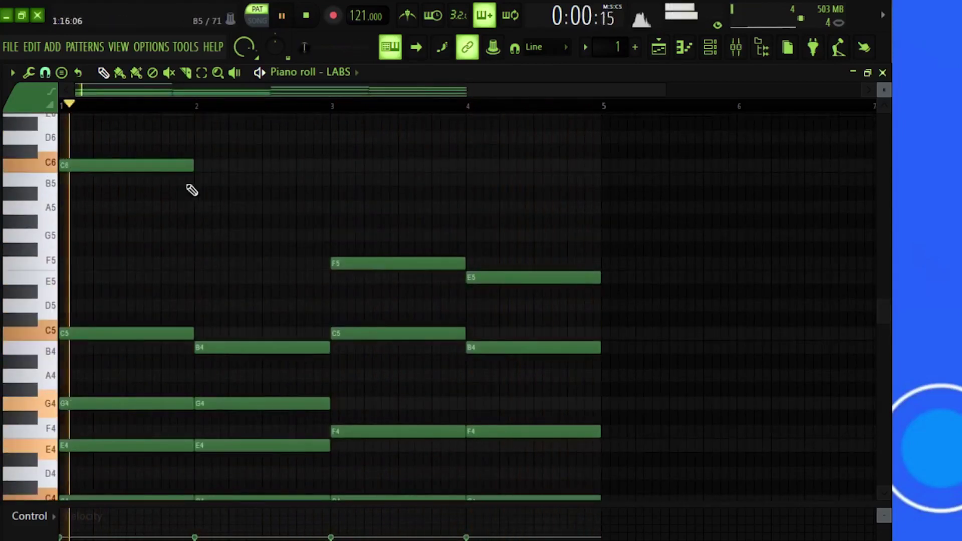
left_click(200, 179)
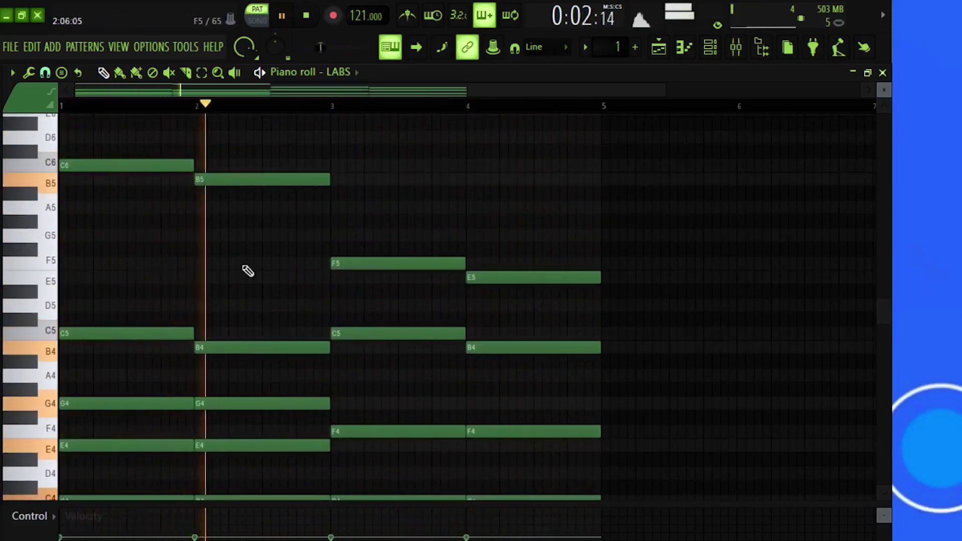
Add one-beat F6 and E6 melody notes in the second half of bar 1.
scroll(130, 246, "up", 3)
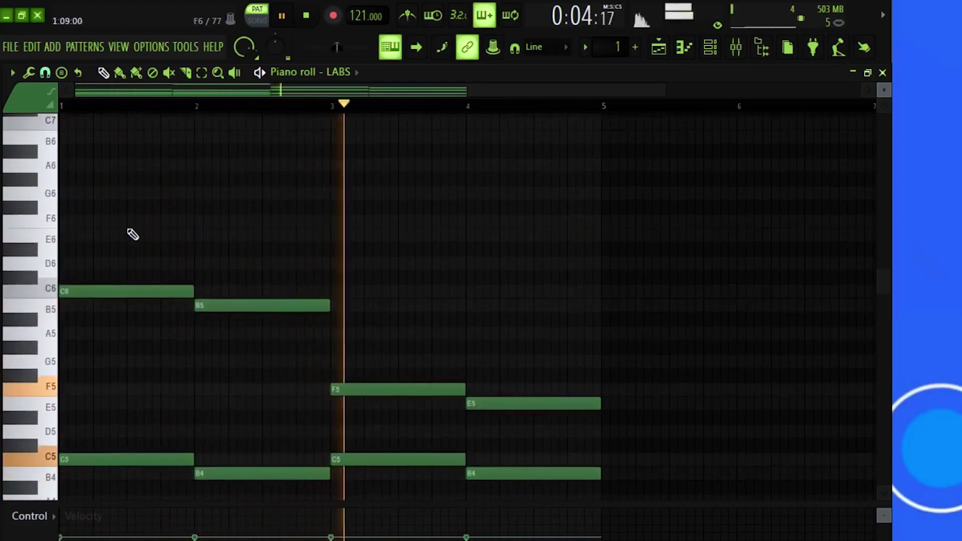
left_click(157, 225)
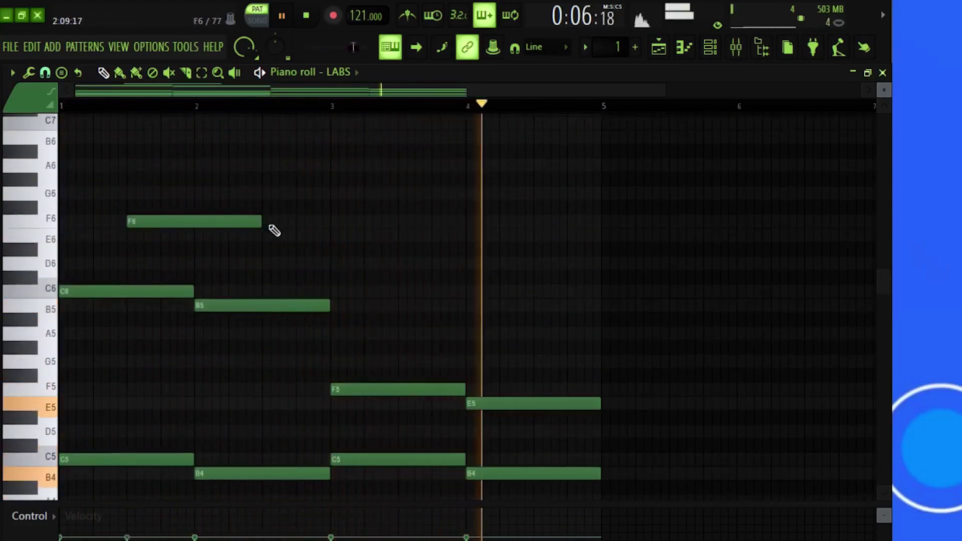
left_click_drag(256, 223, 167, 220)
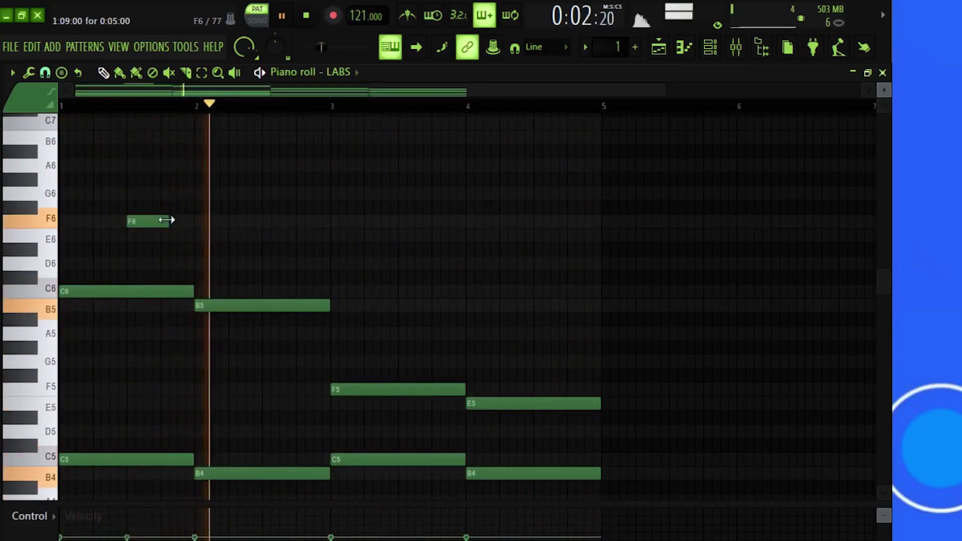
left_click(169, 235)
key("space")
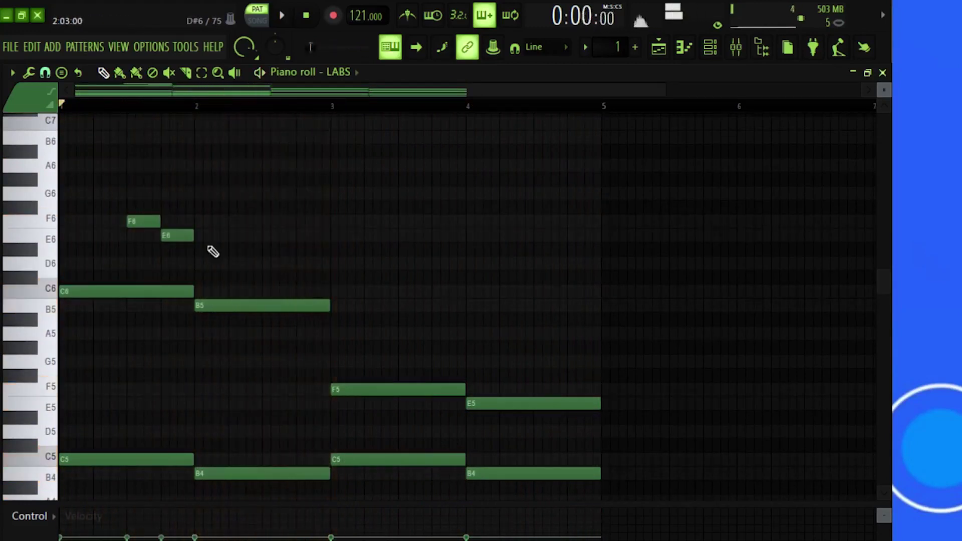
Add overlapping two-beat F6 and E6 notes starting on beats 3 and 4 of bar 2.
left_click(270, 222)
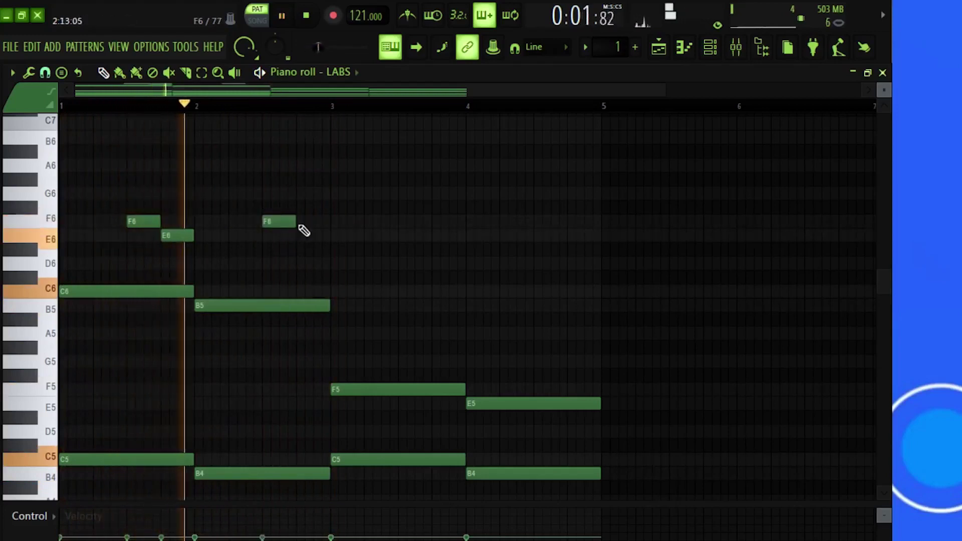
left_click_drag(292, 224, 305, 223)
left_click(298, 236)
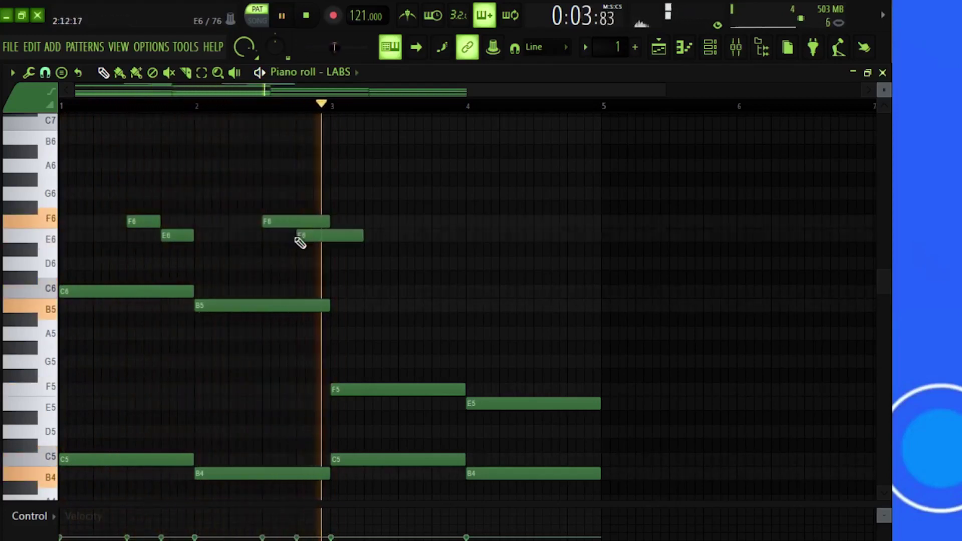
key("space")
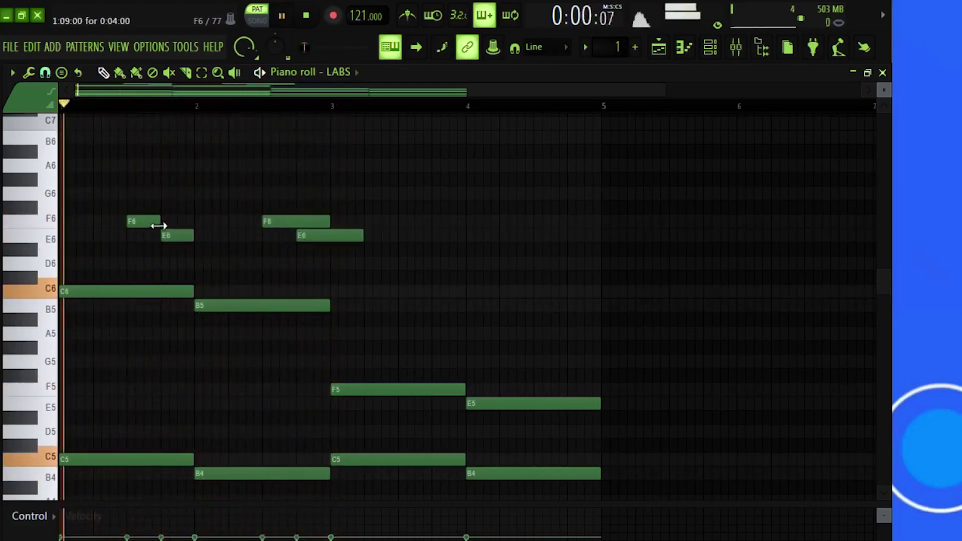
Lengthen bar 1's F6 note to the bar's end and raise the bar 2 melody notes F6 and E6 to C7 and B6.
key("space")
left_click_drag(159, 225, 190, 223)
left_click_drag(314, 236, 311, 137)
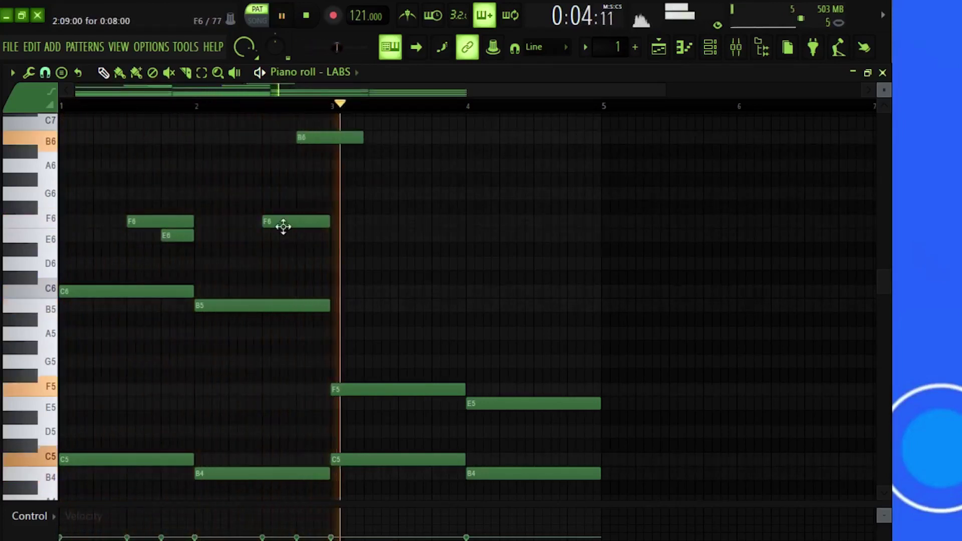
left_click_drag(283, 227, 284, 126)
key("space")
key("space")
Add a two-beat A6 note before the C7 and shift the three-note A6, C7, B6 phrase one beat later.
scroll(250, 240, "up", 4)
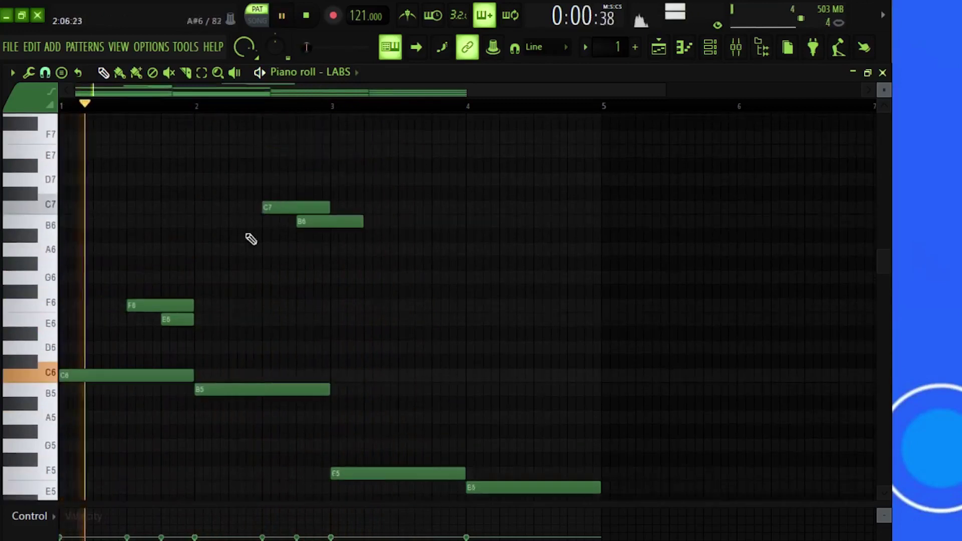
left_click(231, 250)
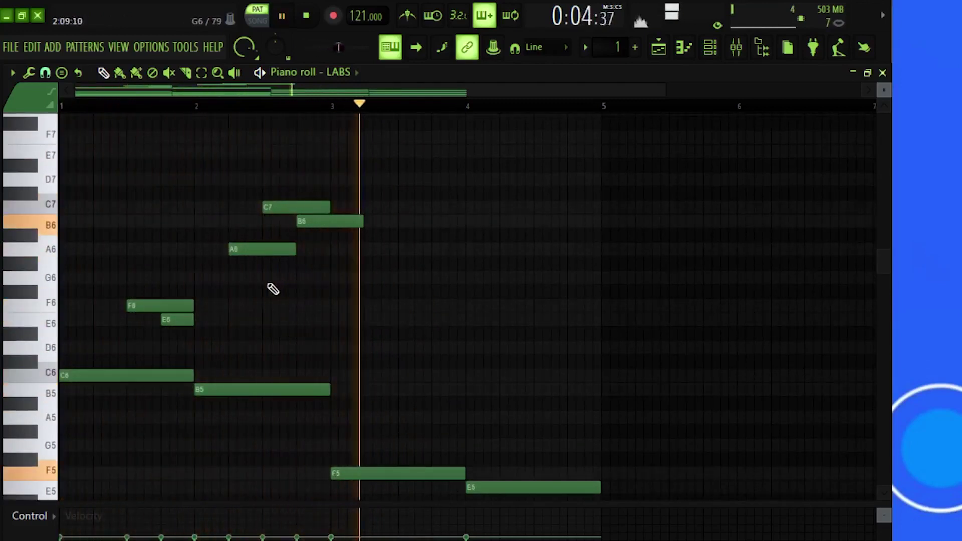
left_click_drag(250, 270, 345, 158)
key("space")
left_click_drag(260, 250, 294, 249)
left_click(300, 281)
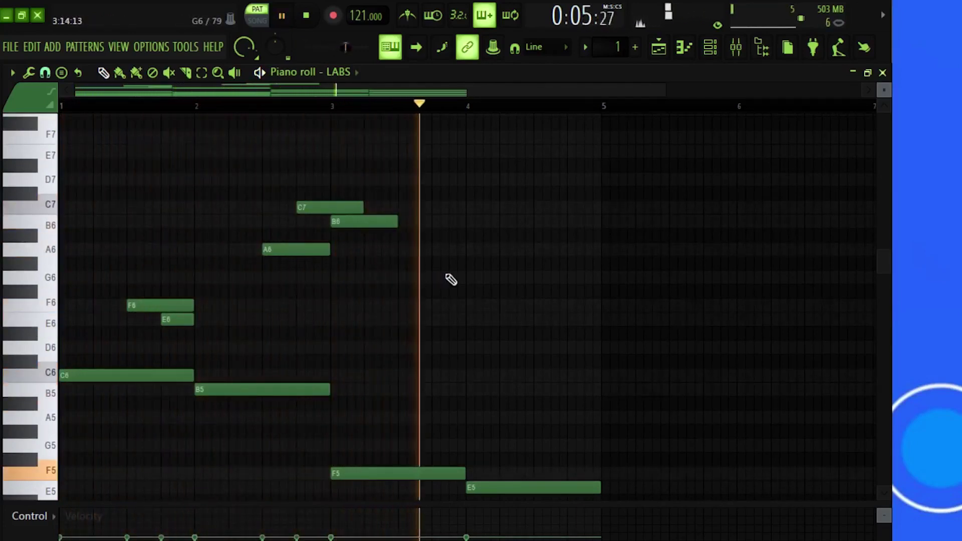
Add one-beat C7, B6, F6 and E6 notes across the four beats of bar 4.
left_click(476, 250)
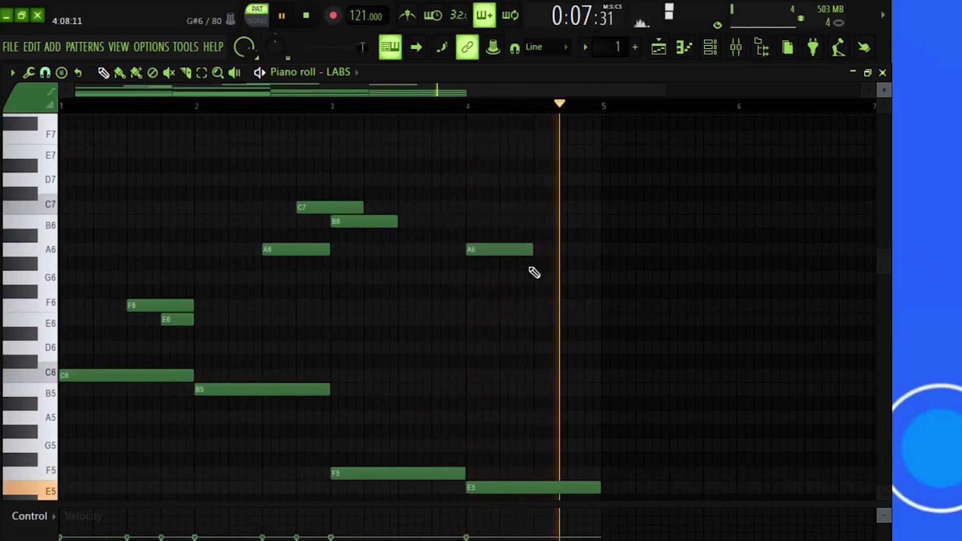
left_click_drag(532, 249, 481, 203)
left_click(507, 221)
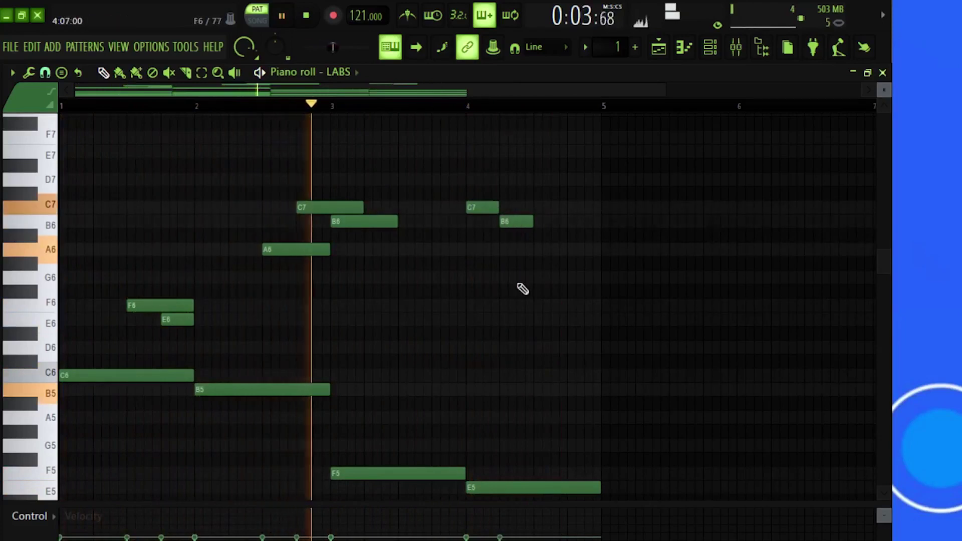
left_click(539, 305)
left_click(571, 319)
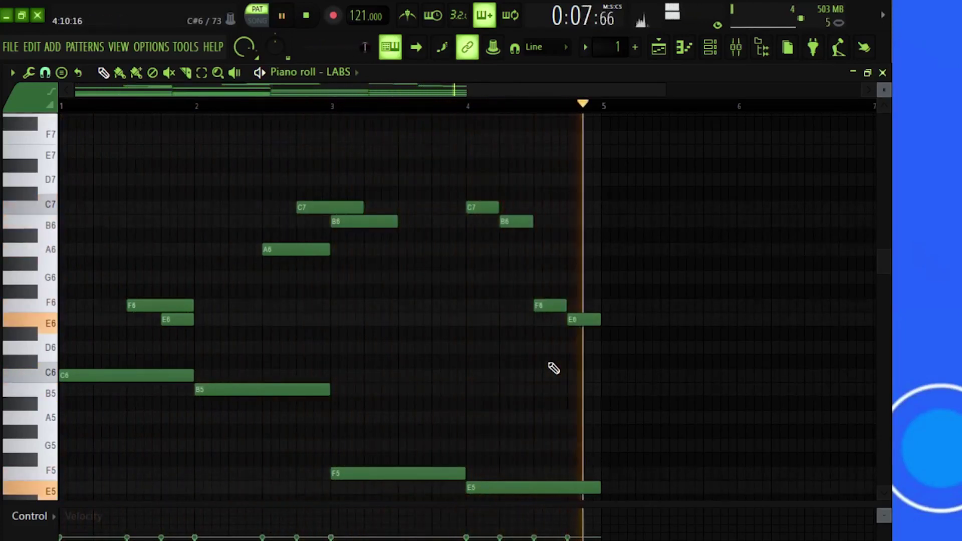
Chop the bar 4 melody notes into half-beat notes and repitch them as C7, E6, B6, A6, F6, C6, E6, D6.
left_click_drag(597, 349, 489, 221)
key("ctrl+d")
left_click_drag(523, 235, 522, 249)
left_click_drag(595, 332, 594, 347)
left_click_drag(556, 319, 557, 375)
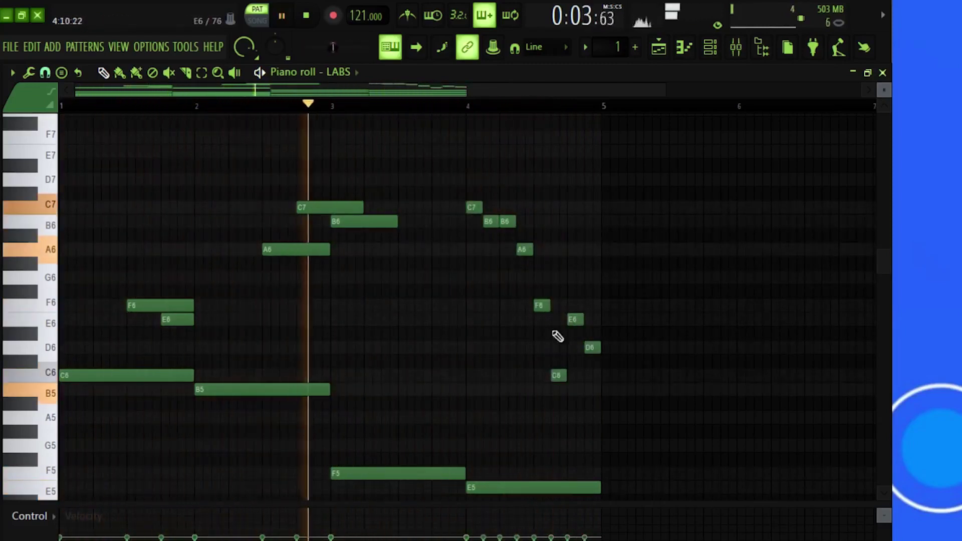
left_click_drag(488, 221, 490, 319)
Delete all the half-beat melody notes in bar 4.
left_click_drag(599, 411, 419, 152)
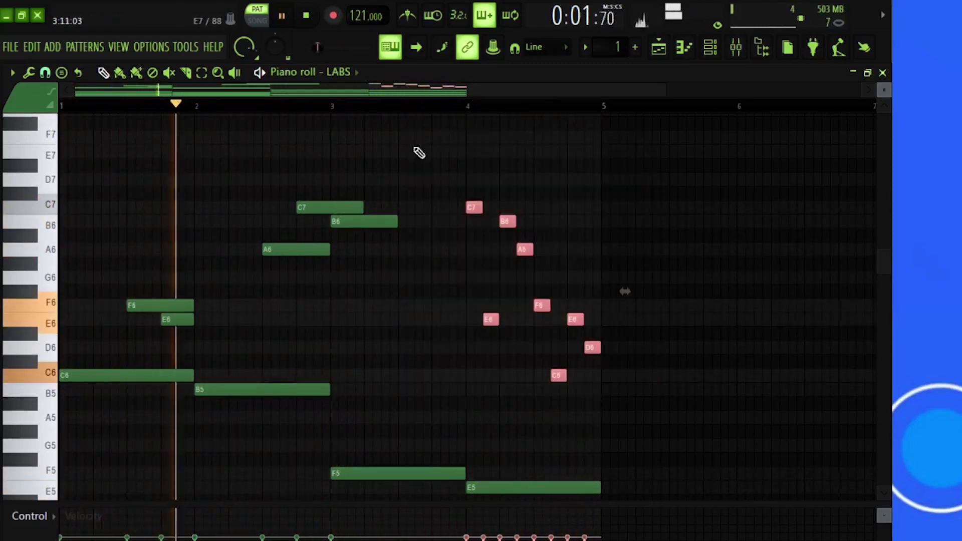
key("Delete")
Add B6 and C7 notes from beats 2 and 3 to the end of bar 4 and lower both an octave to B5 and C6.
left_click(511, 221)
left_click_drag(510, 219, 501, 220)
left_click_drag(523, 222, 599, 208)
left_click(538, 207)
left_click_drag(601, 261, 511, 198)
key("ctrl+Down")
key("ctrl+d")
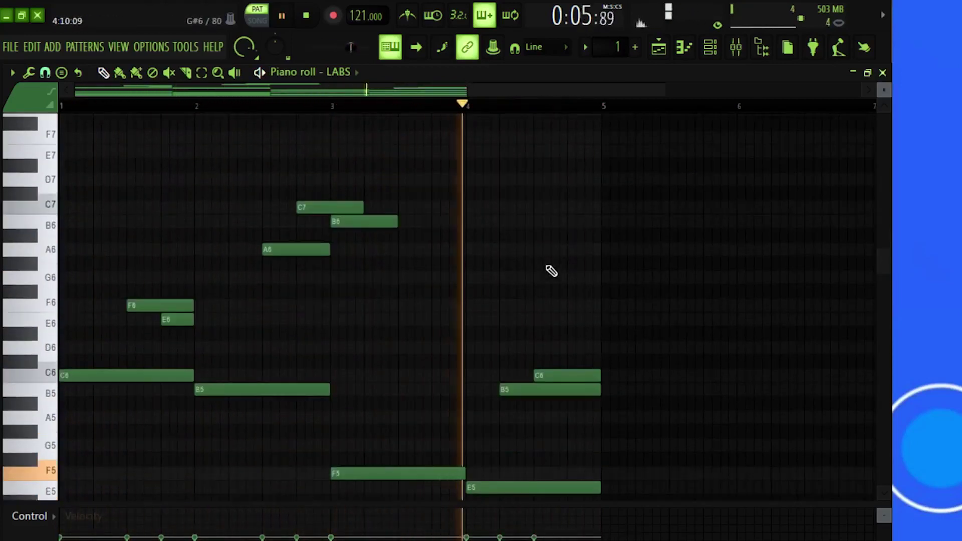
Add a one-beat F6 note on beat 4 of bar 3 and a two-beat E6 at the start of bar 4.
left_click(470, 306)
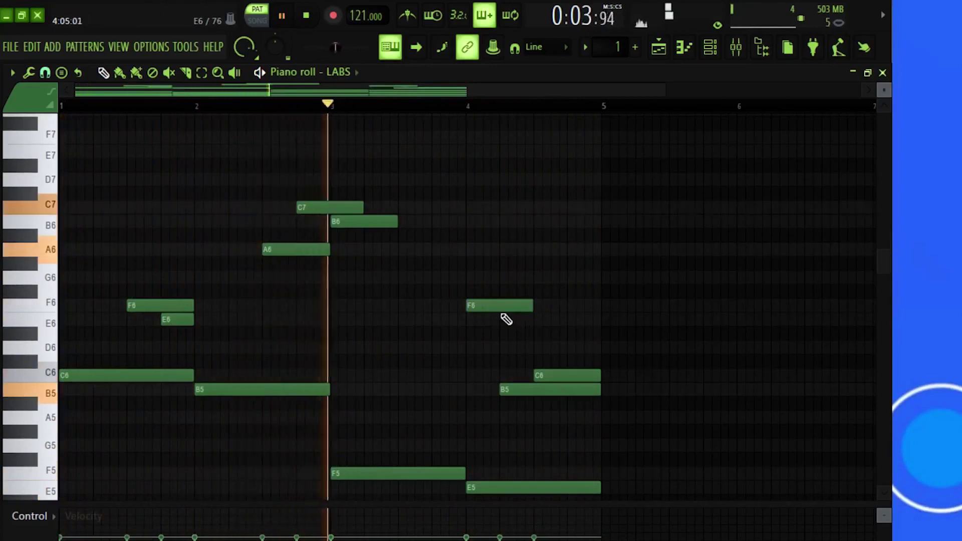
right_click(494, 306)
left_click(469, 345)
left_click(400, 277)
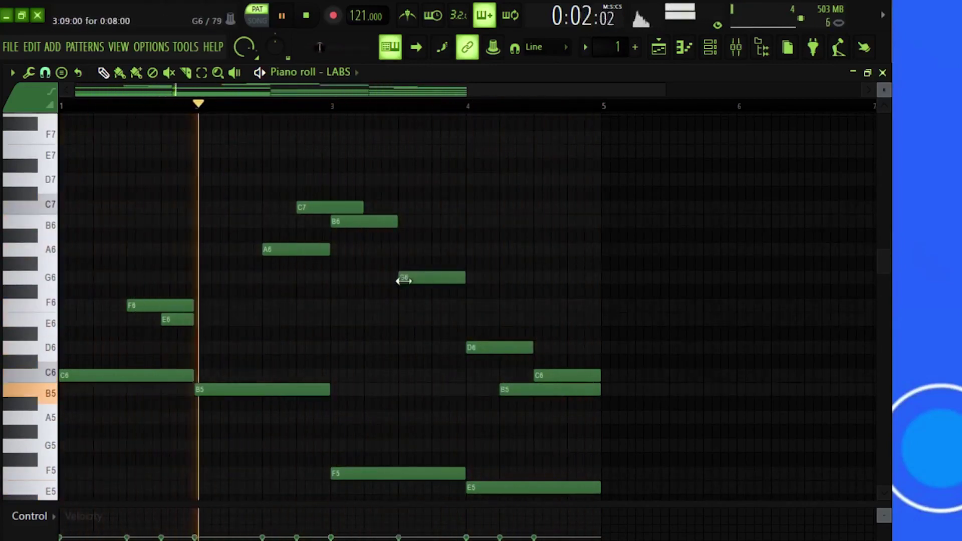
left_click_drag(400, 278, 434, 279)
left_click_drag(446, 281, 447, 310)
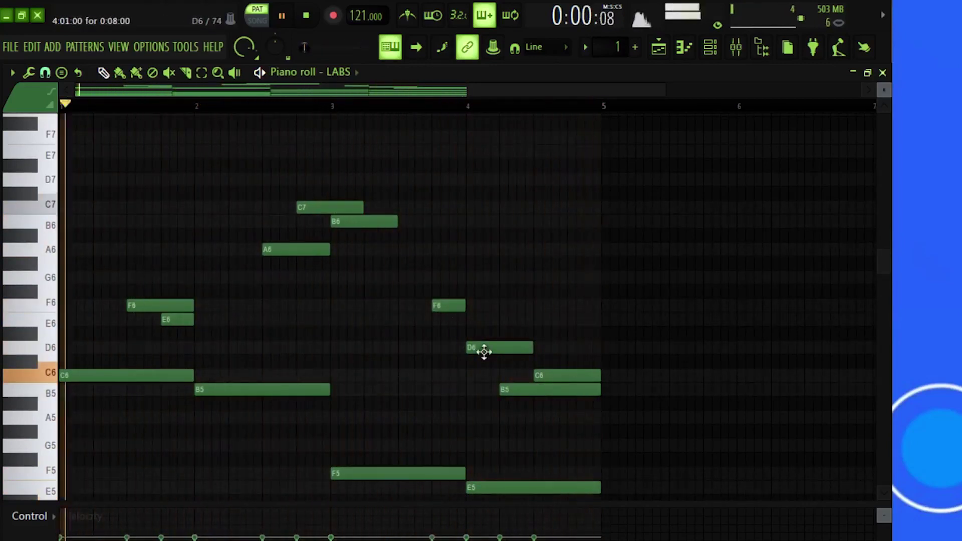
left_click_drag(482, 351, 483, 322)
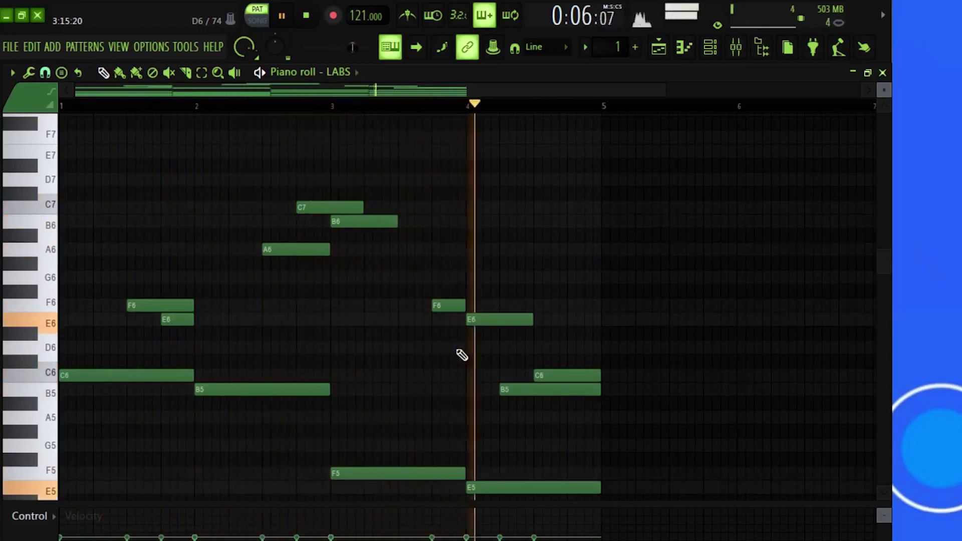
Add a Kontakt instrument channel to the project and move its plugin window aside.
left_click(710, 47)
left_click(144, 232)
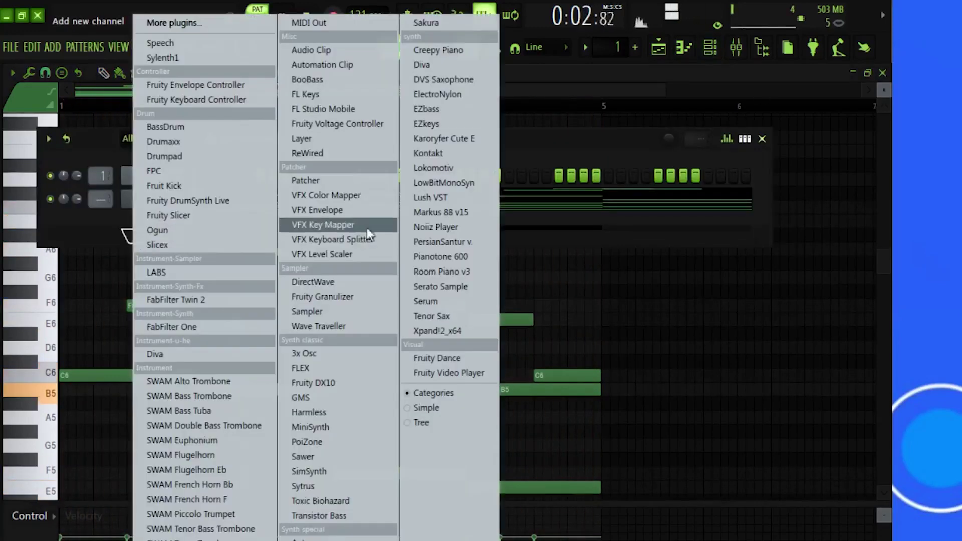
left_click(423, 153)
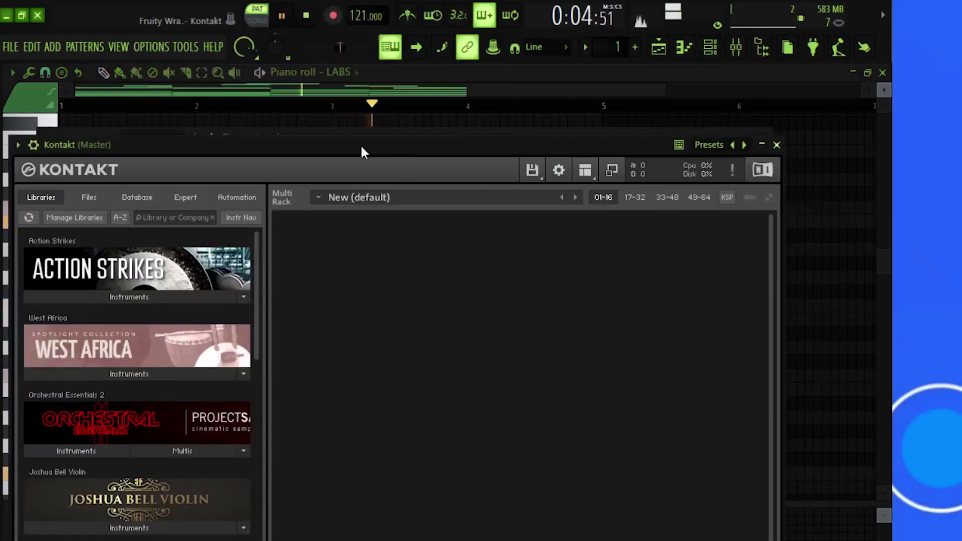
left_click_drag(360, 143, 468, 116)
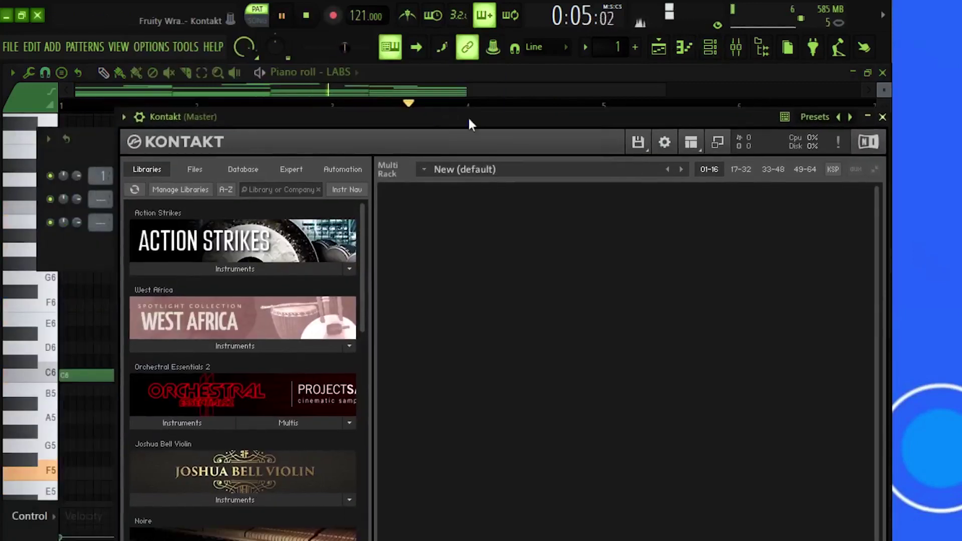
Load the Ilya Efimov Nylon Guitar instrument from its library folder into Kontakt and close the plugin window.
left_click(187, 171)
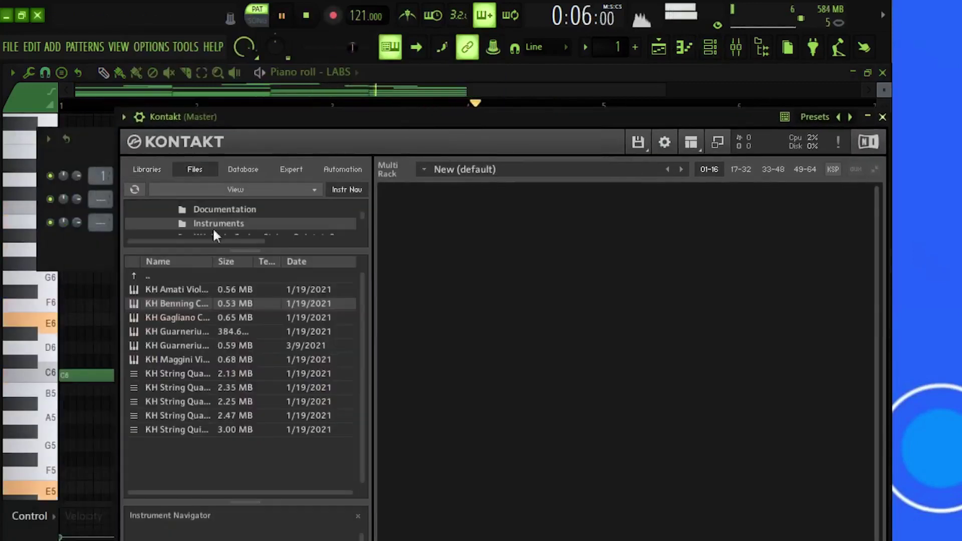
double_click(150, 276)
double_click(150, 275)
double_click(151, 275)
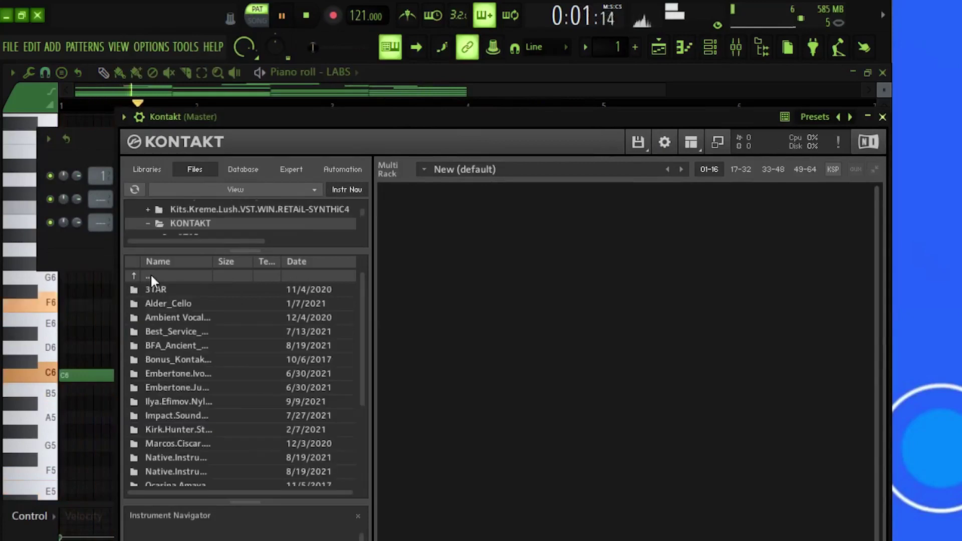
double_click(182, 402)
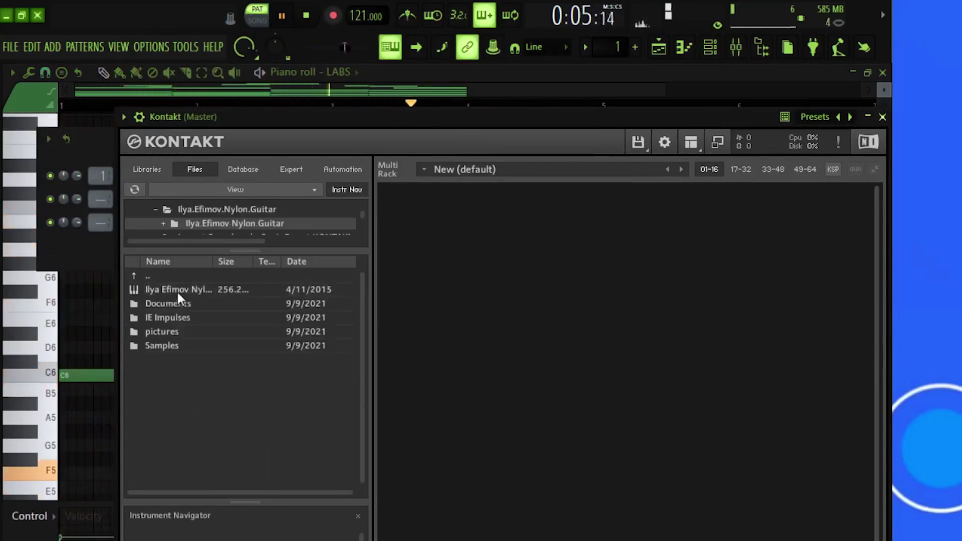
left_click_drag(176, 290, 632, 370)
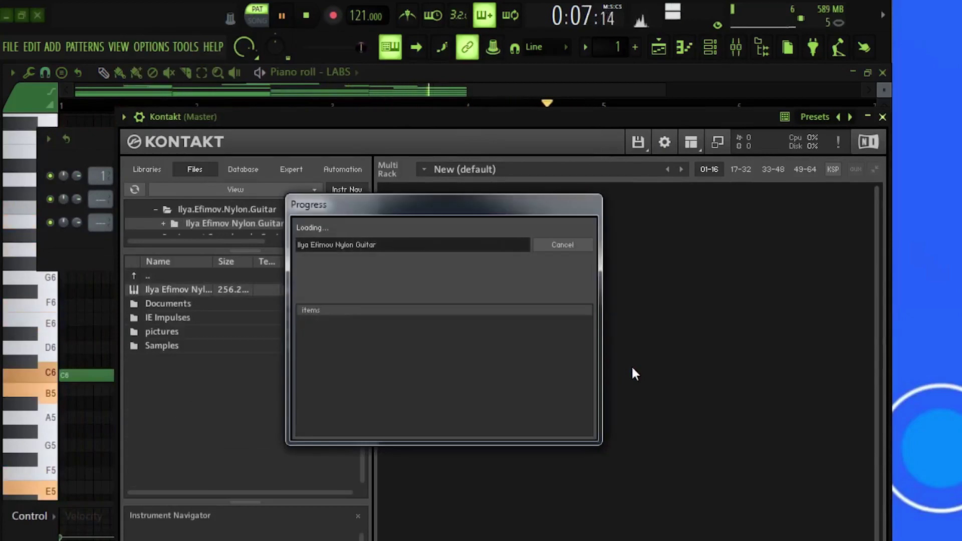
left_click(882, 116)
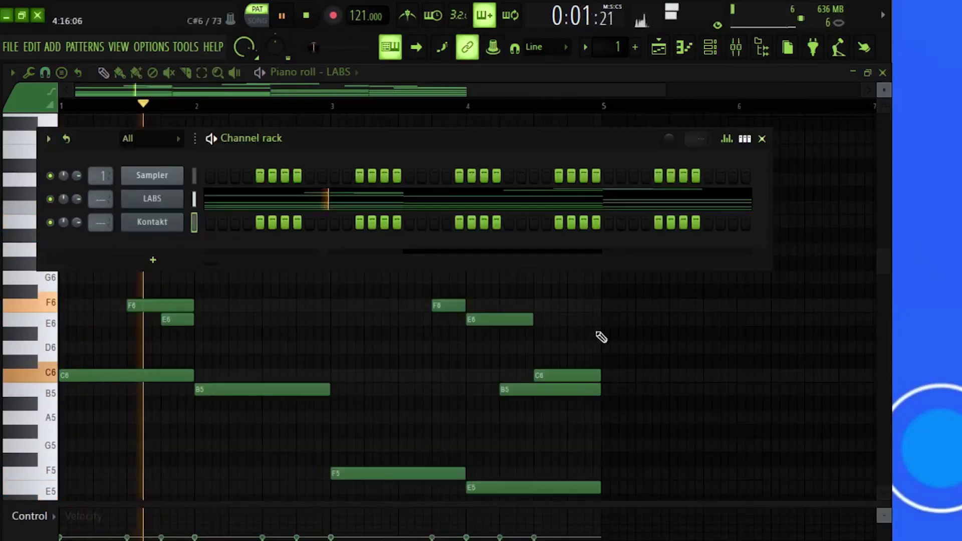
In the Kontakt channel's piano roll, add a two-beat F6 and a one-beat E6, both finishing at the end of bar 1.
right_click(170, 222)
left_click(203, 219)
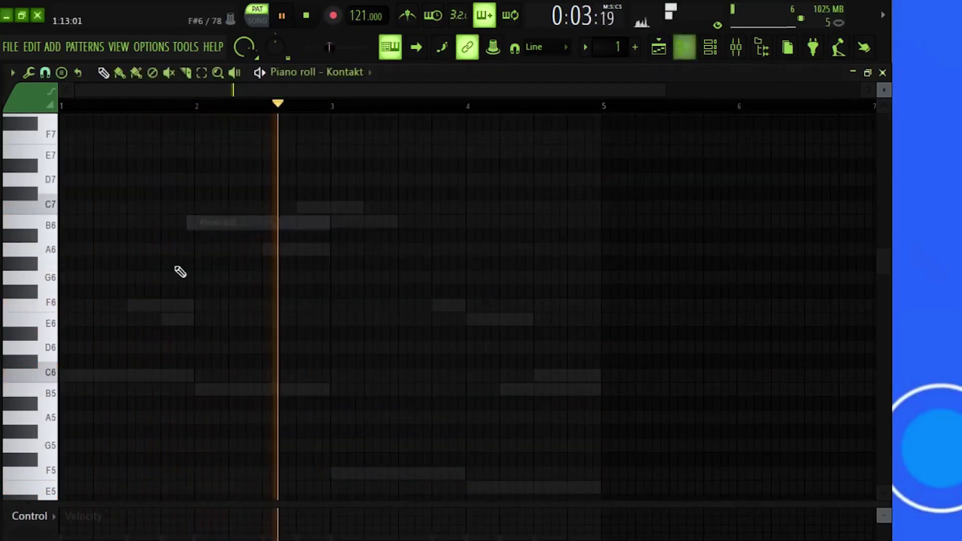
left_click(147, 307)
left_click(169, 319)
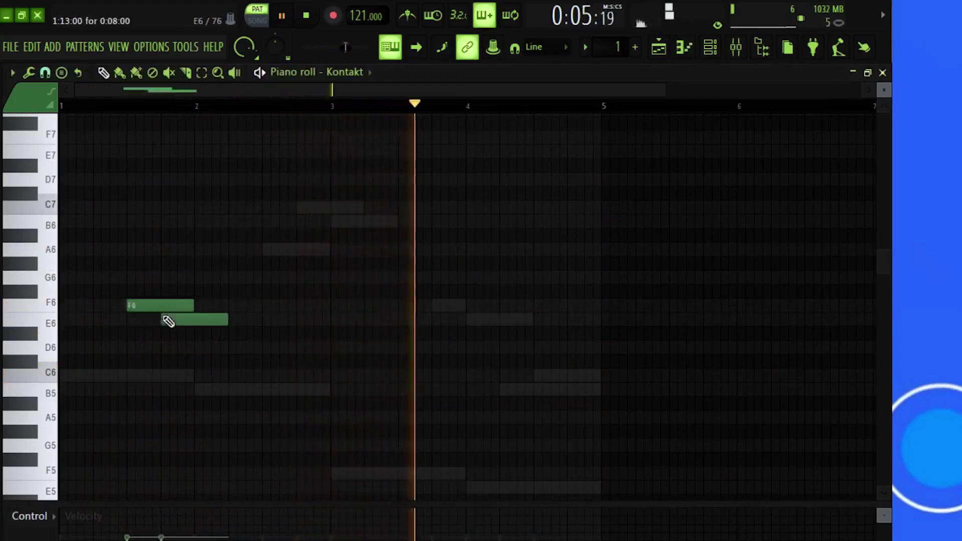
left_click_drag(236, 327, 198, 320)
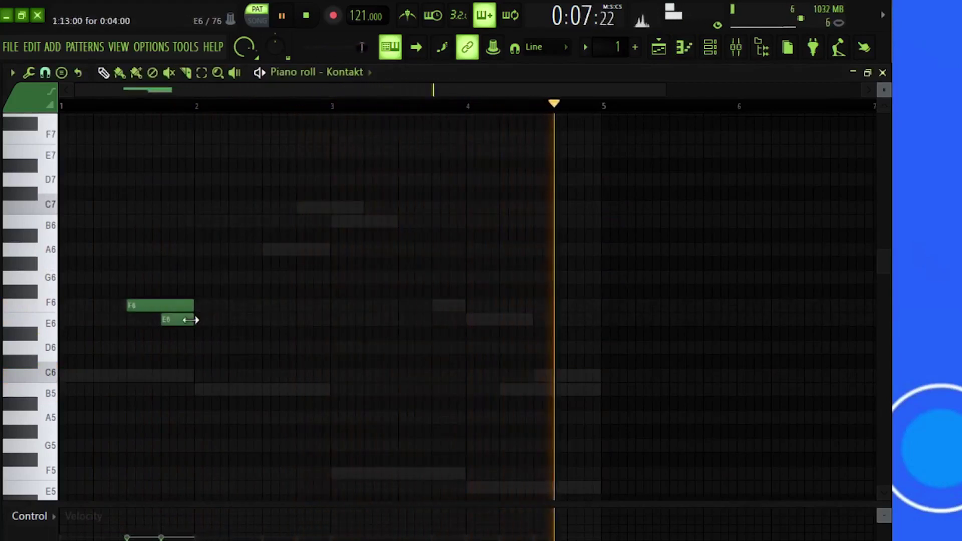
Trace the remaining LABS melody: F6 ending bar 3, E6 opening bar 4, C7 and B6 around bar 3's start, and a one-beat A6 before them.
left_click(435, 304)
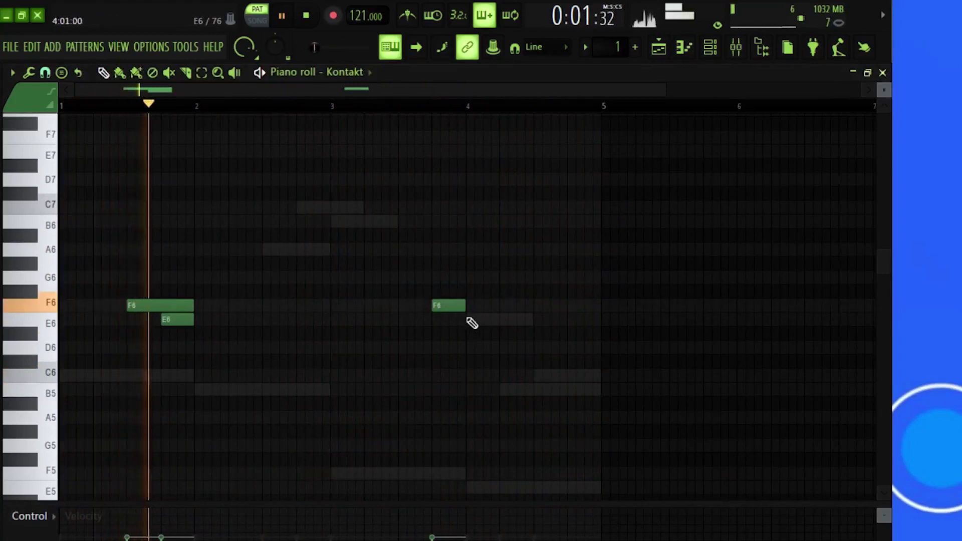
left_click(472, 321)
left_click_drag(494, 321, 528, 323)
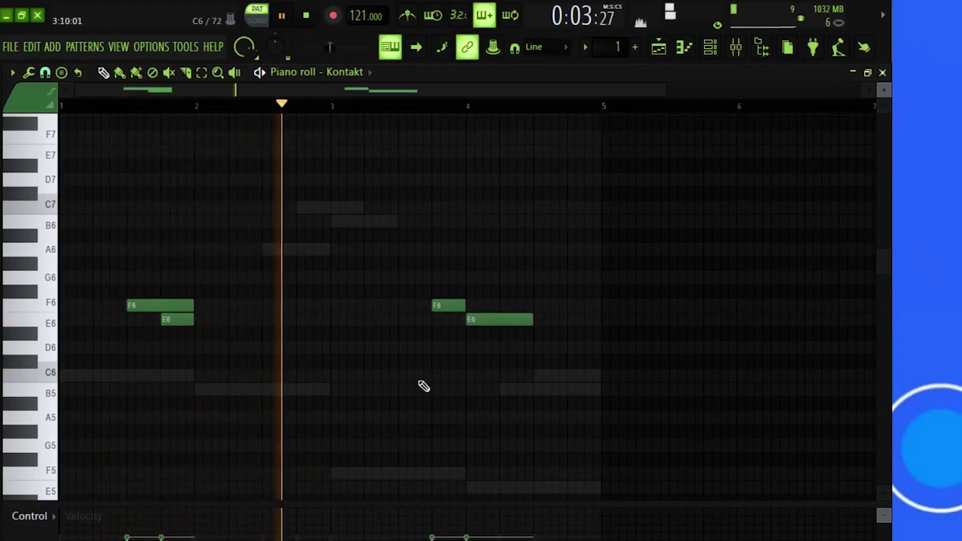
left_click(301, 207)
left_click(335, 221)
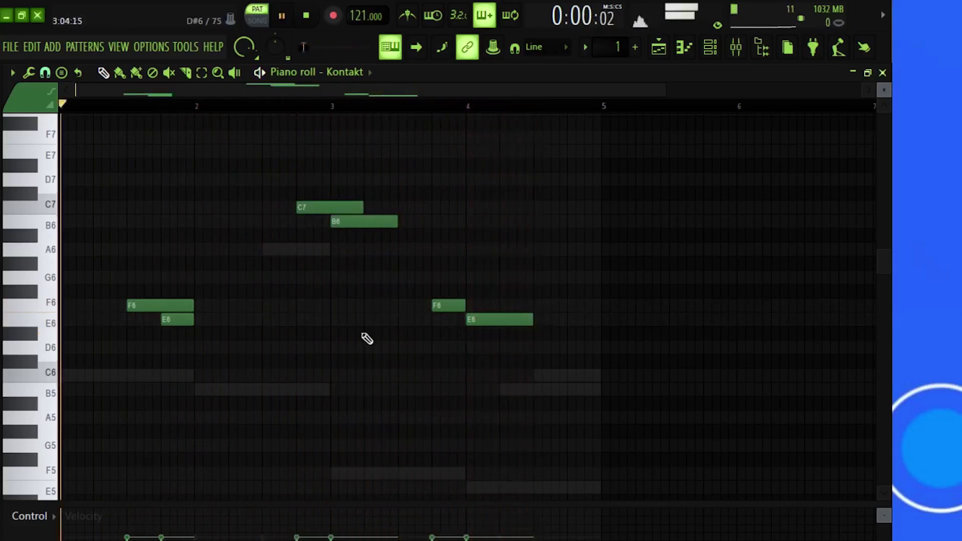
left_click(267, 249)
left_click_drag(329, 249, 290, 249)
Lower all the guitar notes by one octave and add a one-beat C5 on beat 2 of bar 1.
left_click_drag(277, 288, 390, 159)
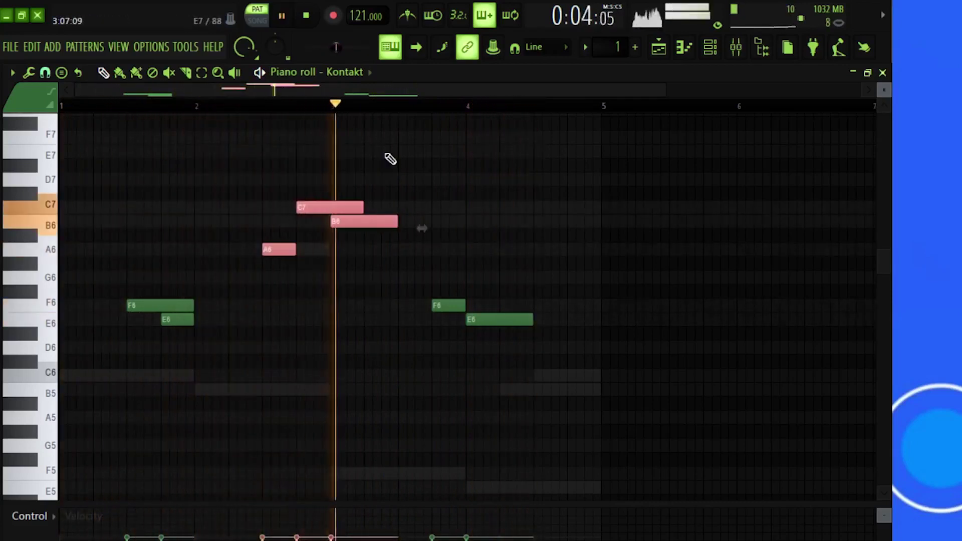
key("ctrl+Down")
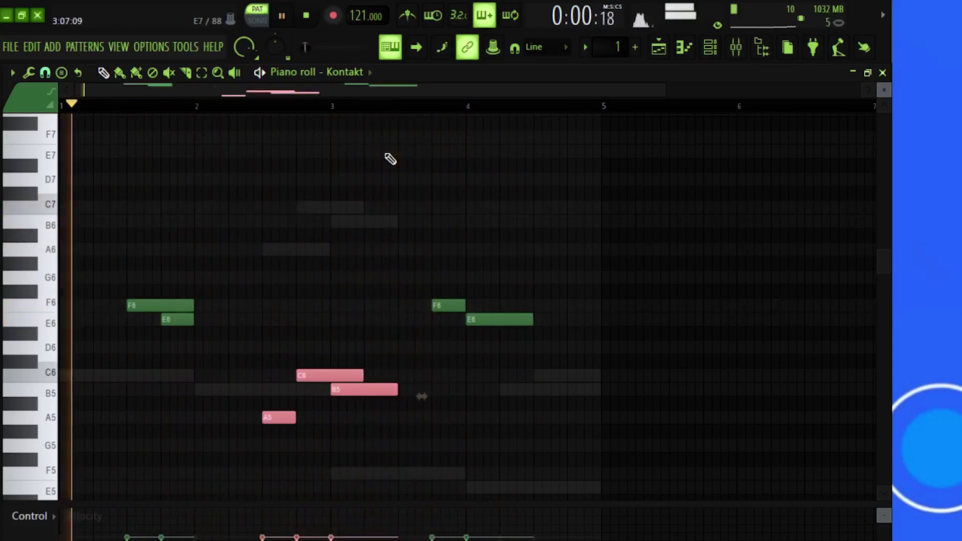
left_click_drag(539, 230, 132, 333)
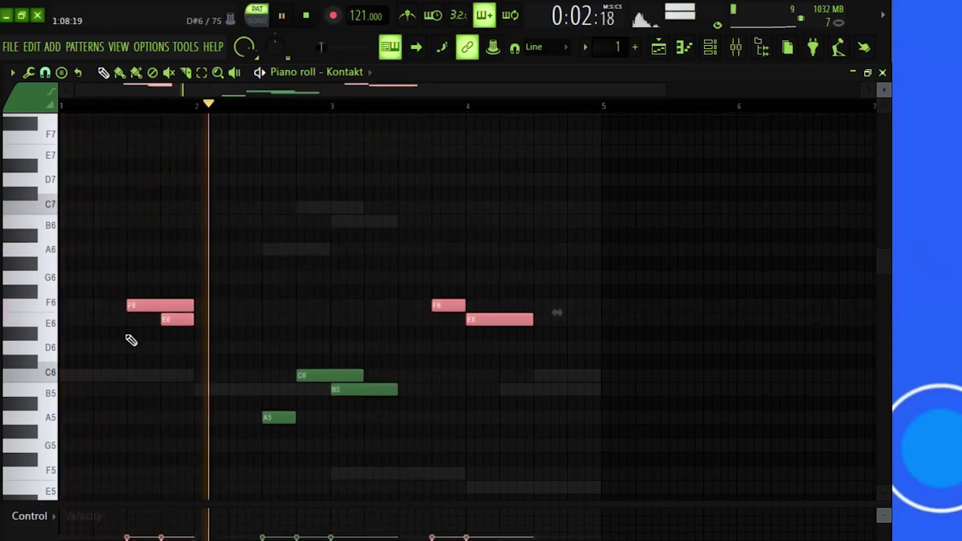
key("ctrl+Down")
scroll(131, 341, "down", 5)
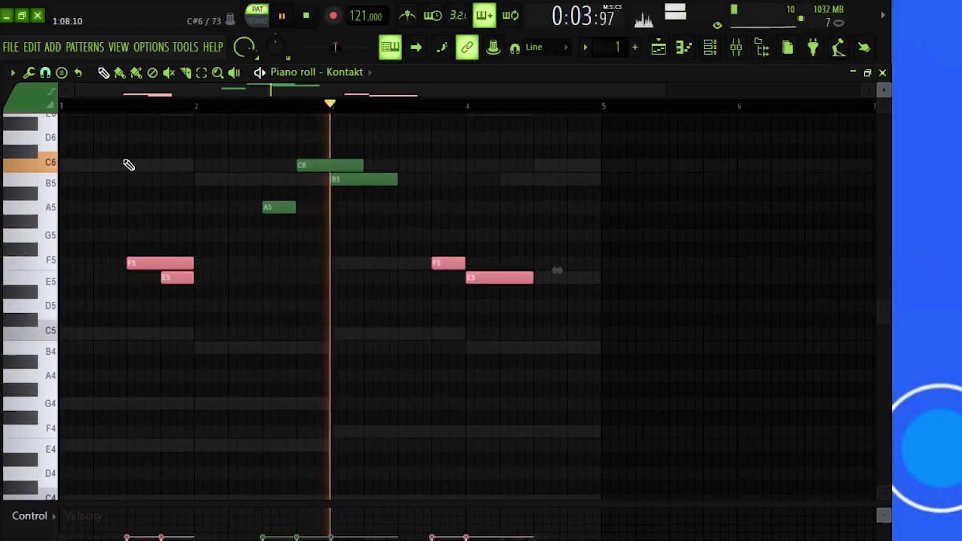
key("ctrl+d")
key("space")
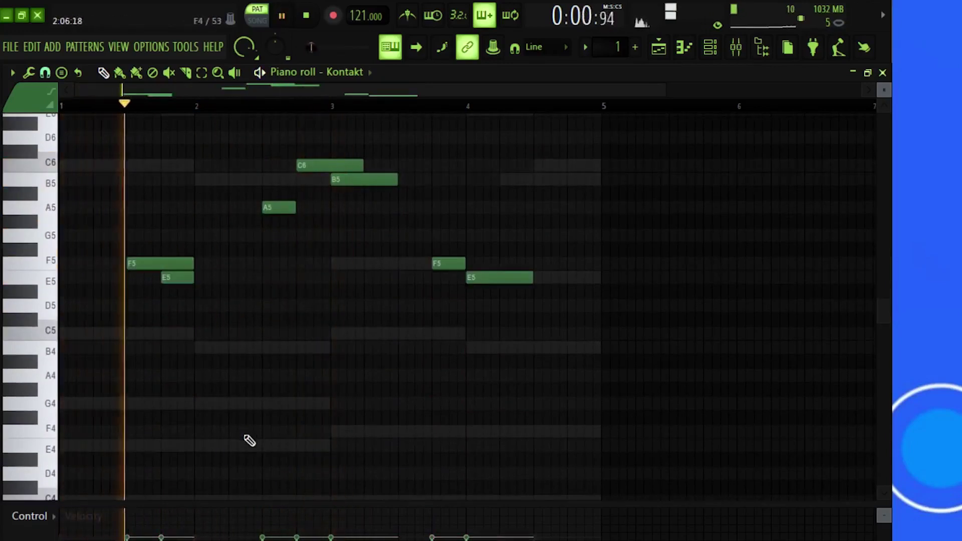
key("space")
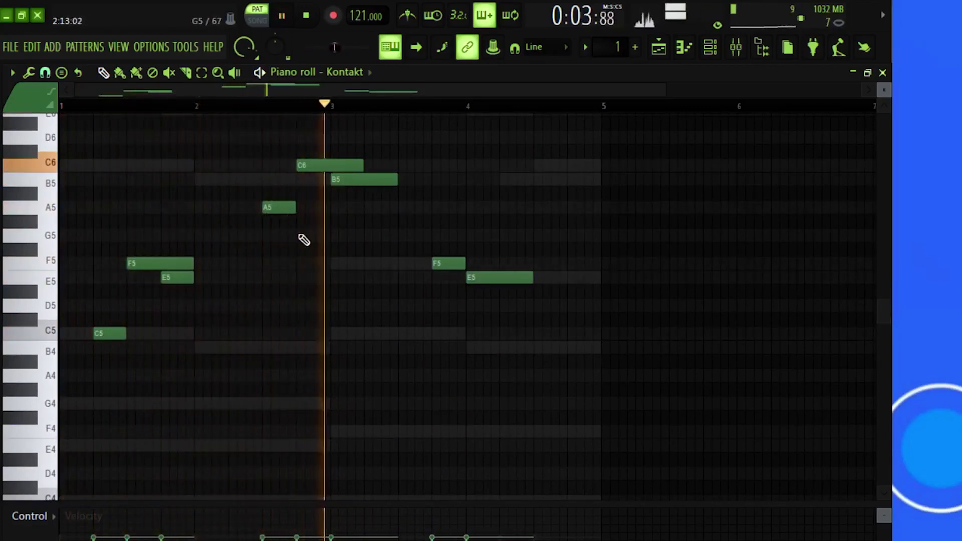
Move the A5, C6 and B5 guitar notes in bars 2 and 3 down to D5, F5 and E5.
left_click_drag(273, 225, 391, 152)
left_click_drag(287, 208, 318, 264)
left_click(296, 320, "ctrl")
left_click(325, 334, "ctrl")
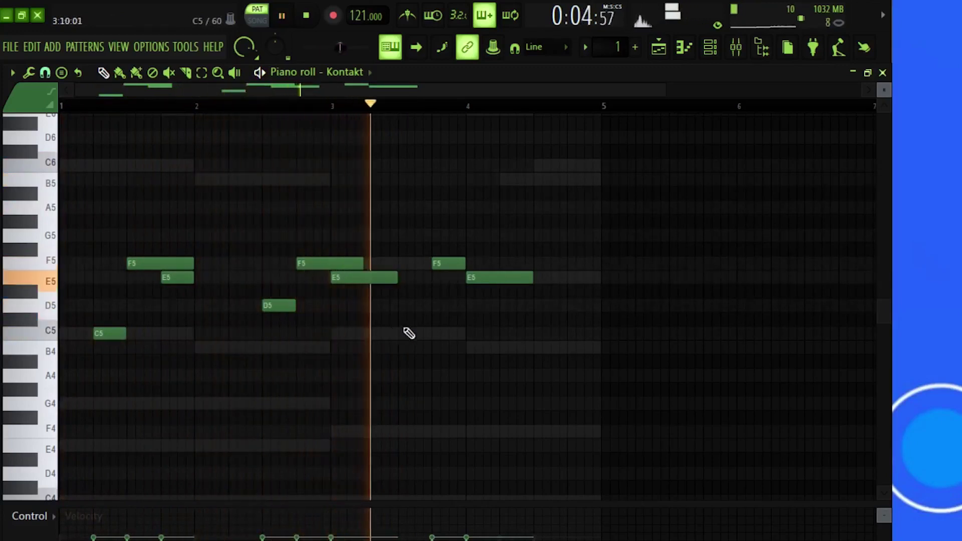
Lower the F5 and E5 notes around the start of bar 3 to C5 and B4, and extend the B4 to the end of bar 3.
left_click_drag(268, 339, 401, 306)
left_click(349, 334, "ctrl")
key("ctrl+Down")
key("space")
key("space")
left_click(396, 321, "ctrl")
left_click_drag(333, 383, 365, 478, "ctrl")
key("shift+Up")
key("shift+Up")
key("shift+Up")
key("shift+Up")
key("shift+Up")
key("shift+Up")
key("shift+Up")
left_click(328, 452, "ctrl")
left_click_drag(396, 347, 465, 339)
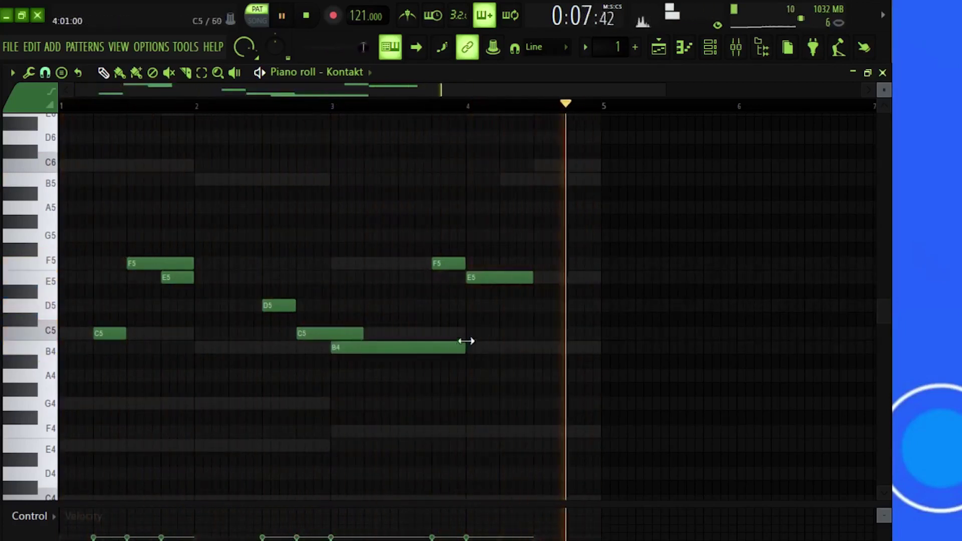
Raise the F5 and E5 notes around the start of bar 4 to C6 and B5.
left_click_drag(421, 245, 556, 273, "ctrl")
left_click_drag(494, 279, 494, 180)
left_click(481, 227, "ctrl")
scroll(481, 301, "up", 3)
scroll(476, 413, "down", 4)
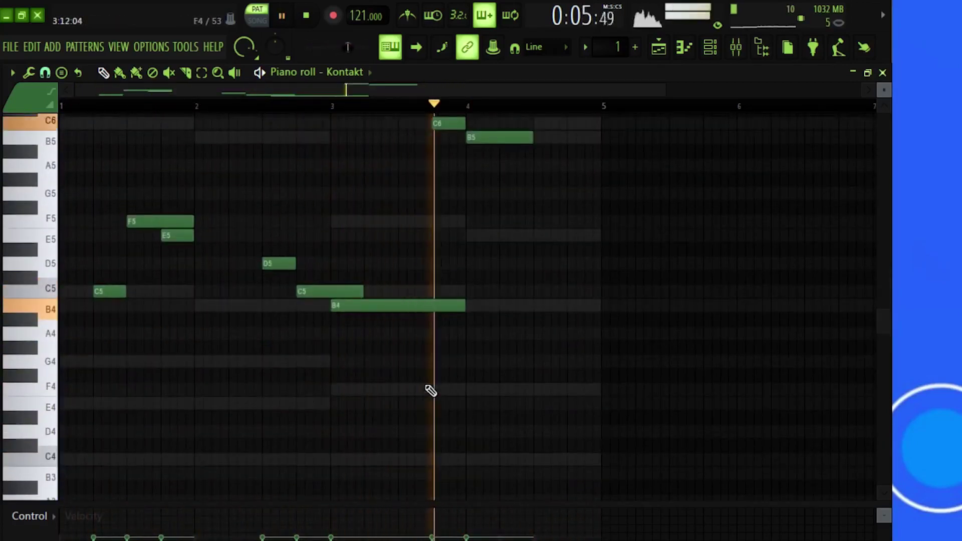
Lower the C6 and B5 notes around the start of bar 4 by one octave to C5 and B4.
scroll(501, 260, "up", 2)
left_click_drag(526, 221, 446, 196, "ctrl")
key("ctrl+Down")
left_click(422, 286, "ctrl")
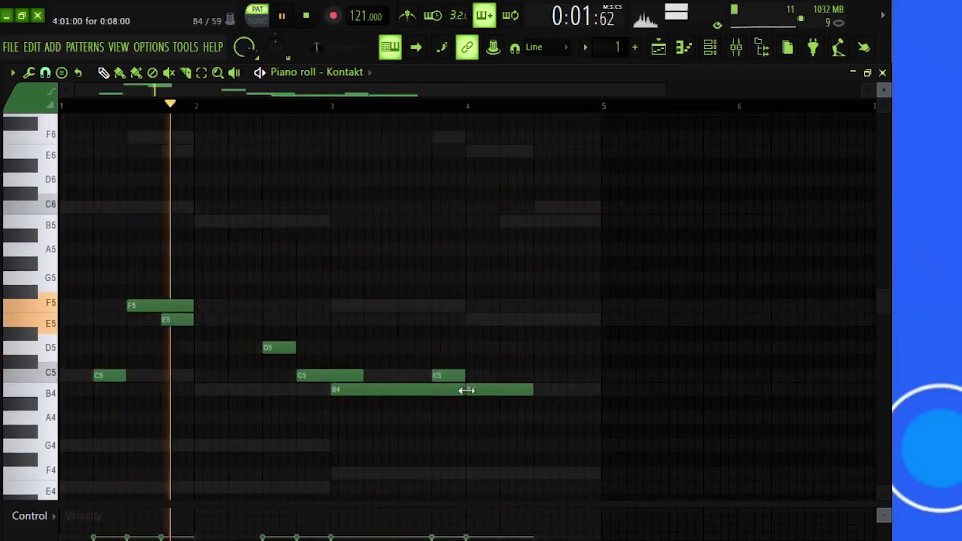
Shorten the long B4 to end before beat 4 of bar 3 and repitch the two notes following it to A4 and G4.
left_click_drag(464, 389, 430, 390)
left_click_drag(462, 345, 476, 393, "ctrl")
left_click_drag(477, 393, 446, 443)
left_click(453, 456, "ctrl")
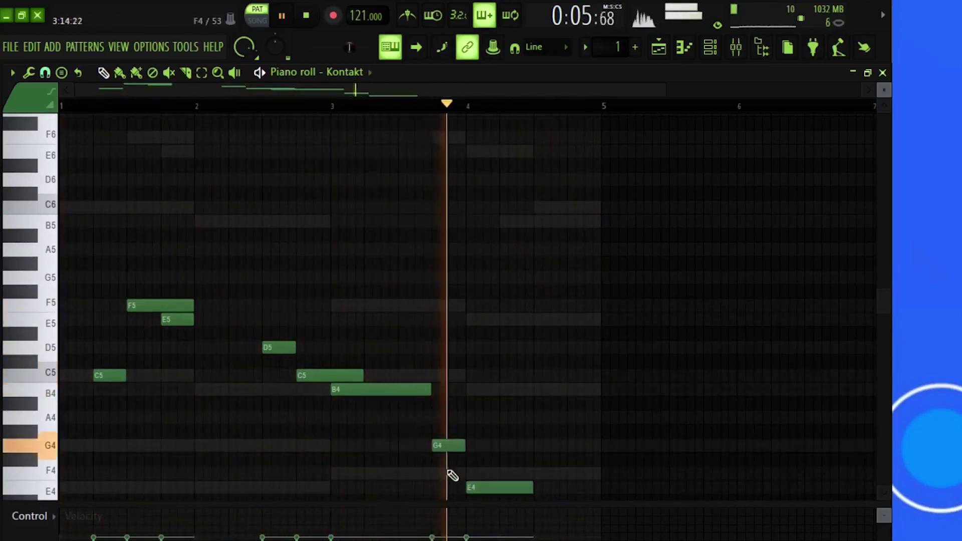
scroll(450, 475, "down", 3)
left_click_drag(476, 363, 476, 350)
left_click_drag(449, 319, 451, 290)
left_click_drag(477, 346, 477, 307)
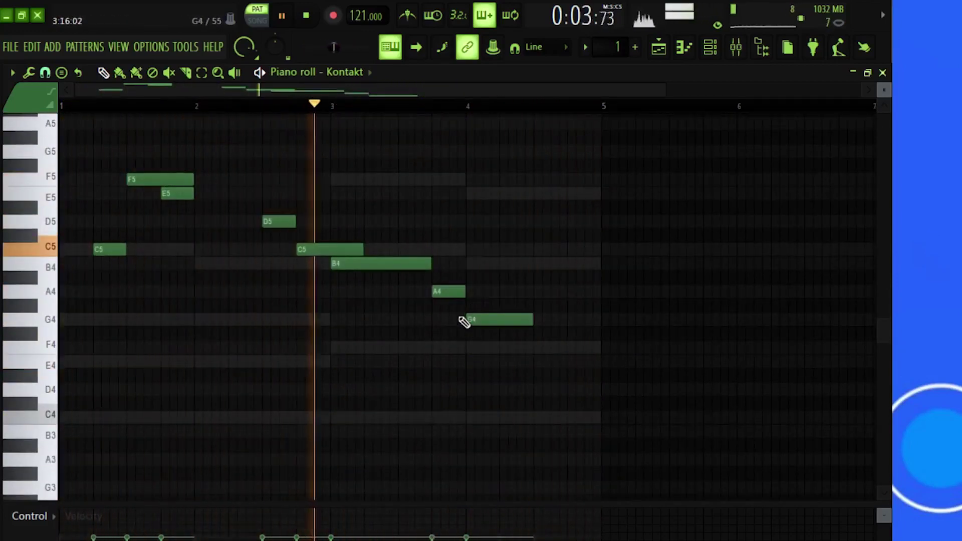
Add a one-beat B4 on beat 3 and a one-beat C5 on beat 4 of bar 4.
mouse_move(532, 321)
left_mouse_down()
mouse_move(572, 323)
mouse_move(532, 316)
left_mouse_up()
scroll(548, 268, "up", 3)
left_click(539, 249)
left_click_drag(524, 228, 617, 331, "ctrl")
scroll(617, 331, "down", 3)
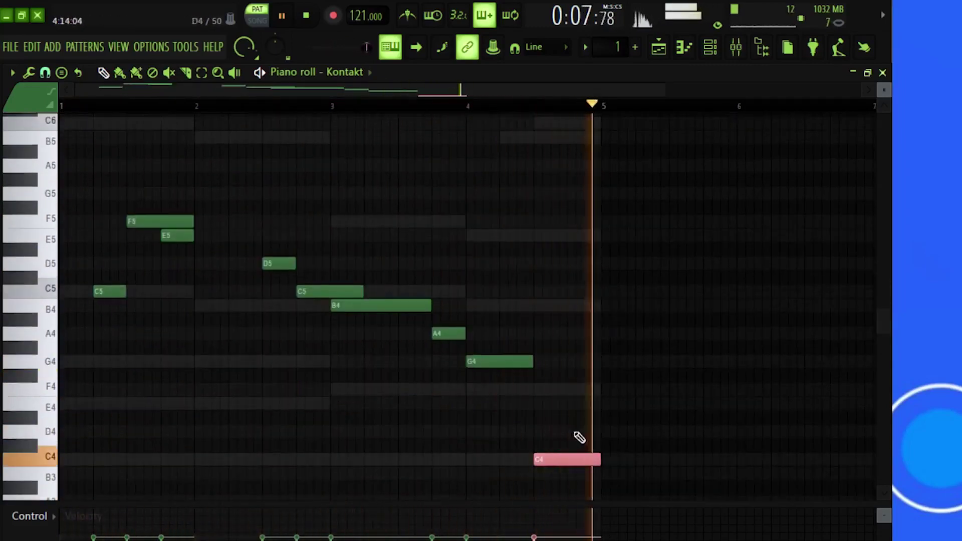
key("ctrl+Up")
left_click(568, 433, "ctrl")
scroll(561, 381, "up", 1)
left_click_drag(538, 333, 572, 333)
left_click(541, 347)
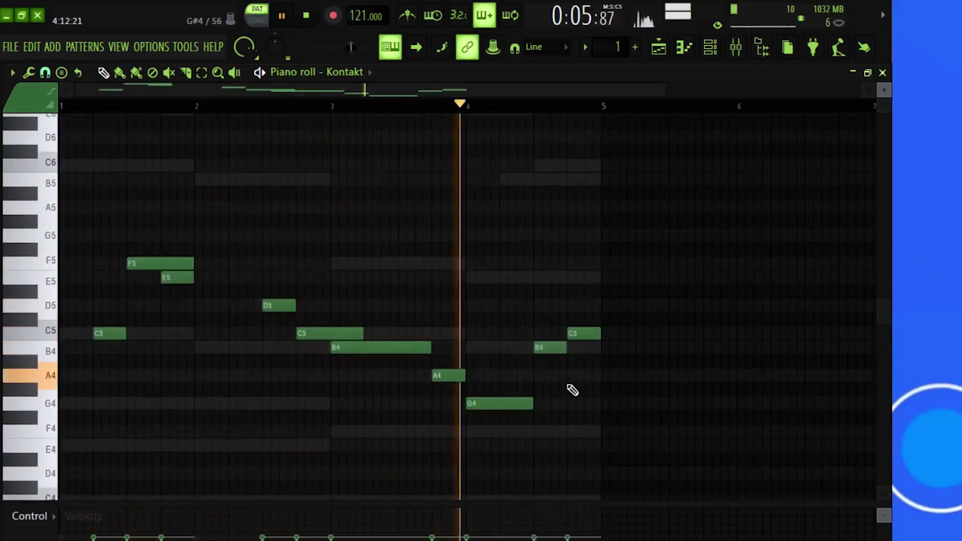
Route the Kontakt channel to mixer insert 7.
left_click_drag(508, 450, 462, 385)
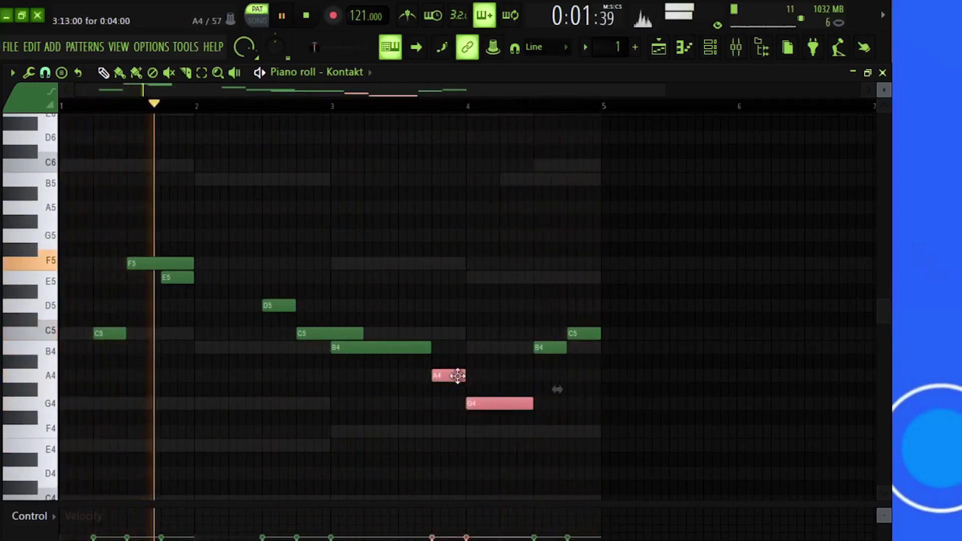
left_click(735, 47)
left_click(258, 185)
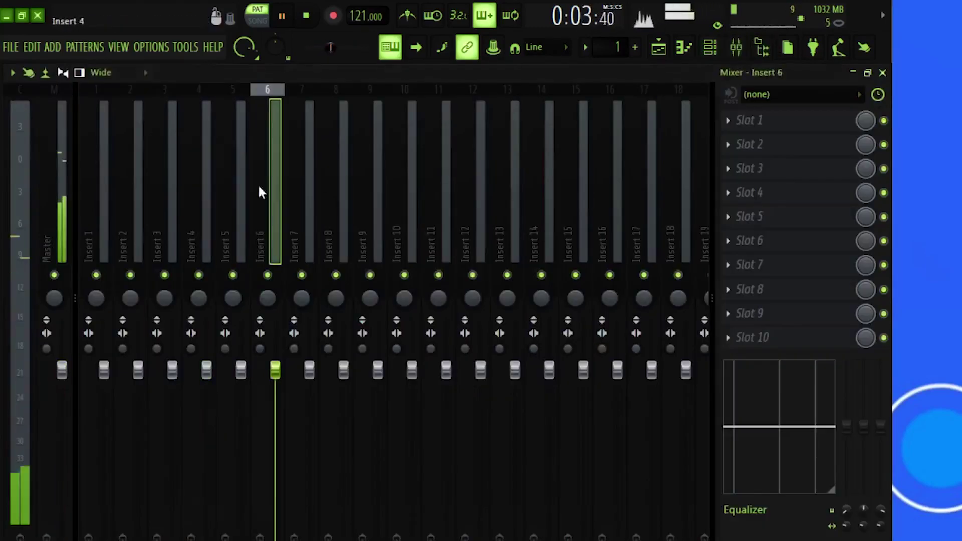
left_click(286, 184)
key("ctrl+l")
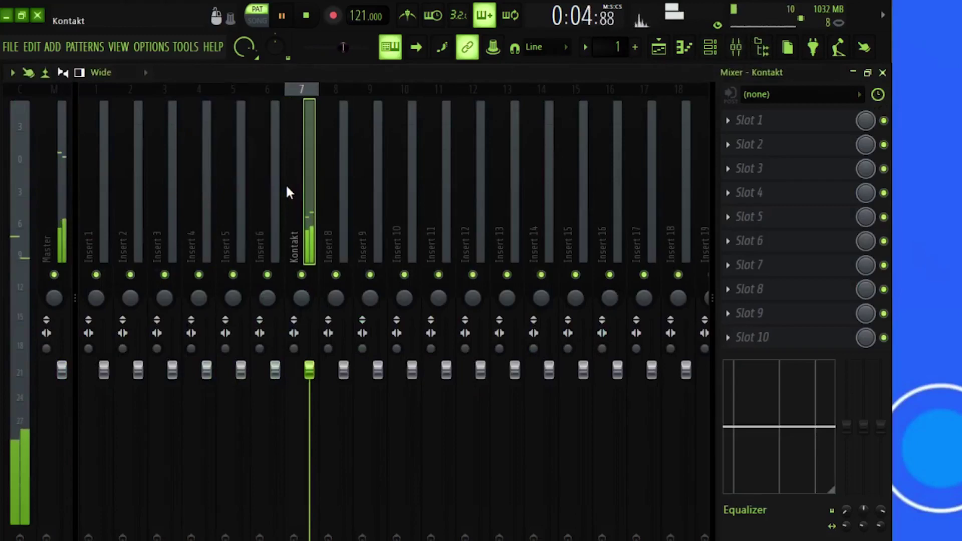
left_click(810, 121)
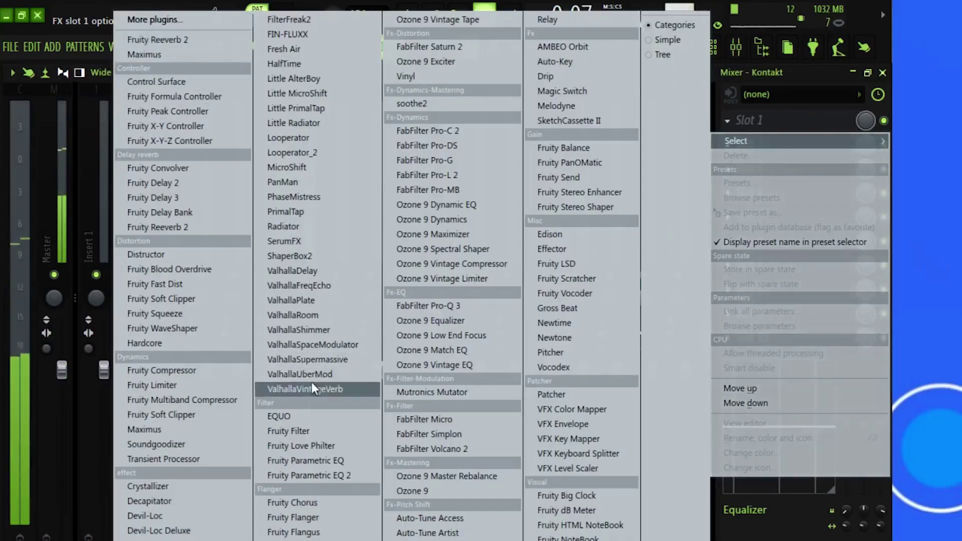
left_click(308, 329)
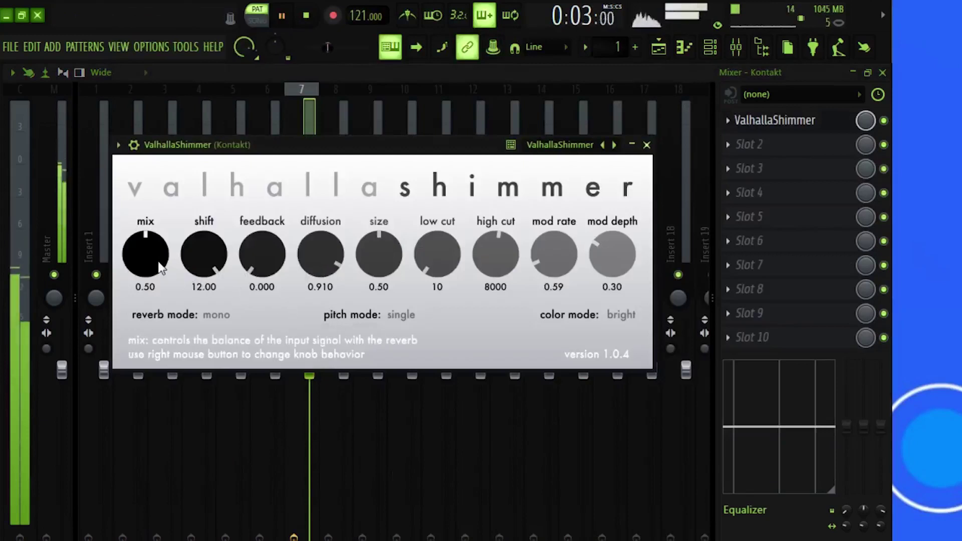
left_click_drag(146, 263, 151, 283)
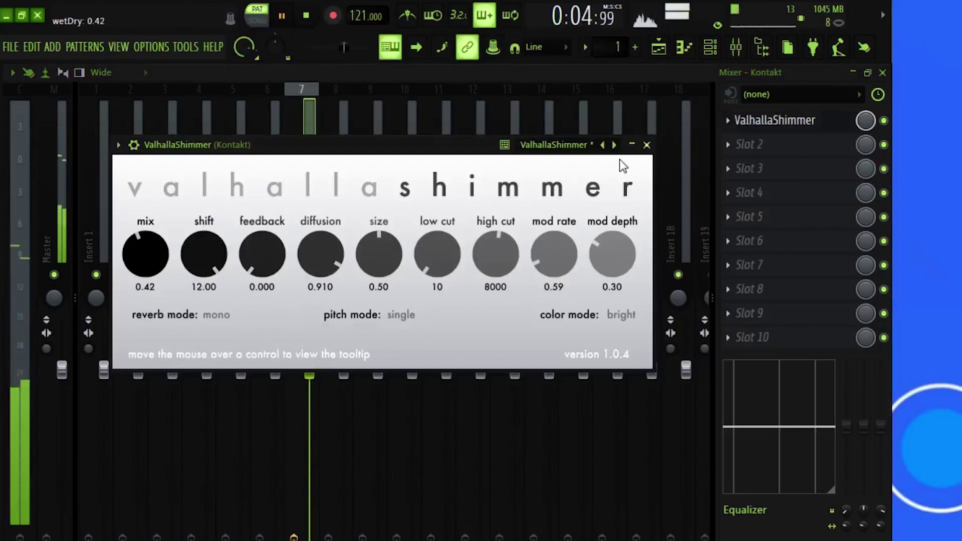
left_click(647, 145)
left_click(728, 121)
left_click(736, 155)
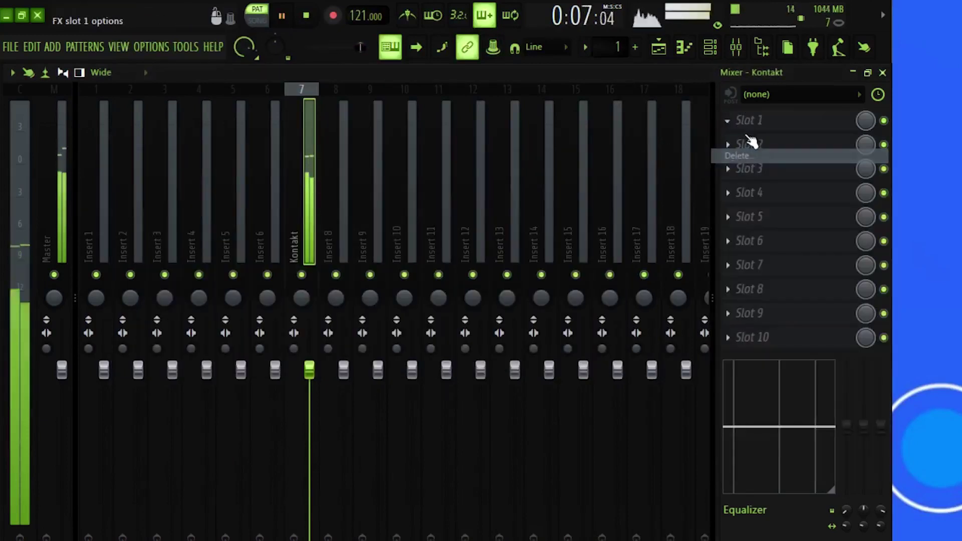
Load ValhallaVintageVerb into slot 1 of the Kontakt insert and advance its preset to Drum Air.
left_click(751, 121)
mouse_move(737, 141)
left_click(310, 389)
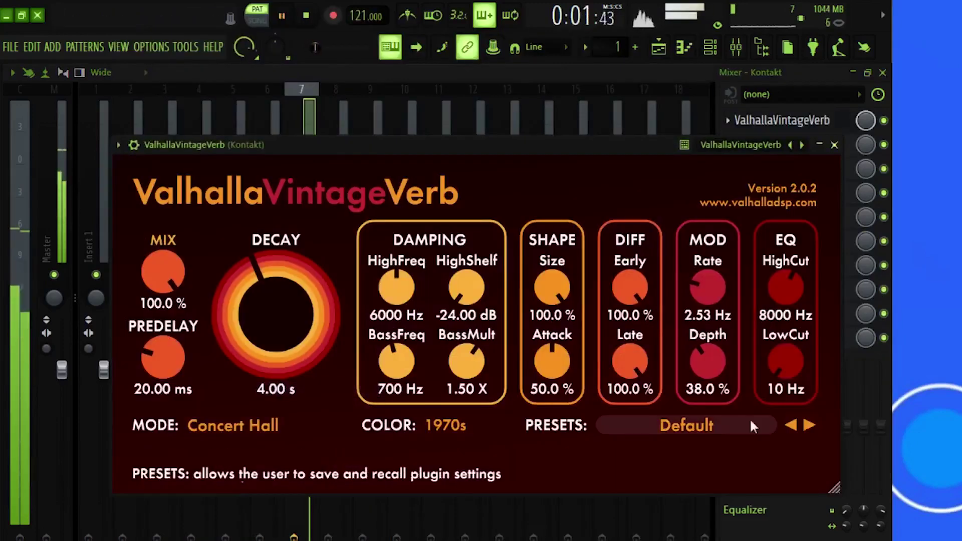
left_click(809, 427)
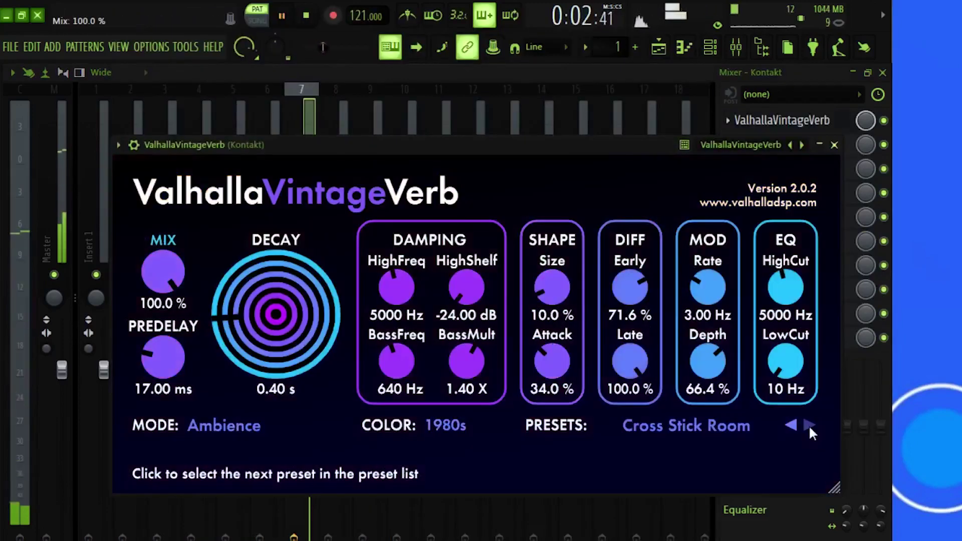
left_click(809, 426)
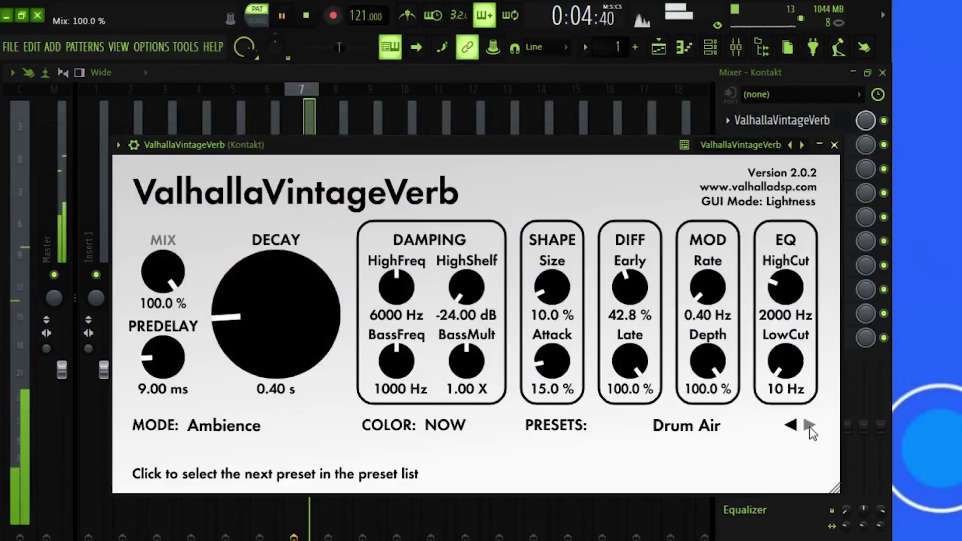
left_click(834, 144)
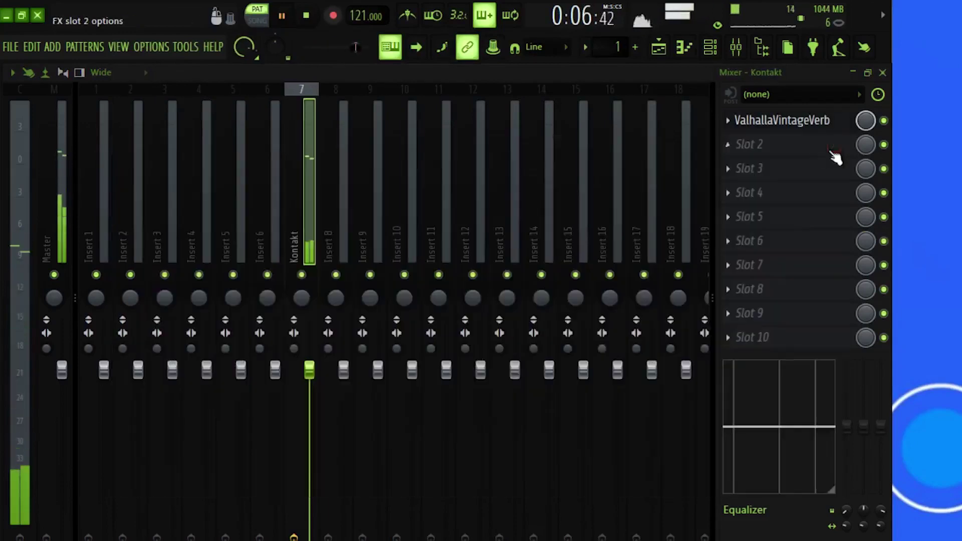
left_click(785, 148)
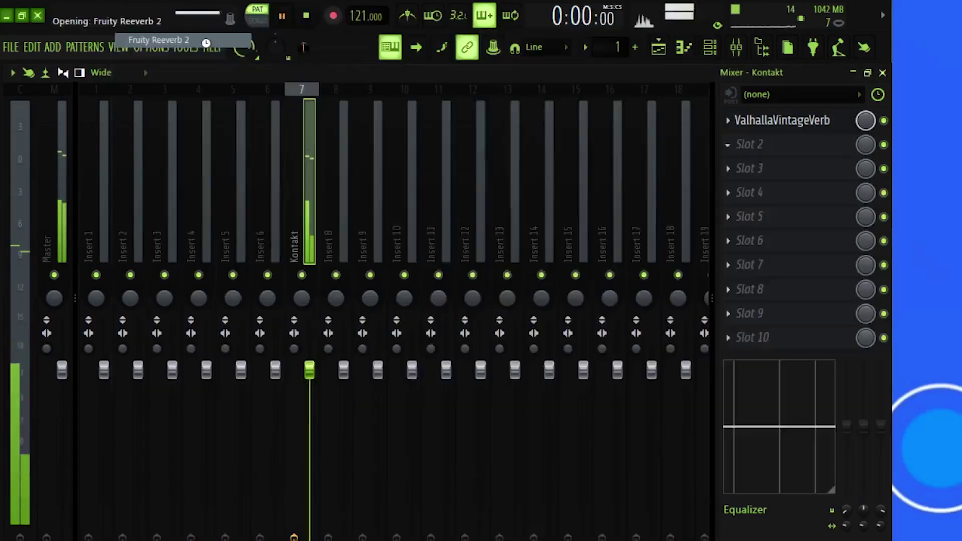
left_click(155, 39)
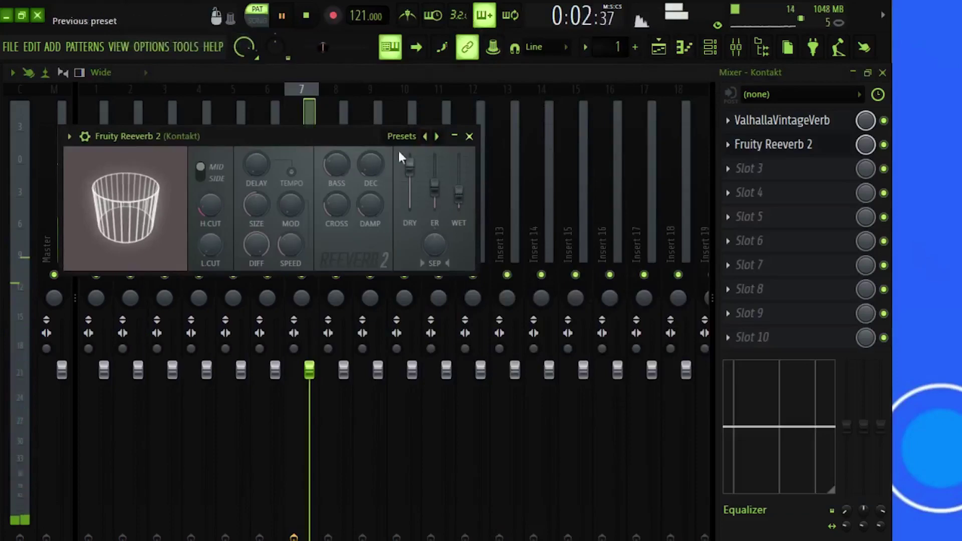
left_click(469, 137)
left_click(729, 145)
left_click(736, 180)
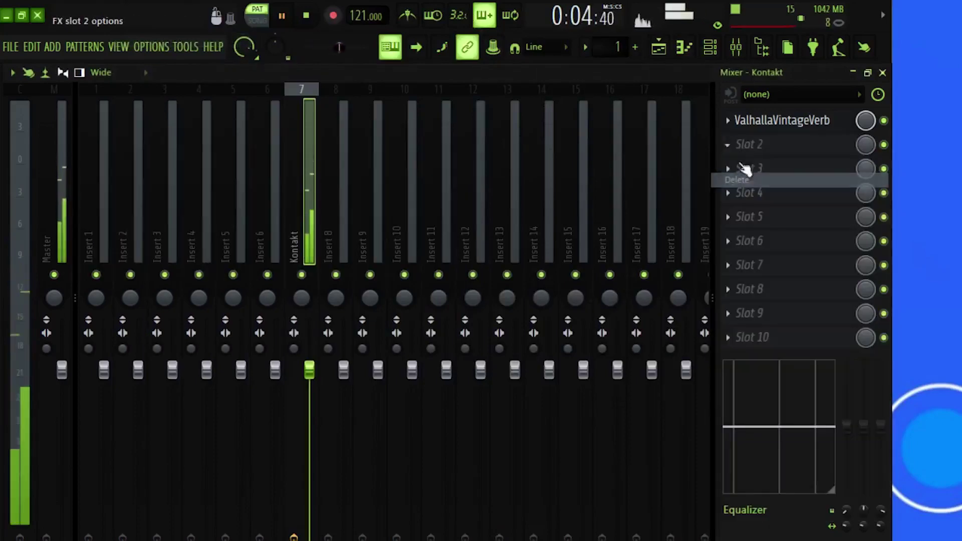
left_click(744, 145)
left_click(745, 144)
Reopen ValhallaVintageVerb and step through its presets to select Large Chamber.
left_click(756, 122)
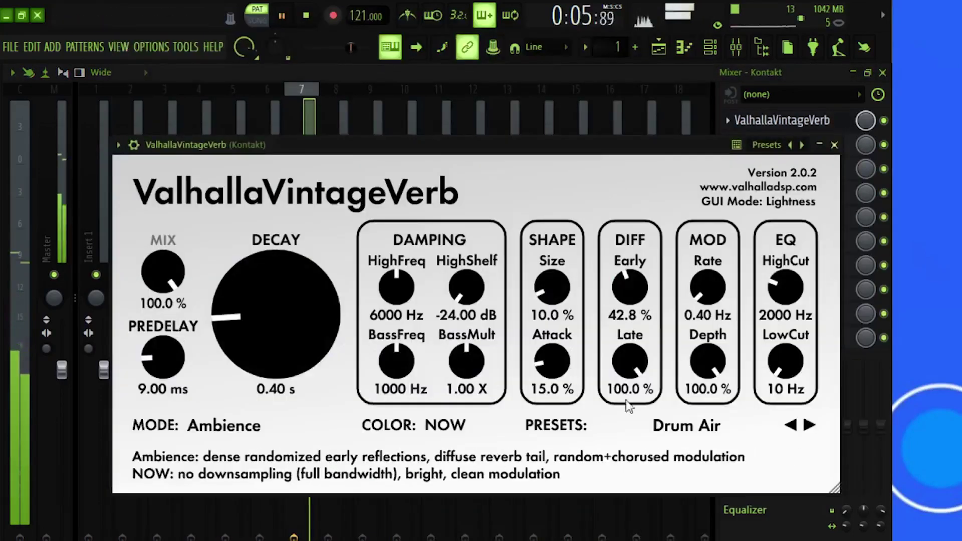
left_click(809, 426)
left_click(814, 429)
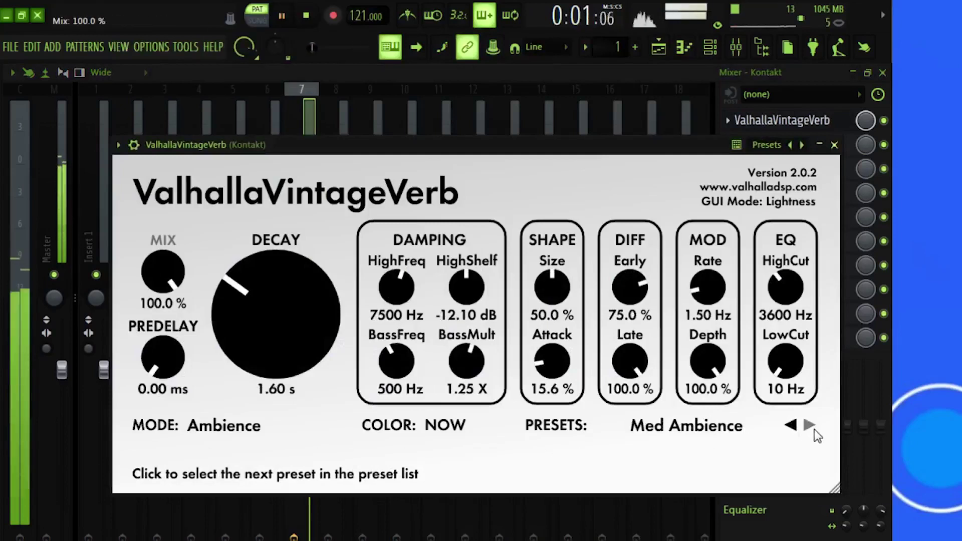
left_click(814, 429)
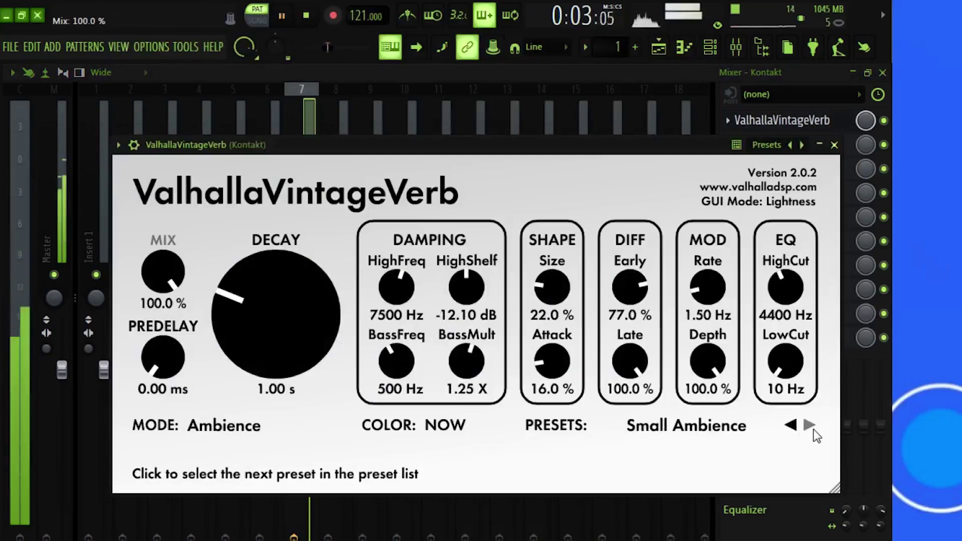
left_click(810, 430)
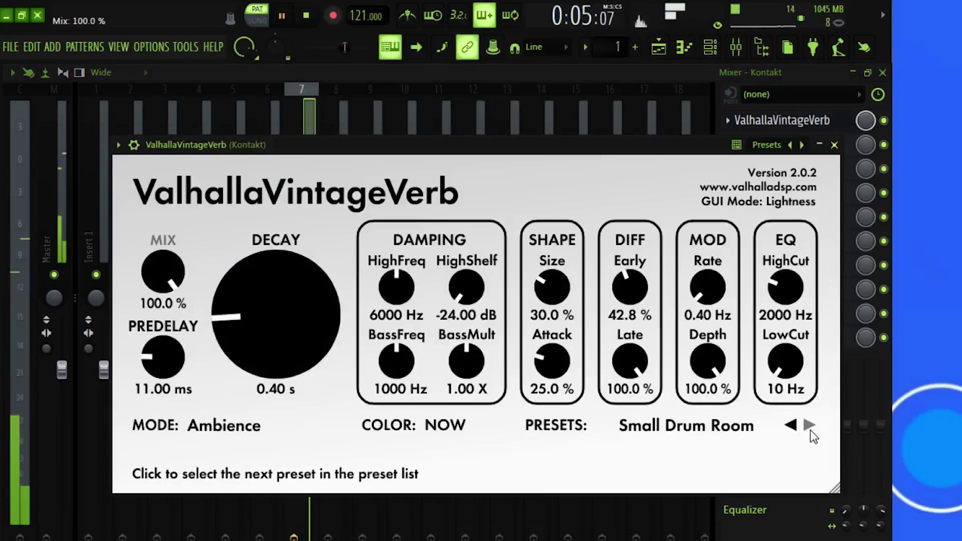
left_click(810, 430)
left_click(809, 428)
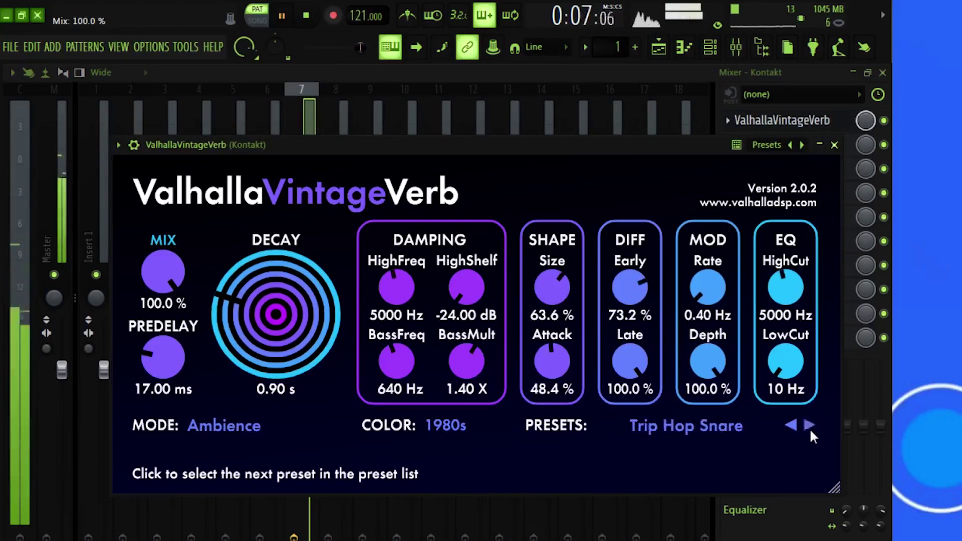
left_click(809, 428)
left_click(811, 430)
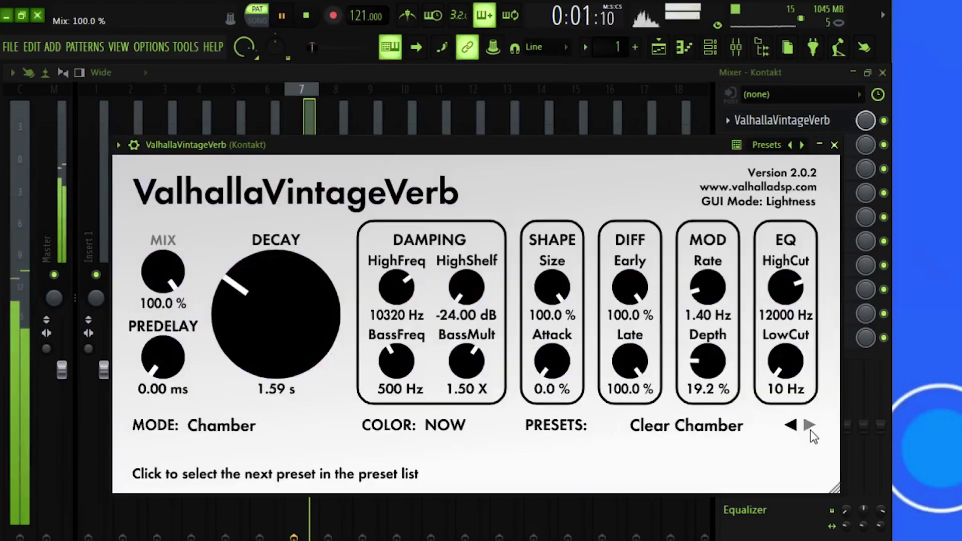
left_click(810, 430)
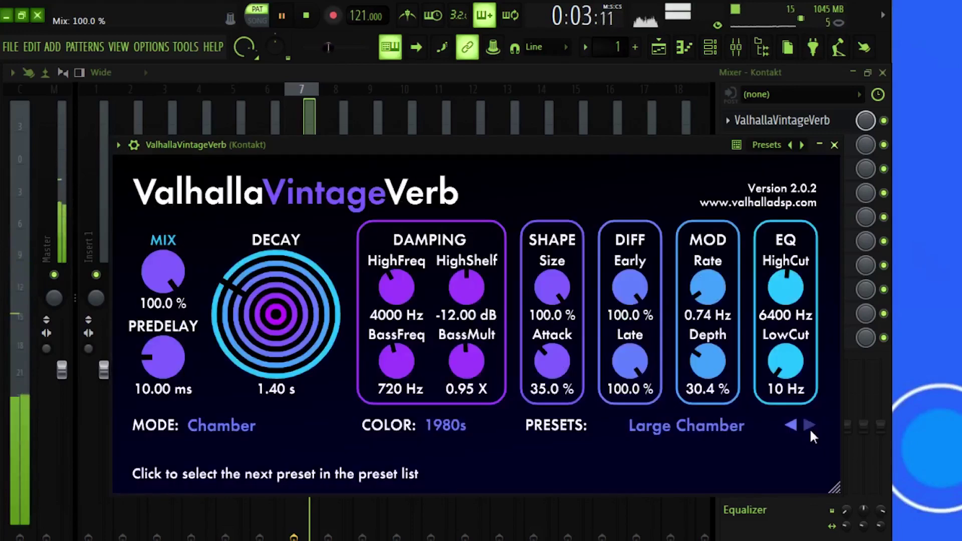
Lower the ValhallaVintageVerb mix to 56.0 % and close the plugin.
left_click_drag(164, 274, 166, 336)
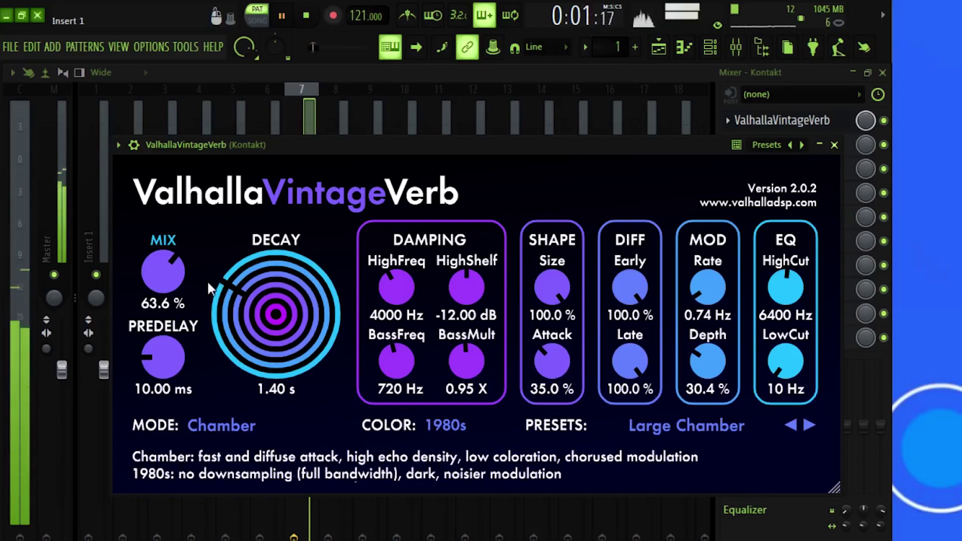
left_click_drag(165, 274, 167, 287)
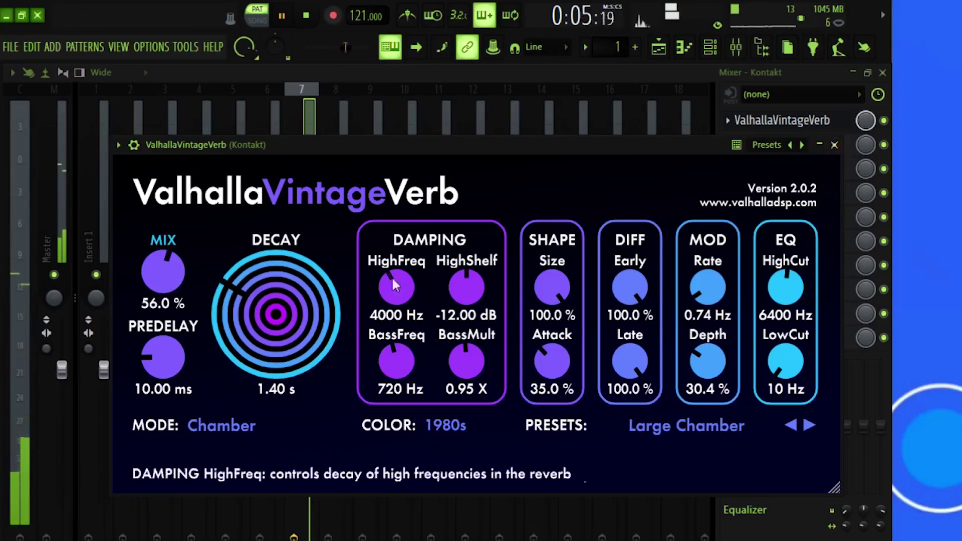
left_click_drag(262, 273, 262, 280)
left_click(833, 145)
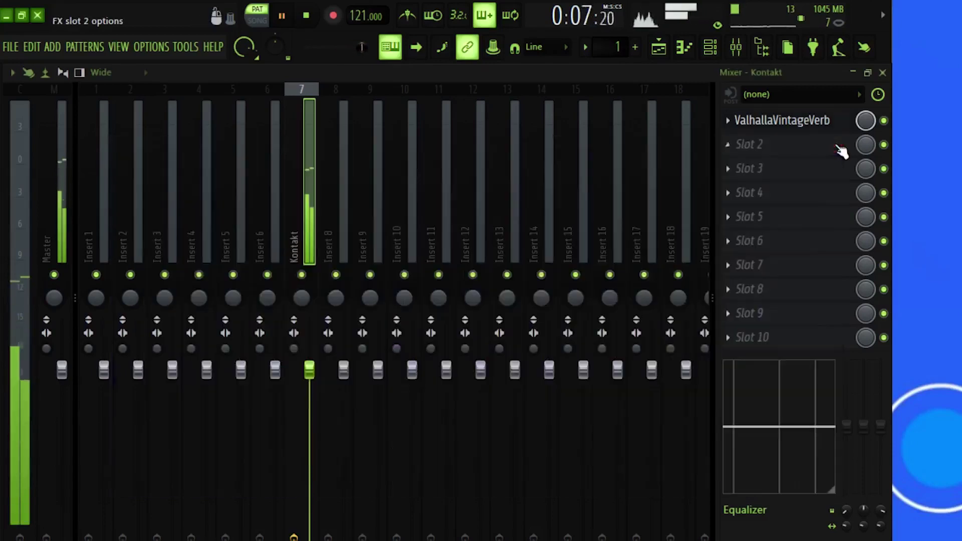
Load Drip into slot 2 with the SAVE ME preset and reduce that slot's mix level.
left_click(794, 152)
mouse_move(795, 165)
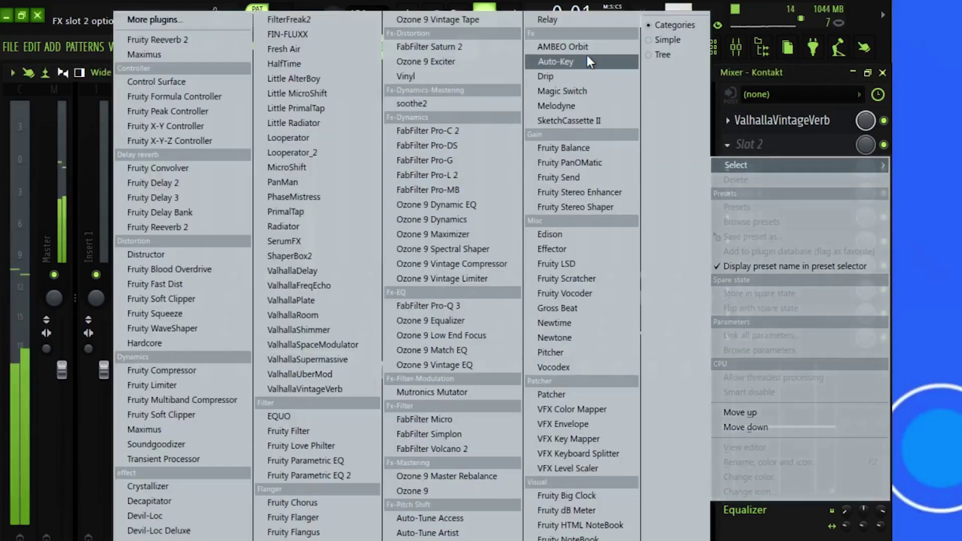
left_click(567, 76)
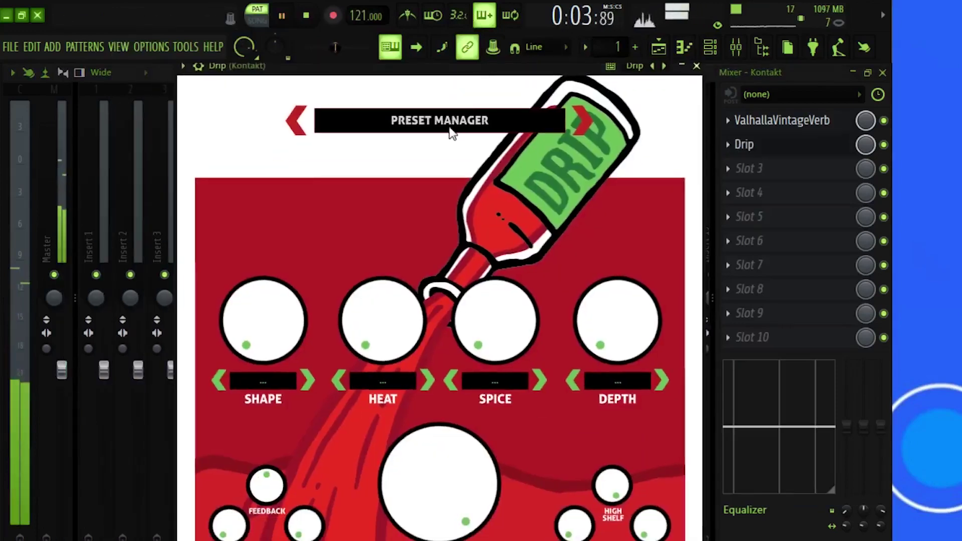
left_click(454, 125)
left_click(314, 464)
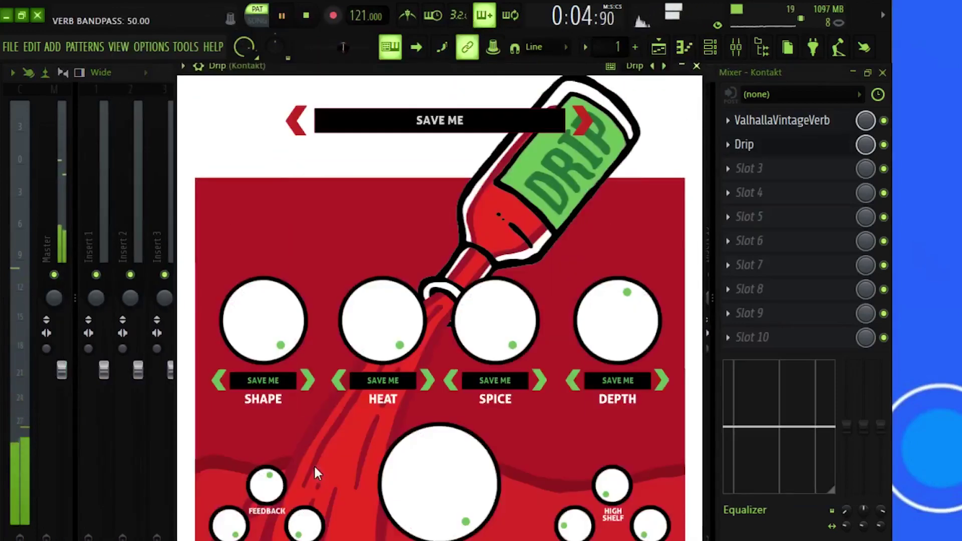
left_click(697, 67)
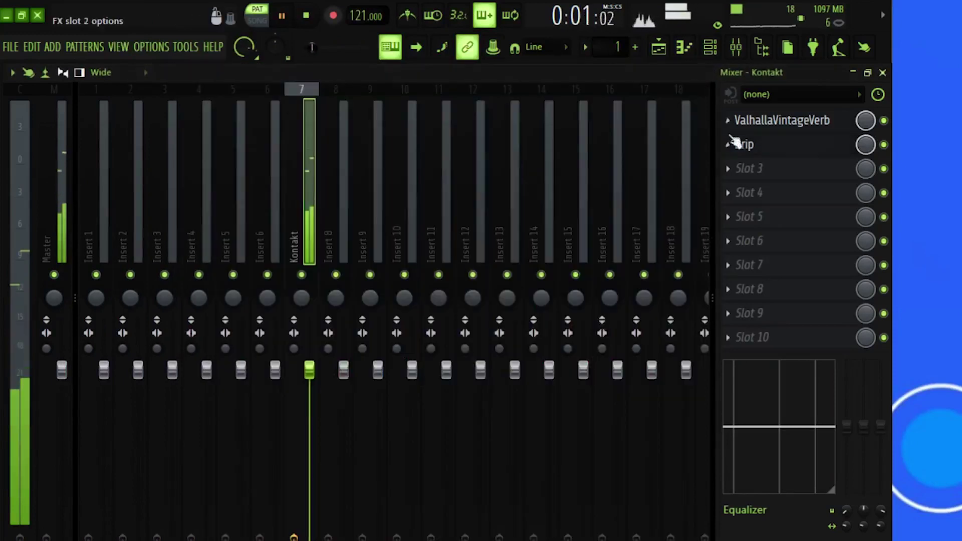
left_click_drag(865, 145, 866, 158)
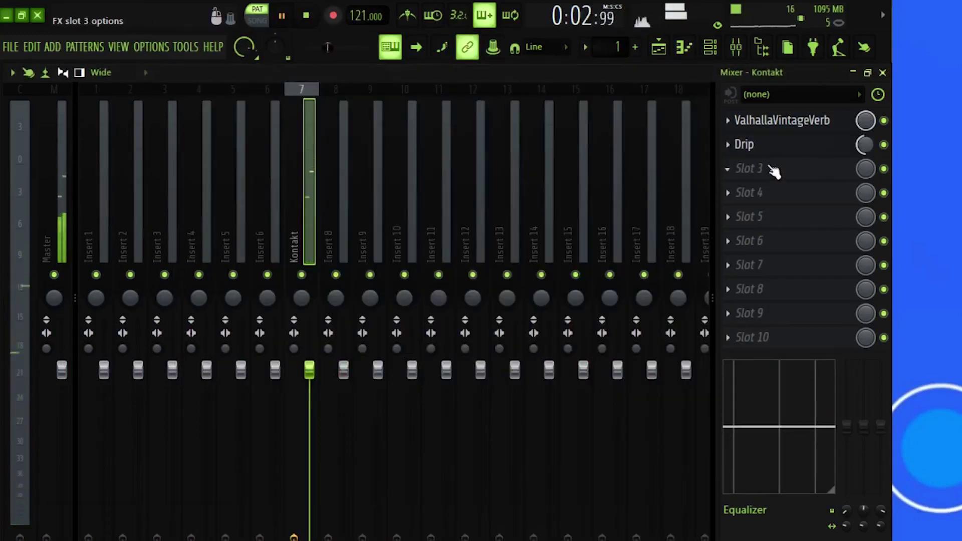
Load Magic Switch into slot 3 and set its mix to 49 %.
left_click(806, 177)
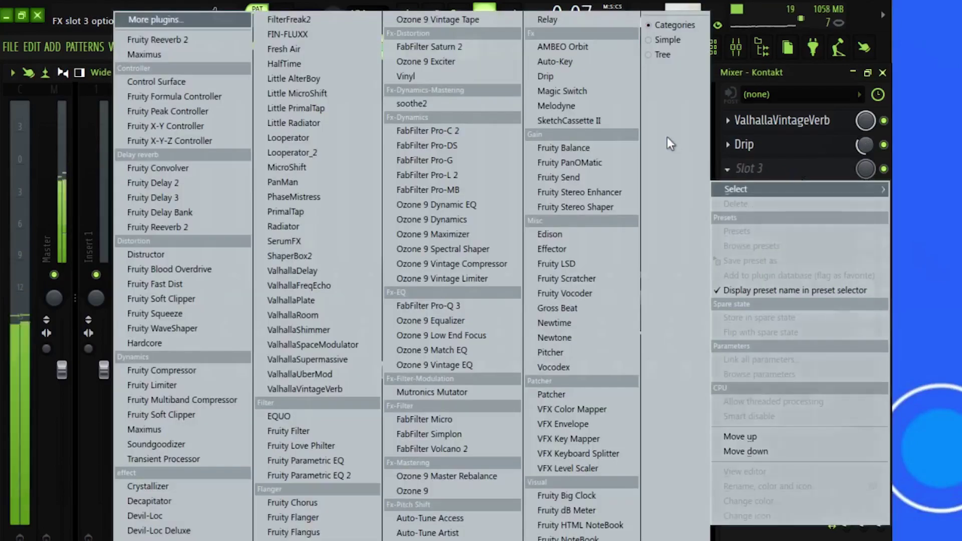
left_click(586, 91)
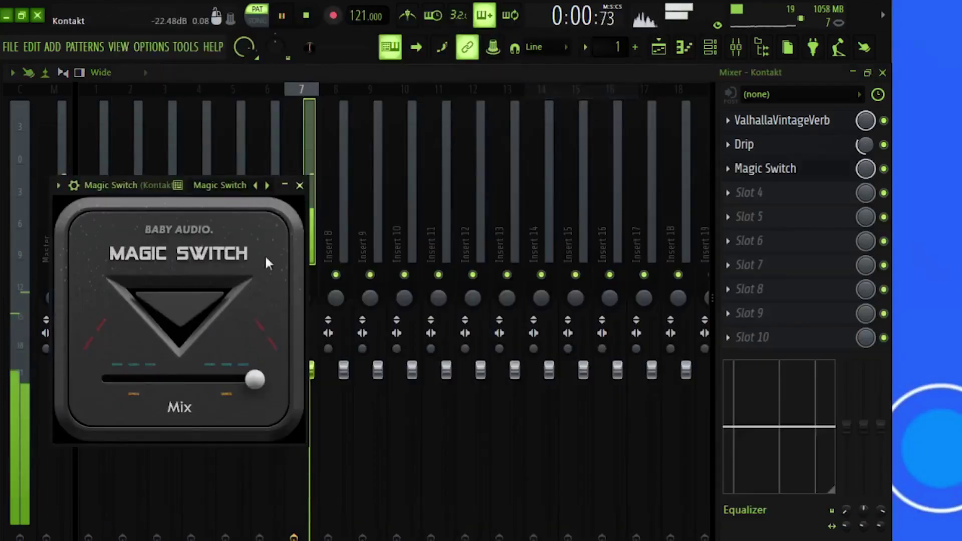
left_click_drag(220, 380, 175, 381)
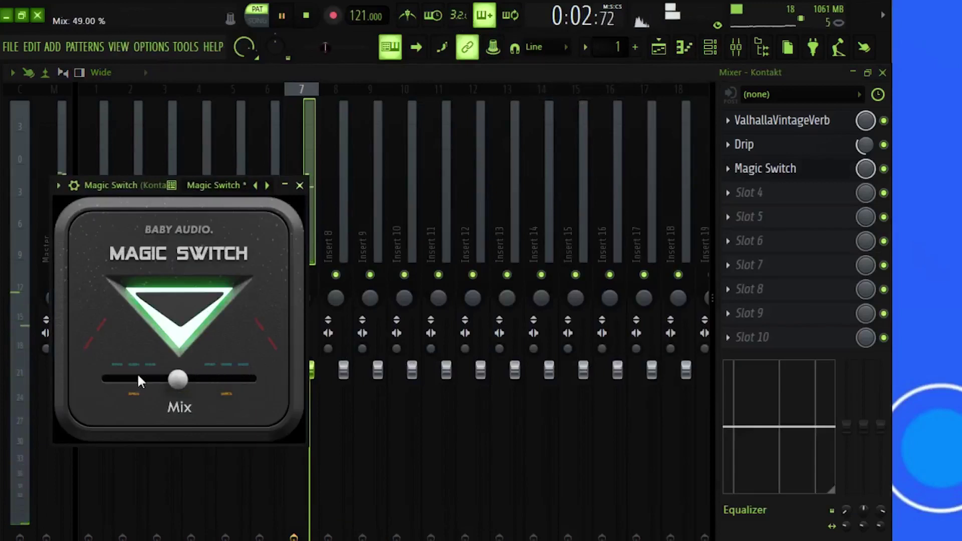
left_click(300, 185)
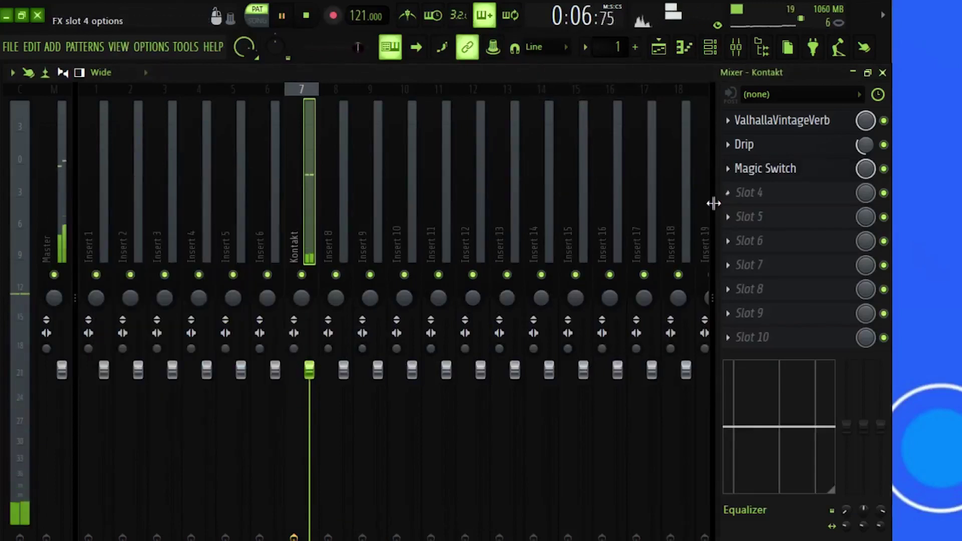
Load Fruity Parametric EQ 2 into slot 4 and cut bands 3, 4 and 5, placing band 5 at about 1725 Hz and -5.6 dB.
left_click(724, 197)
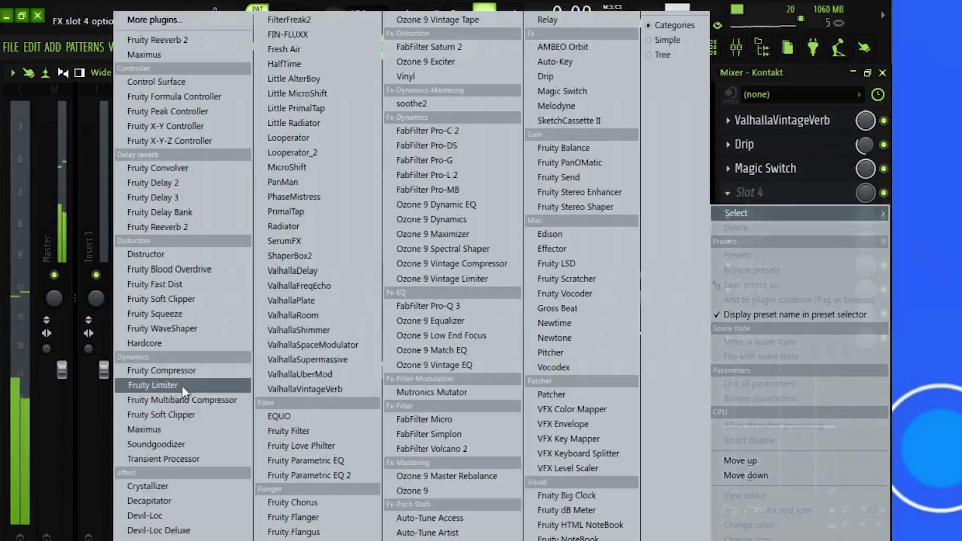
left_click(272, 475)
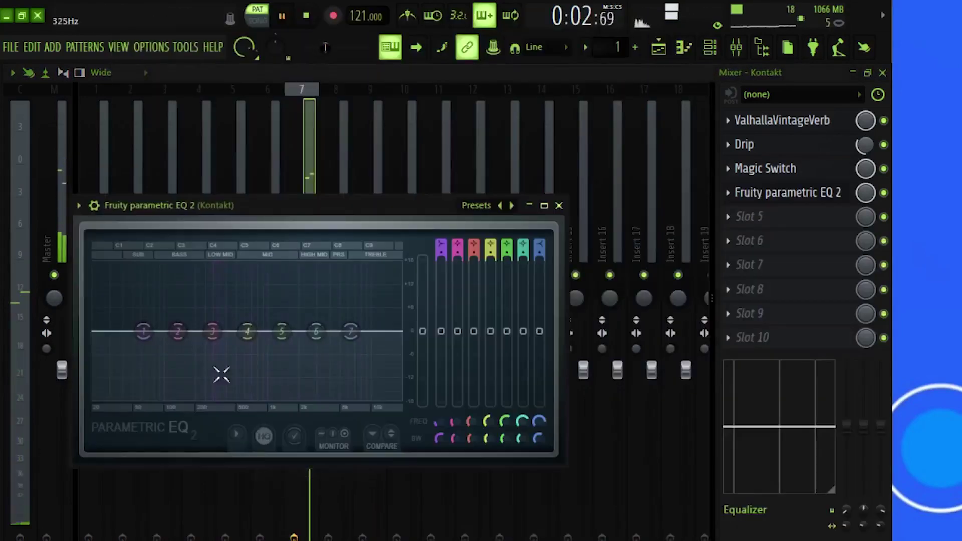
left_click_drag(221, 343, 293, 353)
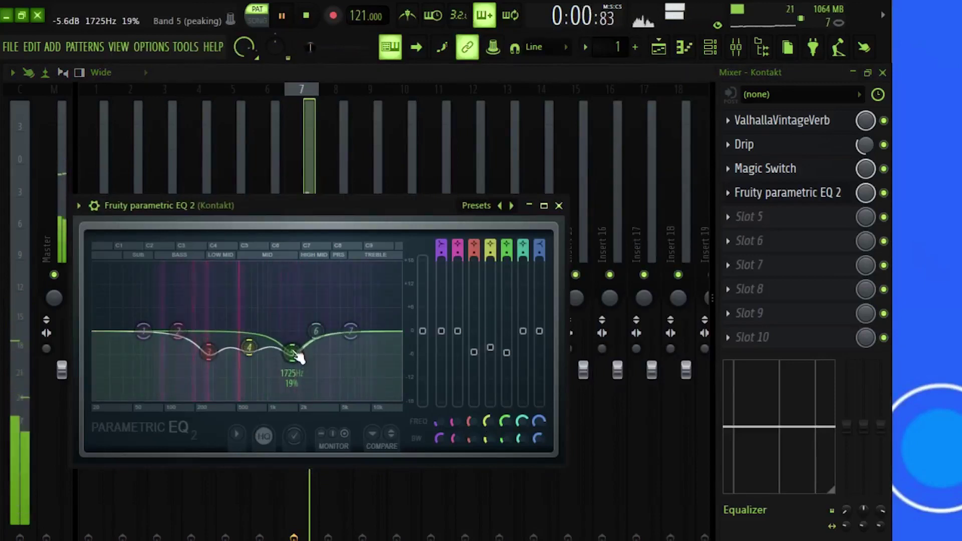
Set EQ band 1 to a high-pass filter and shift its cutoff slightly higher in frequency.
right_click(179, 335)
mouse_move(166, 369)
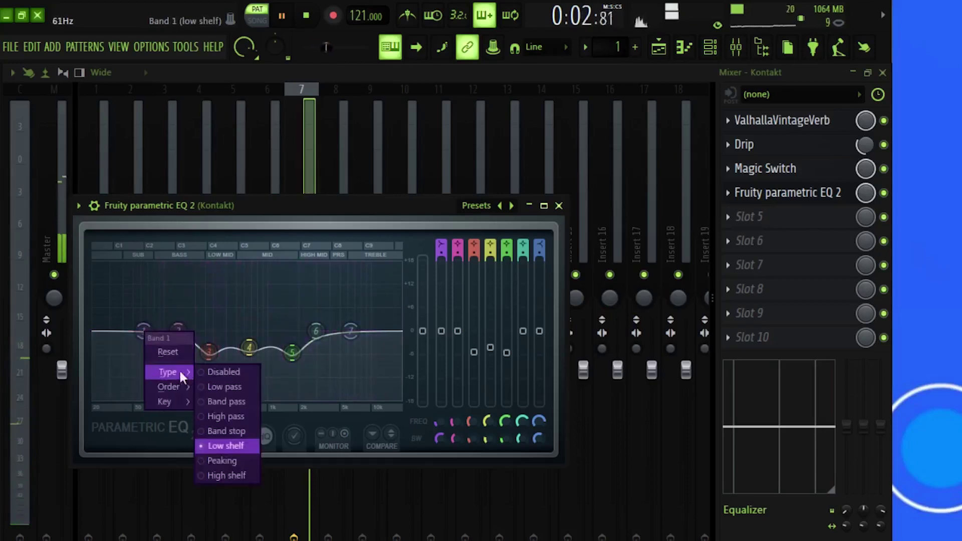
left_click(211, 390)
right_click(144, 332)
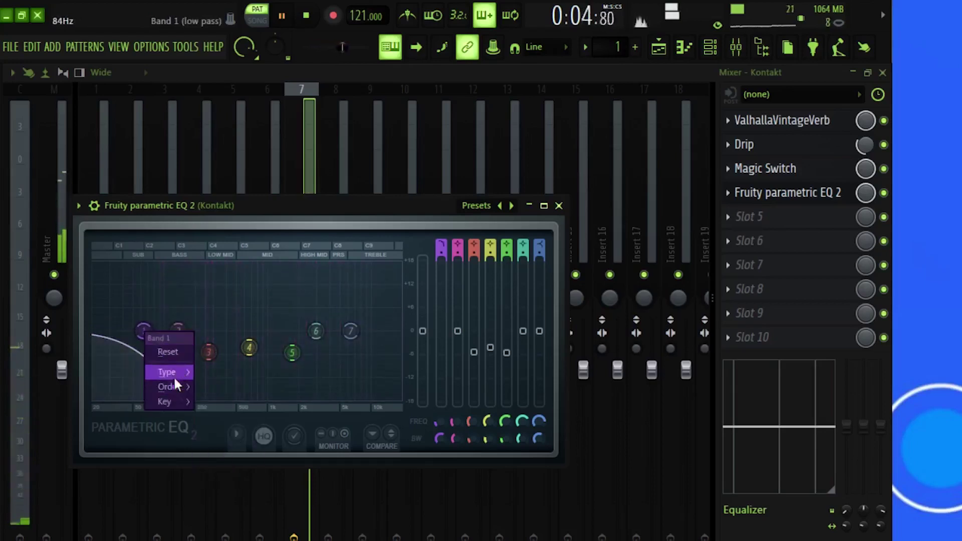
left_click(221, 416)
left_click_drag(144, 331, 157, 330)
Set EQ band 7 to a low-pass filter and shift its cutoff slightly lower in frequency.
right_click(347, 335)
mouse_move(374, 372)
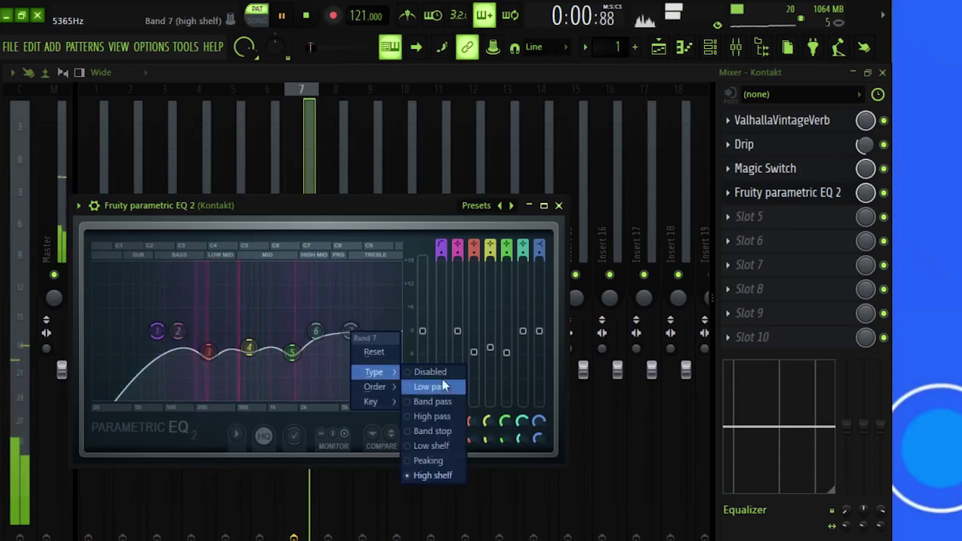
left_click(421, 417)
right_click(350, 333)
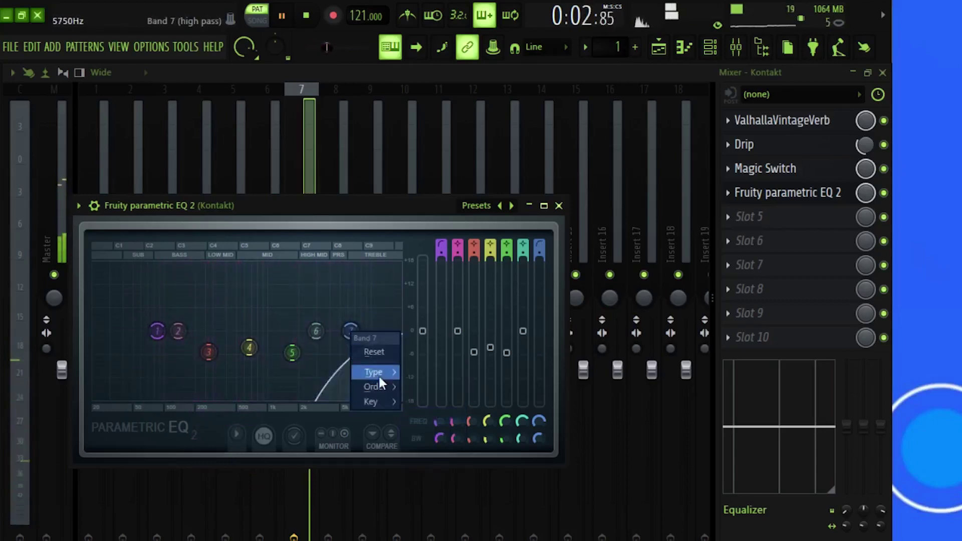
left_click(421, 402)
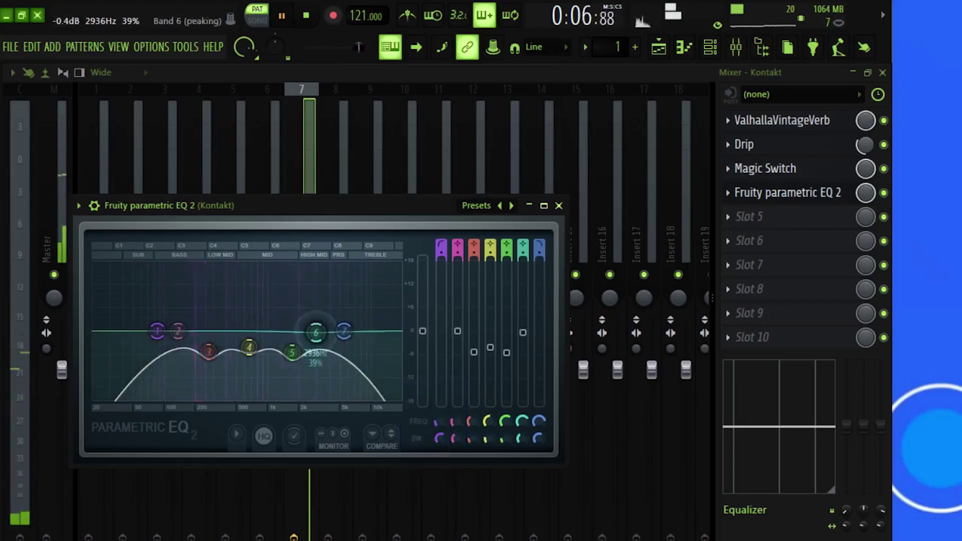
Deepen the cuts on EQ bands 4 and 5, placing band 4 at about 603 Hz and -5.4 dB, and move the EQ down to slot 5.
left_click_drag(292, 352, 245, 352)
scroll(248, 350, "down", 3)
scroll(245, 352, "up", 1)
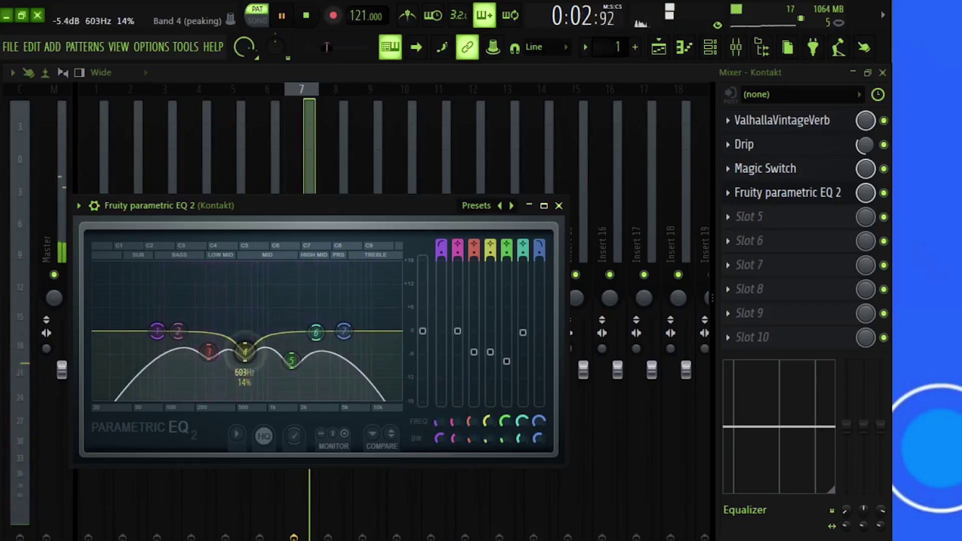
left_click(558, 205)
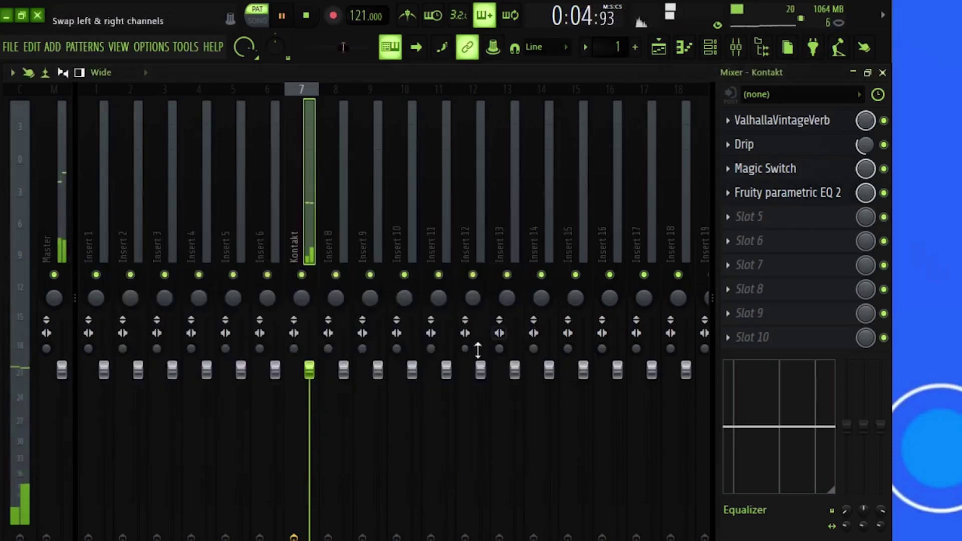
scroll(727, 194, "down", 1)
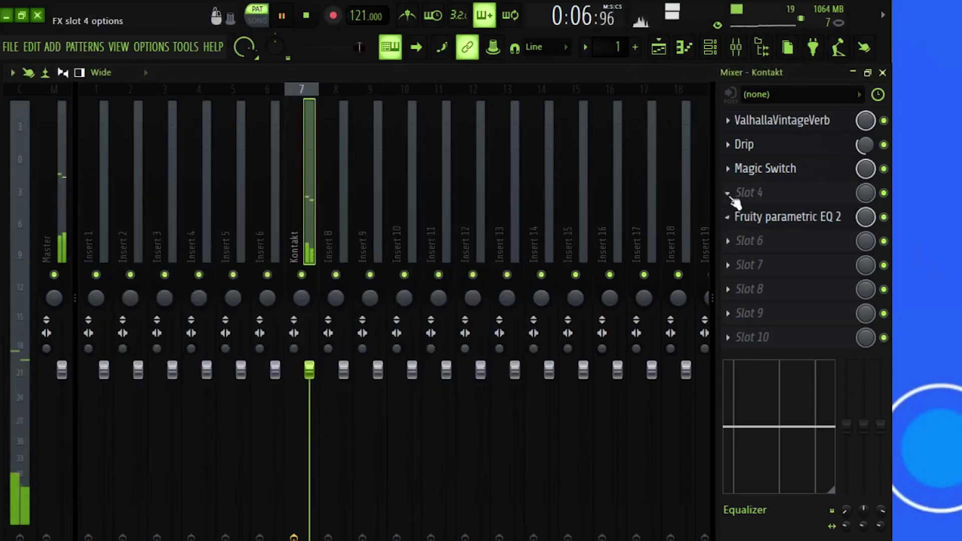
Try Little AlterBoy in slot 4 with the formant at -12.0 semitones and the pitch at 0.0.
left_click(728, 194)
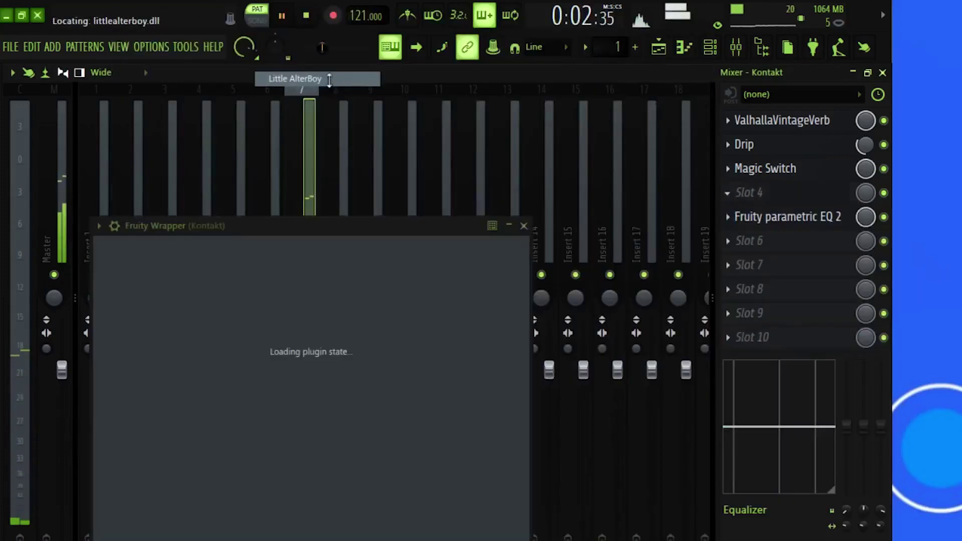
left_click(330, 79)
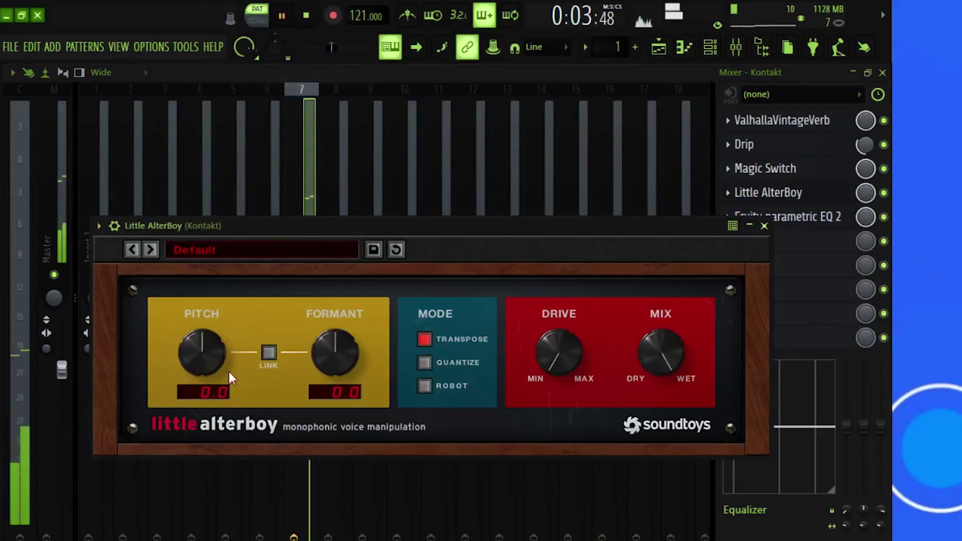
left_click(270, 354)
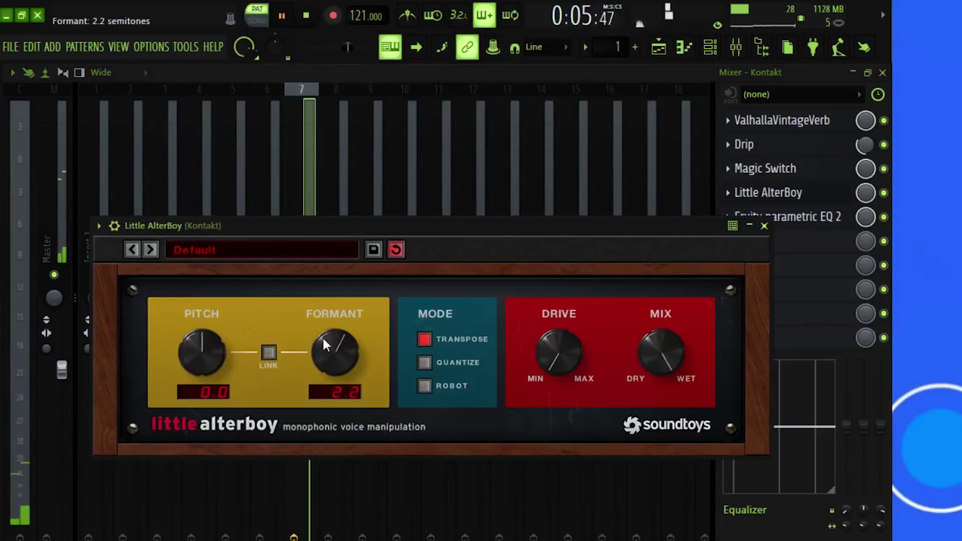
left_click_drag(323, 339, 321, 253)
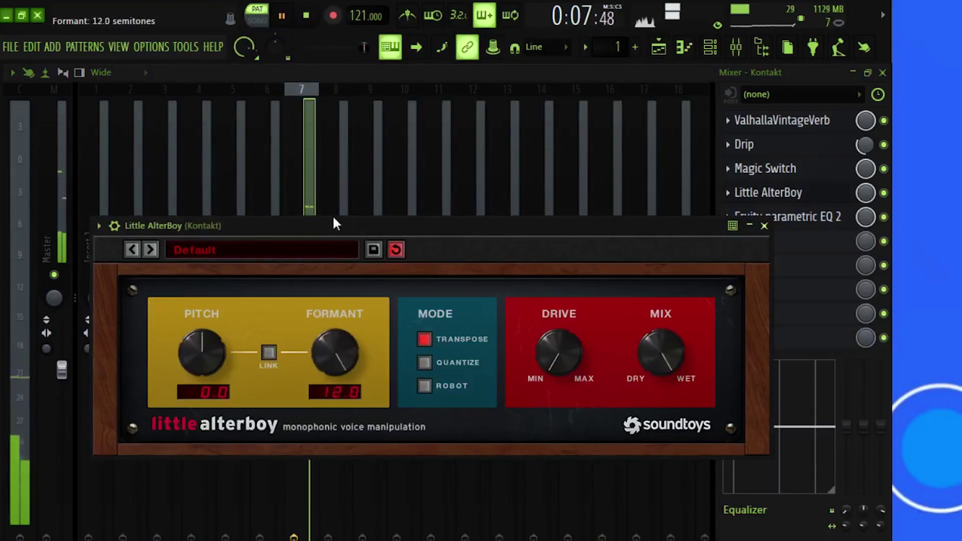
left_click_drag(332, 215, 351, 534)
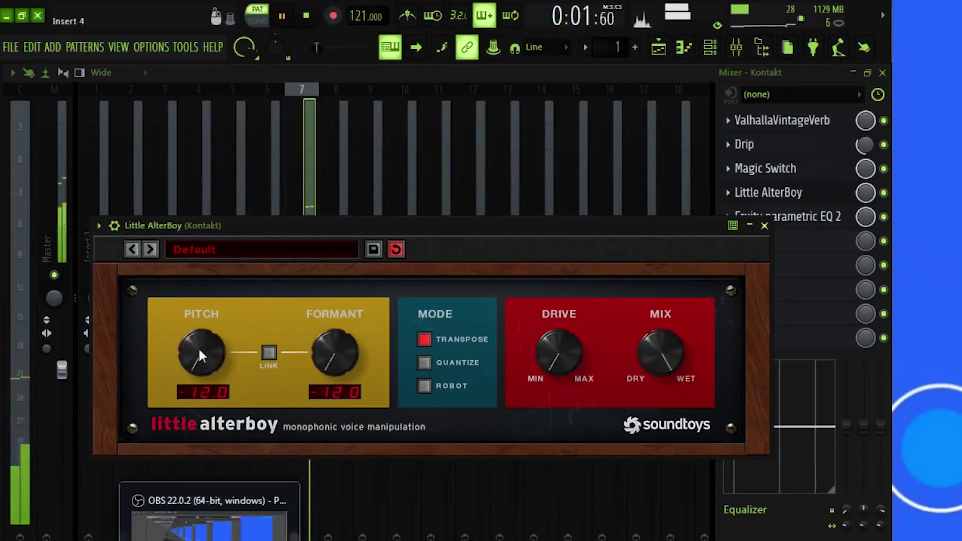
left_click(215, 357, "alt")
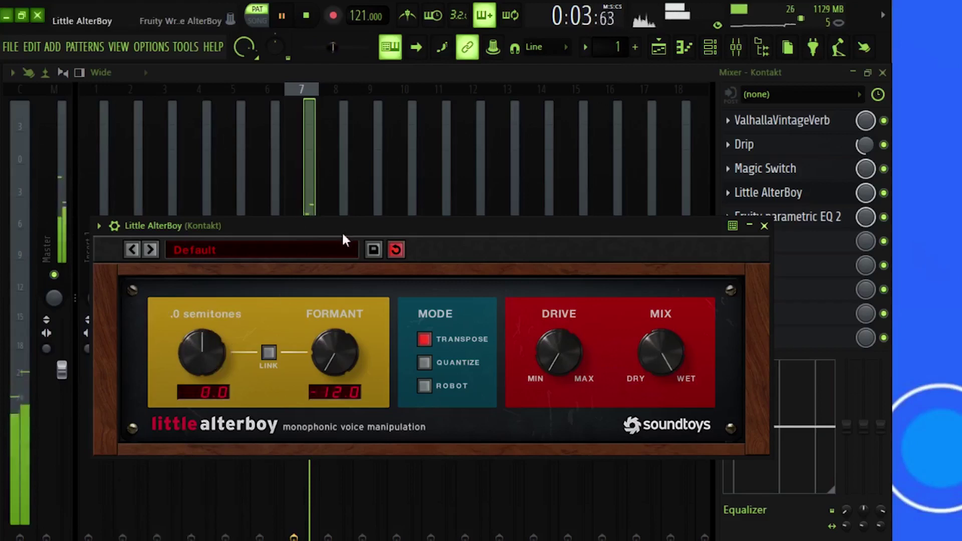
left_click(309, 181)
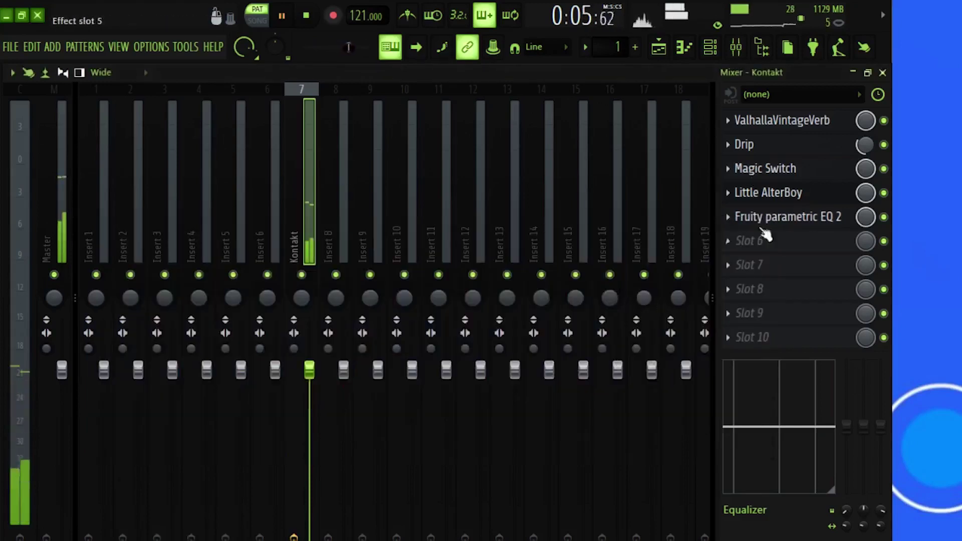
Bypass Fruity Parametric EQ 2 for comparison and delete Little AlterBoy from slot 4.
left_click(883, 217)
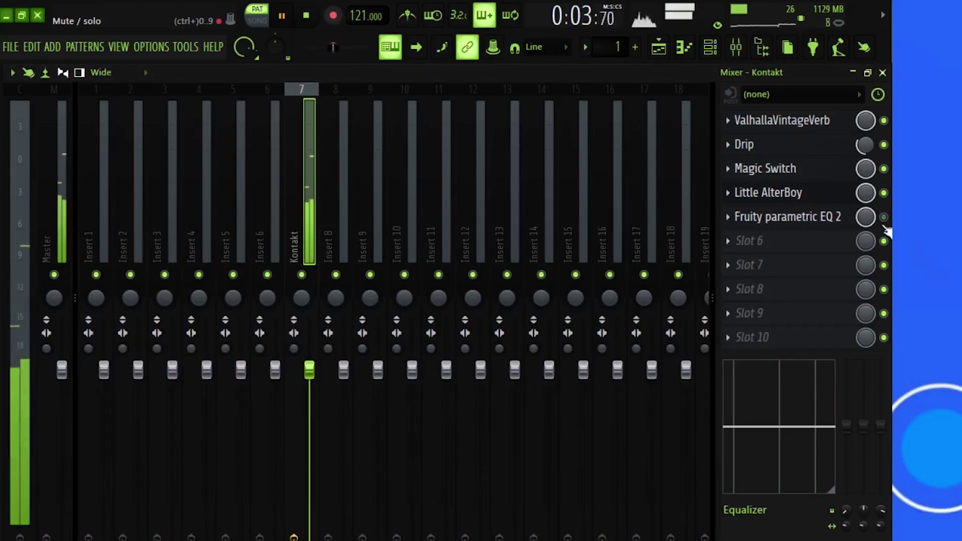
left_click(728, 192)
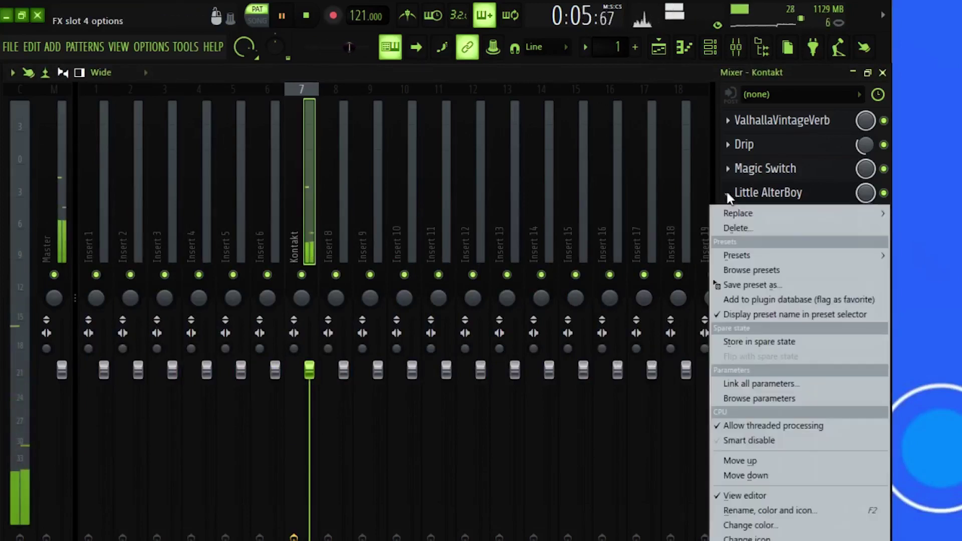
left_click(737, 228)
Load SketchCassette II into slot 4 and move its window so all the controls fit on screen.
left_click(756, 192)
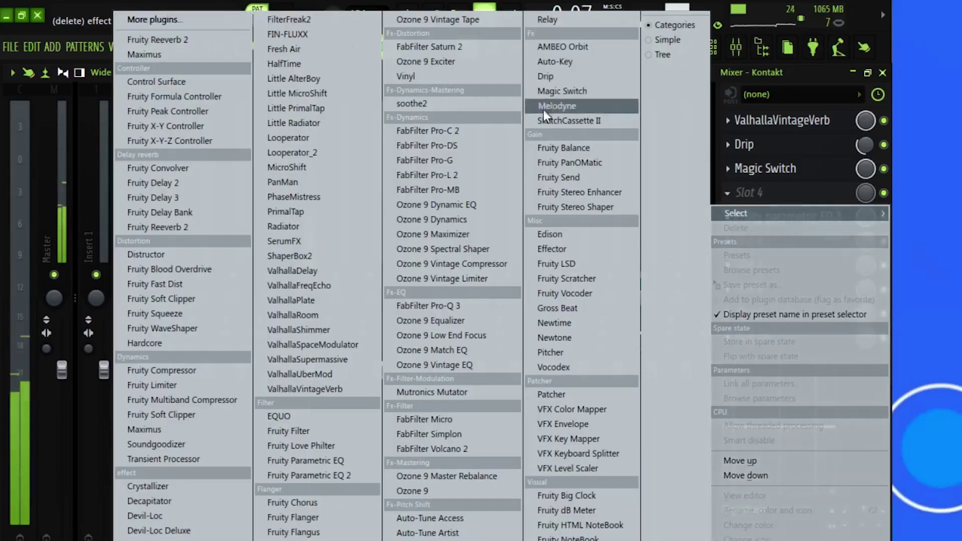
left_click(577, 123)
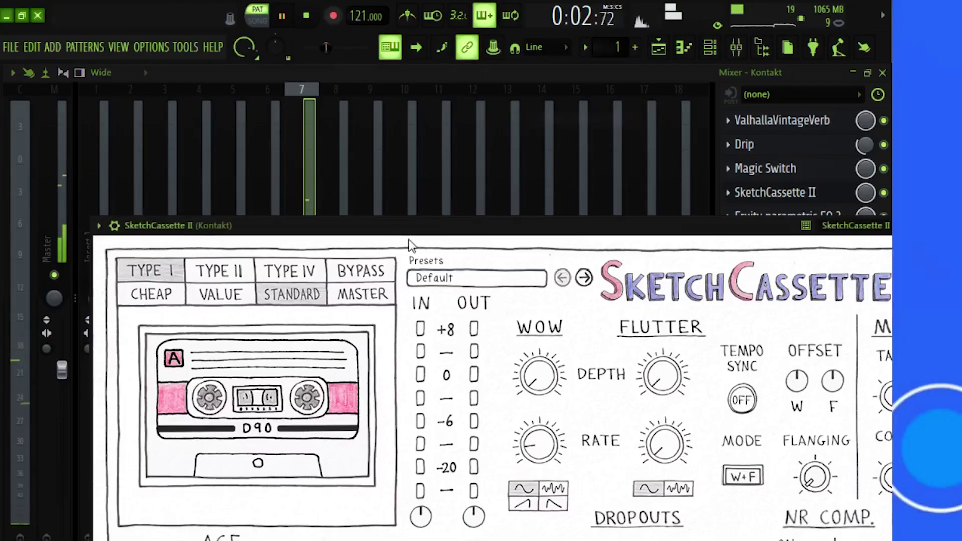
mouse_move(405, 228)
left_mouse_down()
mouse_move(262, 76)
mouse_move(281, 112)
left_mouse_up()
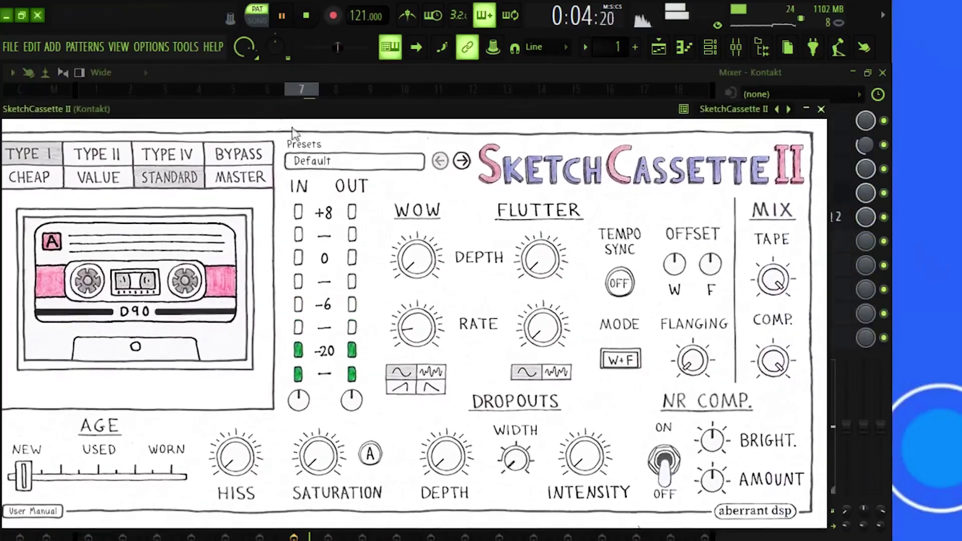
Audition the Lofi presets Lost Tape and Dusty Drum Machine in SketchCassette II.
left_click(321, 168)
mouse_move(307, 250)
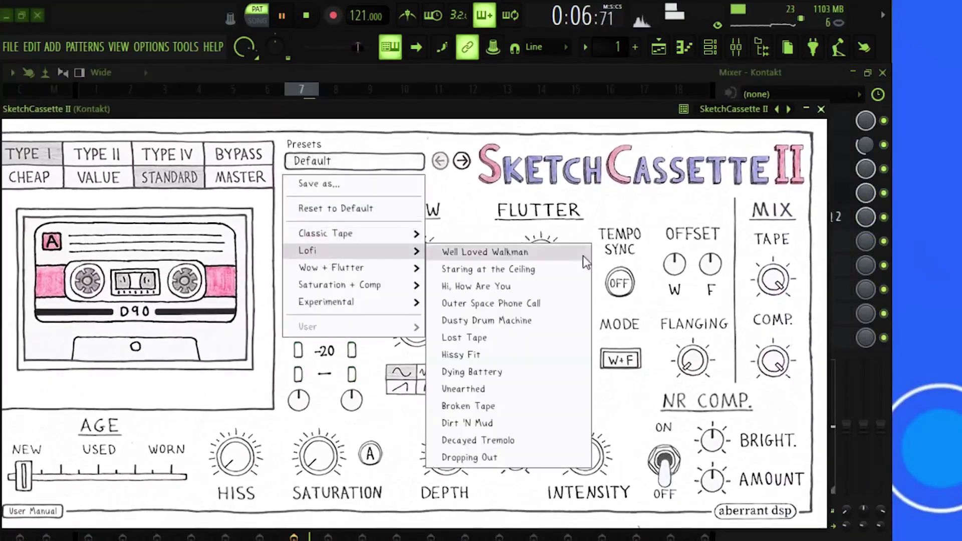
left_click(542, 337)
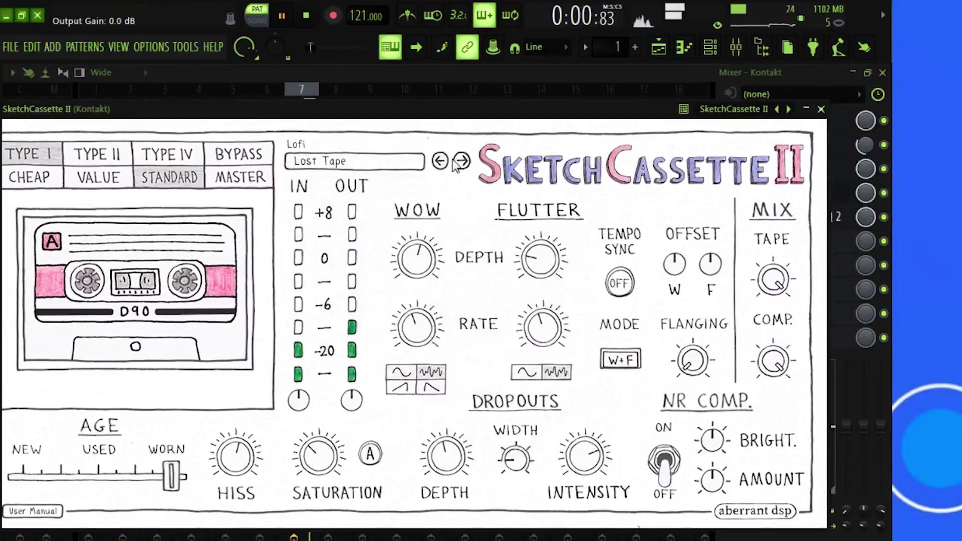
left_click(441, 161)
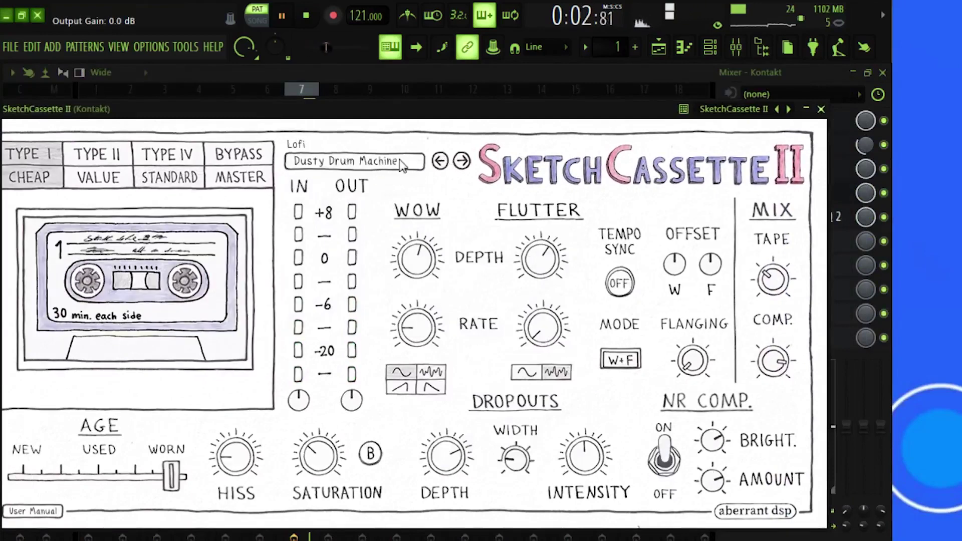
Browse back from the A Bit of Color preset to the Wow + Flutter preset Drowning Chorus and close SketchCassette II.
left_click(401, 162)
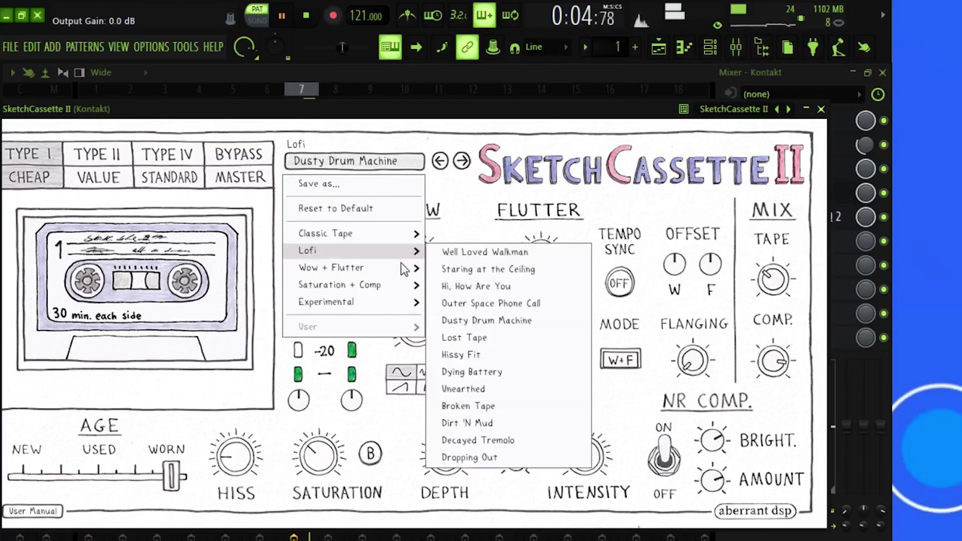
mouse_move(393, 284)
left_click(464, 287)
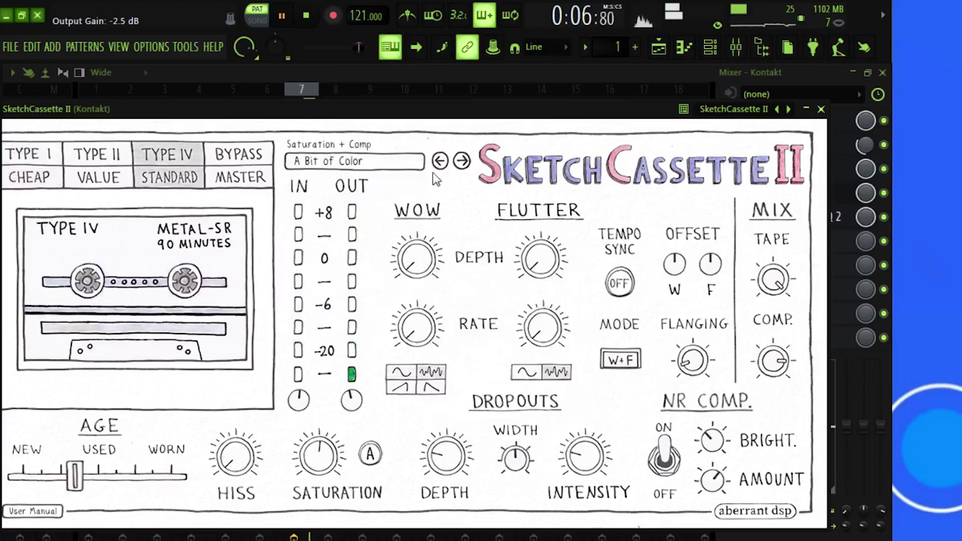
left_click(441, 162)
left_click(440, 162)
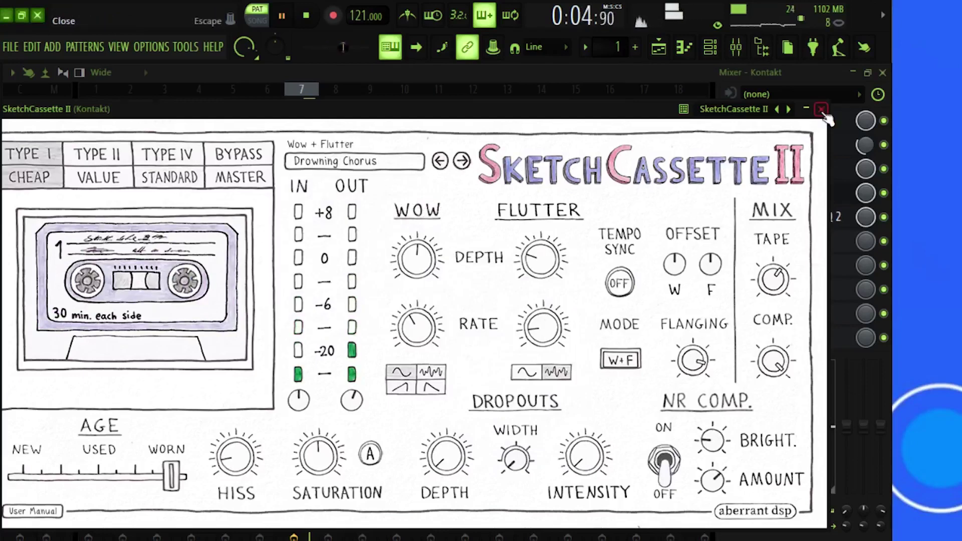
left_click(822, 110)
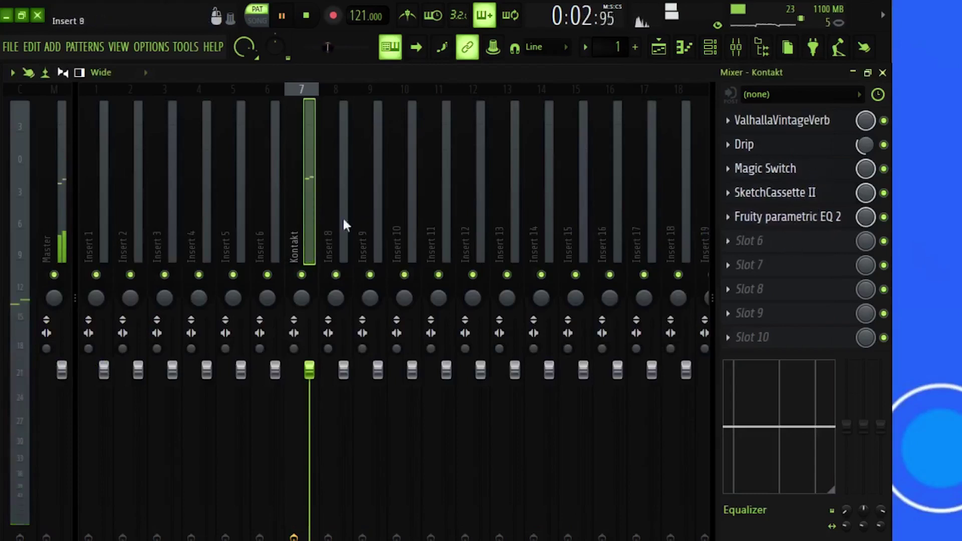
Close the mixer, set the project tempo to 70 BPM and close the Kontakt piano roll.
left_click(883, 73)
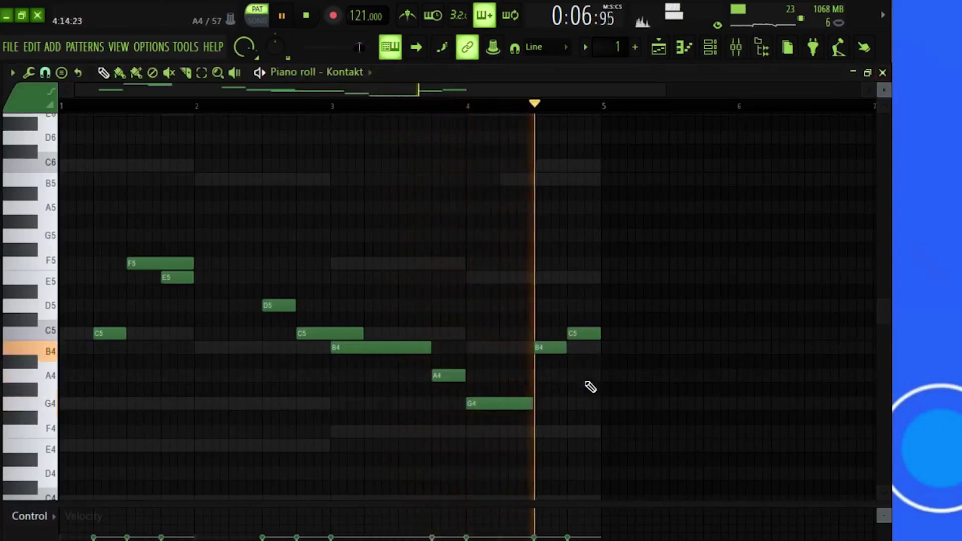
mouse_move(359, 14)
left_mouse_down()
mouse_move(359, 36)
mouse_move(358, 24)
left_mouse_up()
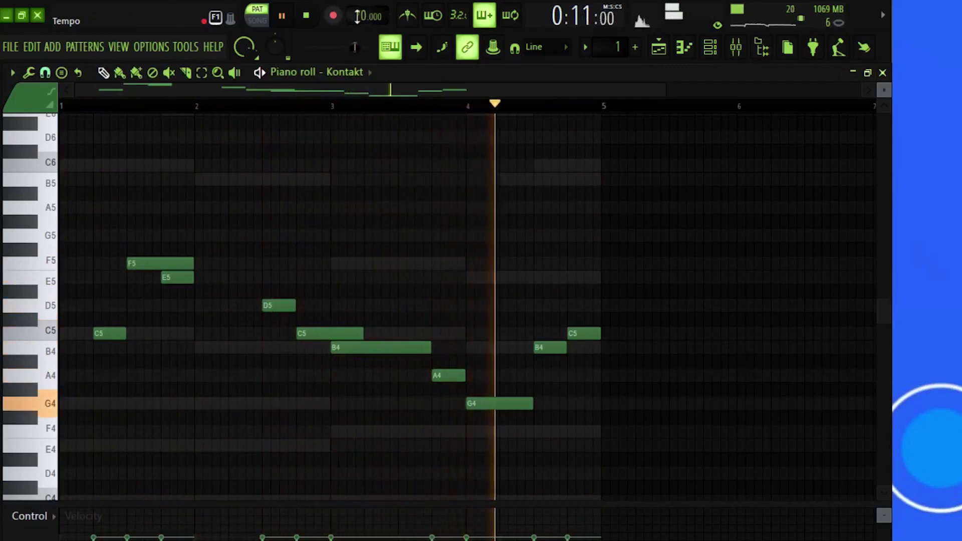
left_click(883, 72)
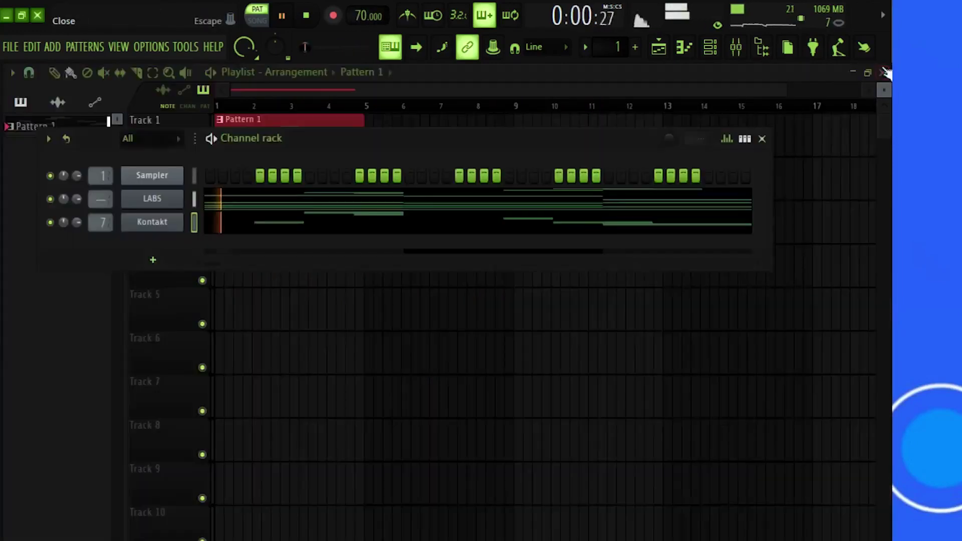
Select all the LABS notes in the piano roll, compress them in time to span two bars, and clear the selection.
left_click(310, 216)
scroll(475, 107, "down", 1)
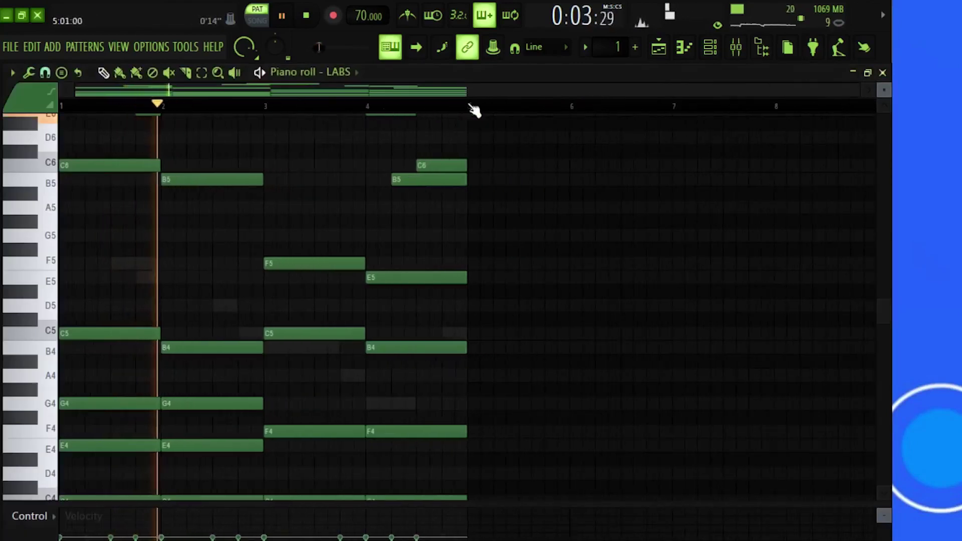
scroll(401, 186, "up", 3)
left_click_drag(575, 131, 59, 540)
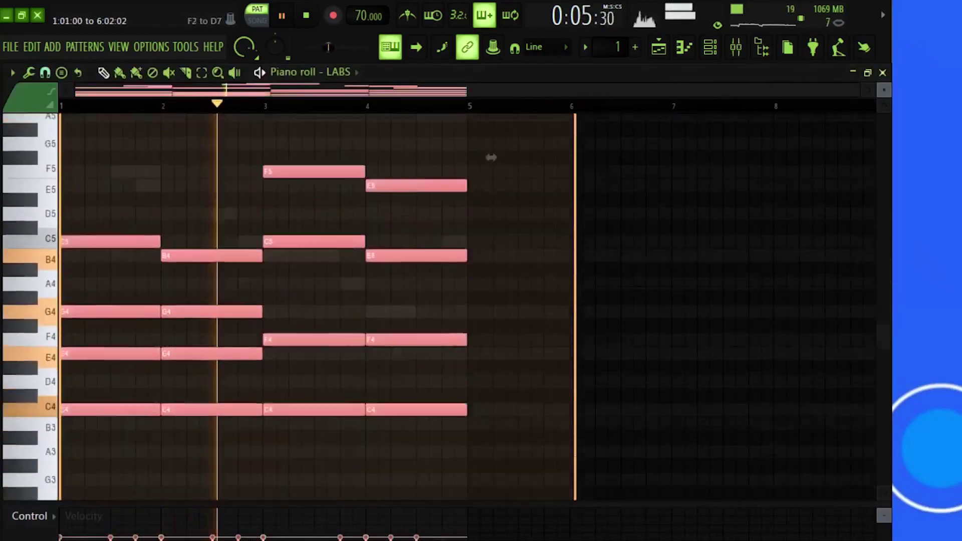
scroll(517, 260, "up", 4)
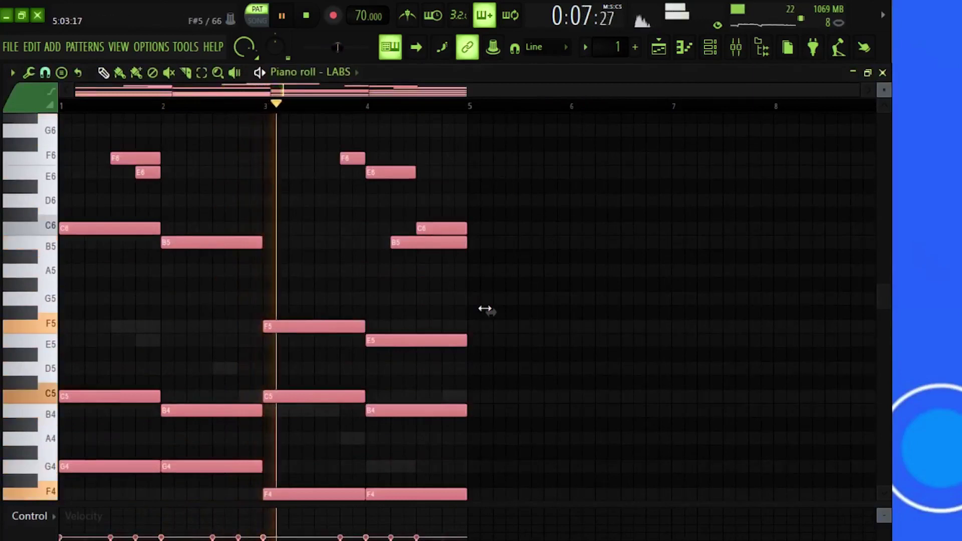
key("space")
left_click_drag(483, 311, 278, 302)
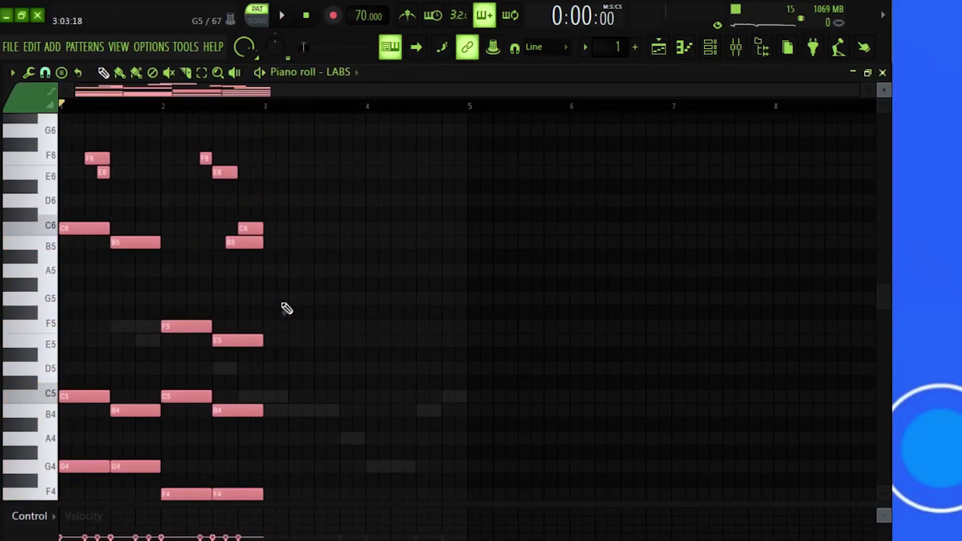
key("space")
key("ctrl+d")
Compress all the Kontakt notes in the piano roll to span two bars, then clear the selection.
left_click(709, 47)
left_click(357, 224)
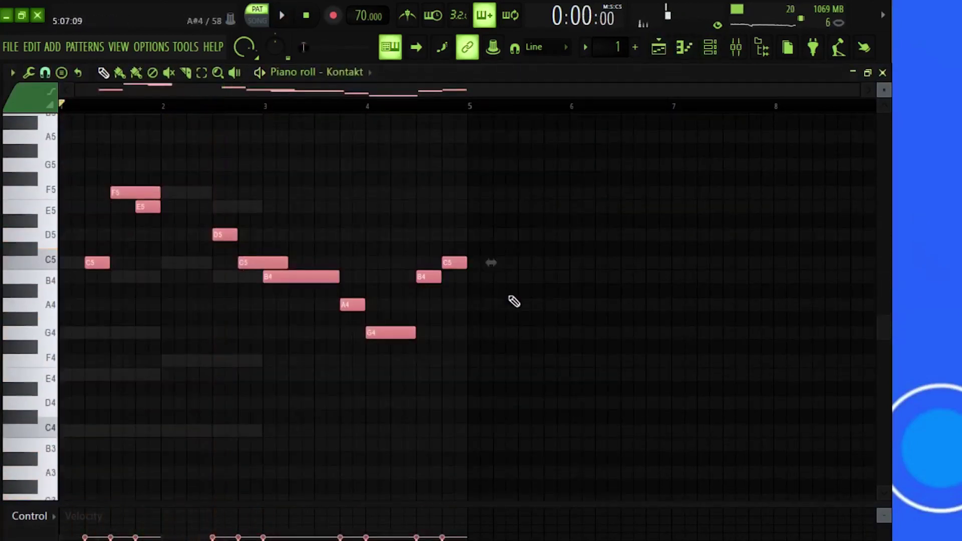
left_click_drag(511, 299, 300, 261)
key("space")
key("ctrl+d")
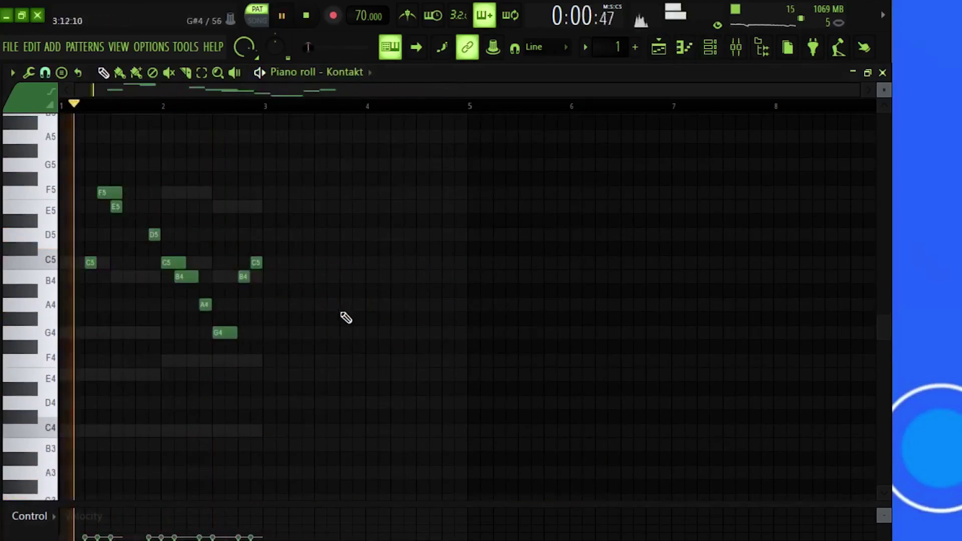
Play back the compressed Kontakt melody to check its timing against the other notes.
scroll(214, 100, "up", 3)
key("space")
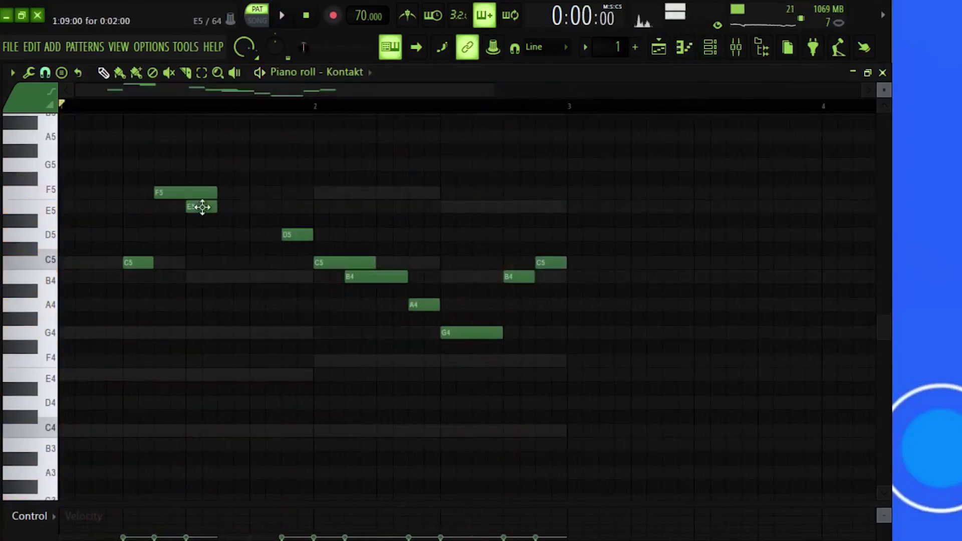
key("space")
mouse_move(200, 206)
left_mouse_down()
mouse_move(232, 206)
mouse_move(205, 207)
left_mouse_up()
key("space")
key("space")
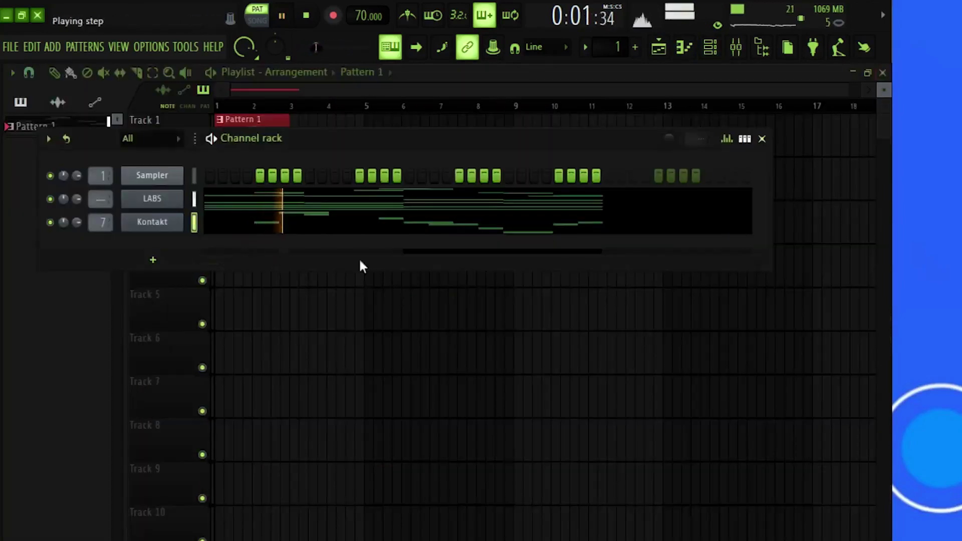
Set the project tempo to 63 BPM and play the Pattern 1 clip on Track 1 in song mode.
left_click(443, 198)
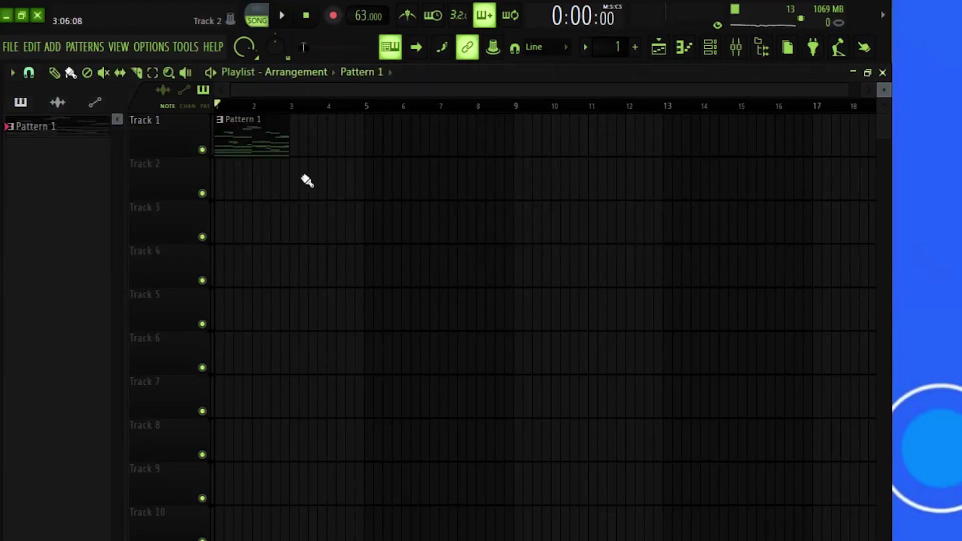
left_click_drag(302, 164, 253, 125)
key("space")
right_click(454, 153)
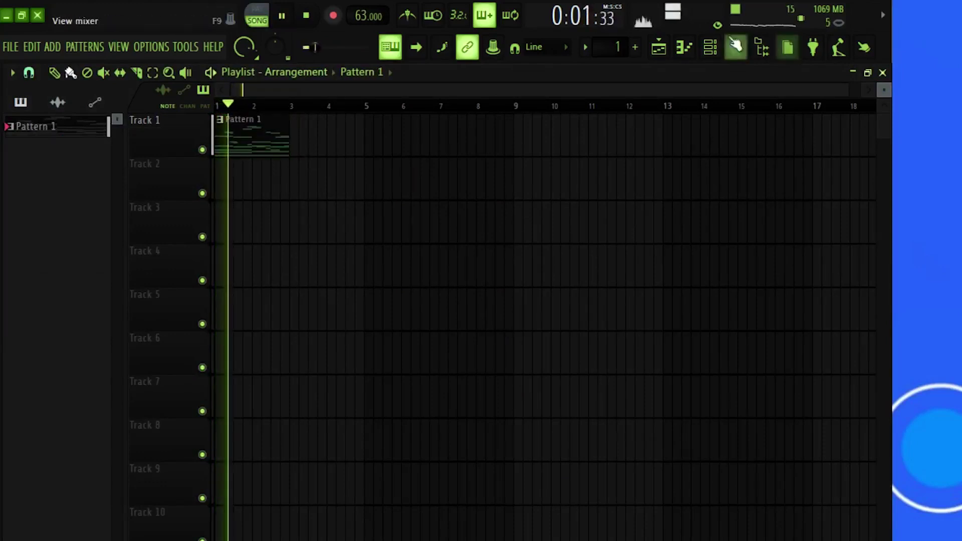
Add an Xpand!2_x64 instrument channel to the channel rack.
key("F6")
left_click(149, 258)
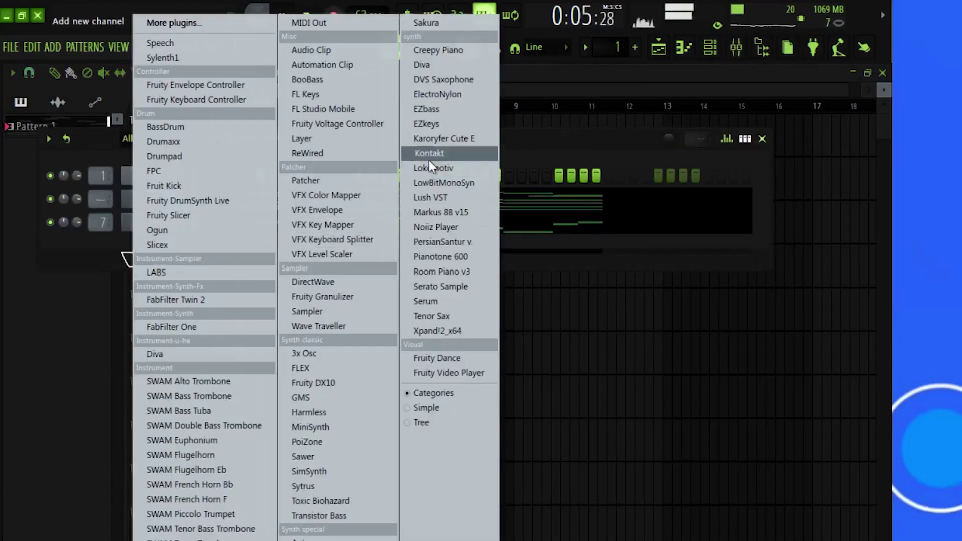
left_click(425, 331)
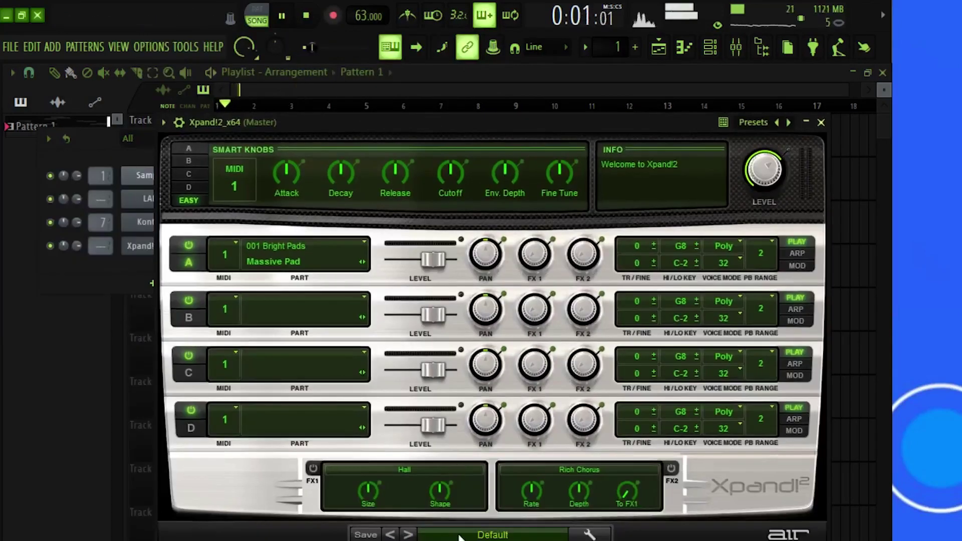
Load the mallet preset 22 Flintstones Boneaphone in Xpand!2, switch back to 20 Skating Xylo, and close the plugin.
left_click(459, 535)
mouse_move(466, 540)
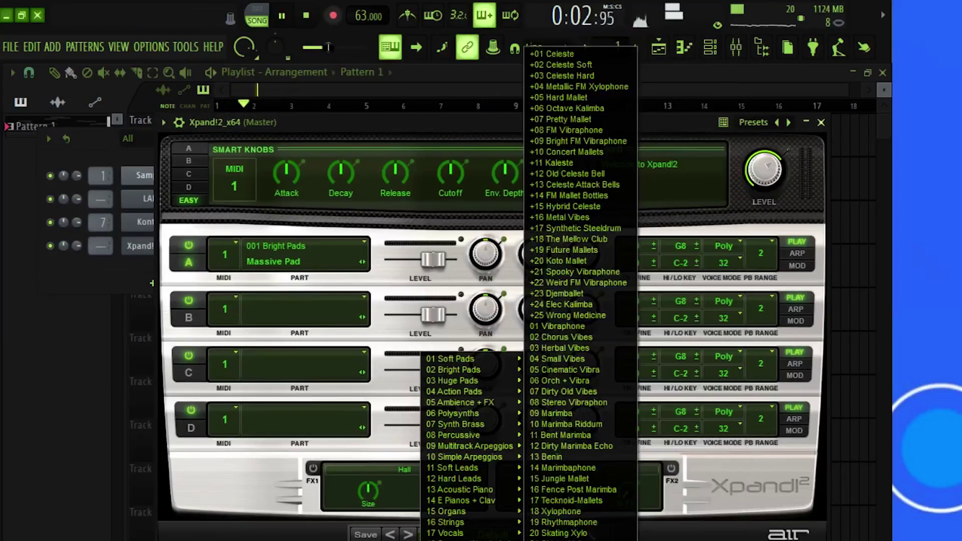
left_click(571, 540)
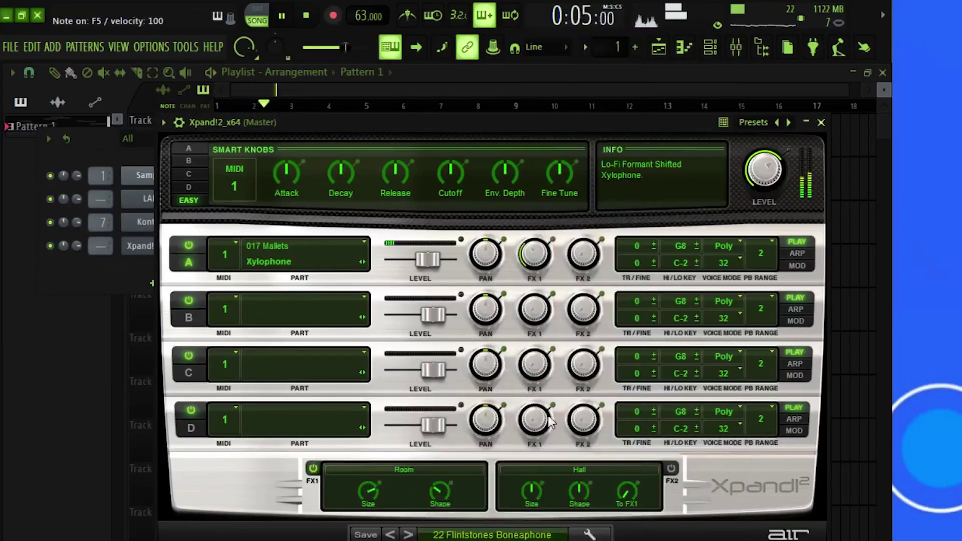
left_click(400, 536)
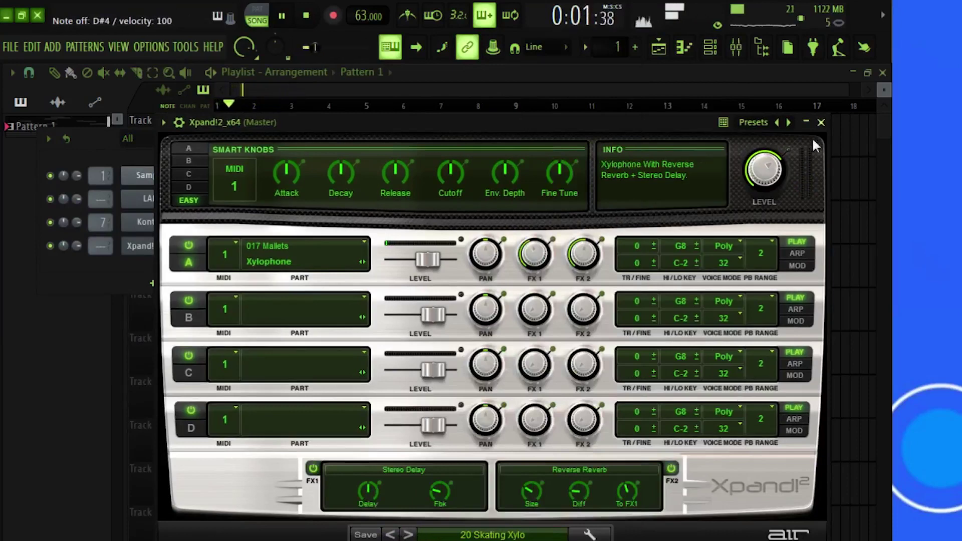
left_click(822, 122)
Draw four consecutive half-bar notes C6, B5, F5 and E5 in the Xpand!2 piano roll, filling bars 1 and 2.
right_click(188, 244)
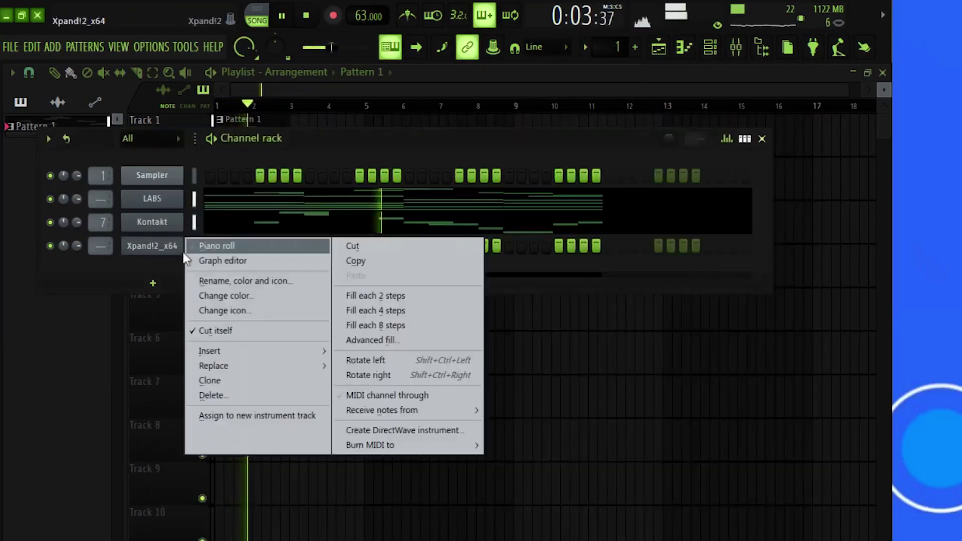
left_click(210, 247)
key("space")
left_click(100, 346)
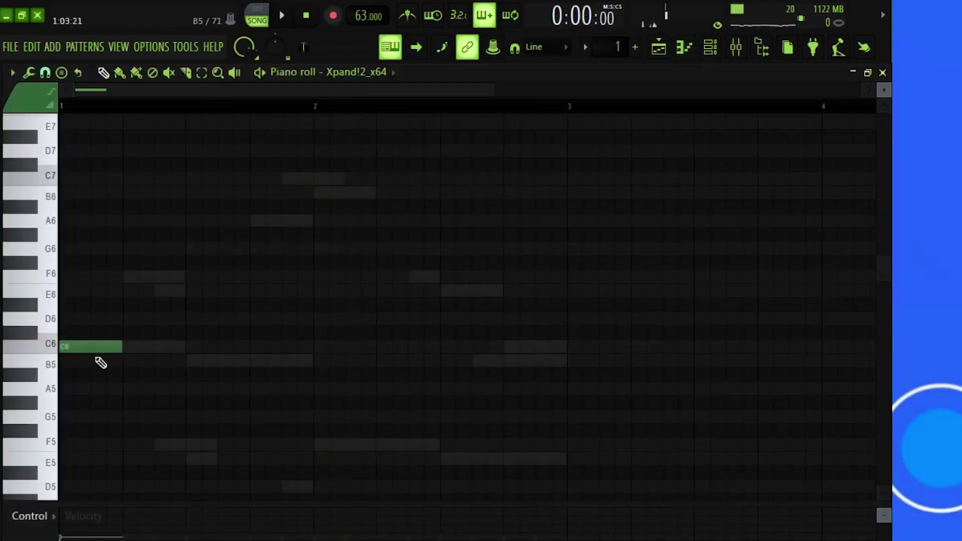
key("space")
left_click_drag(121, 347, 192, 366)
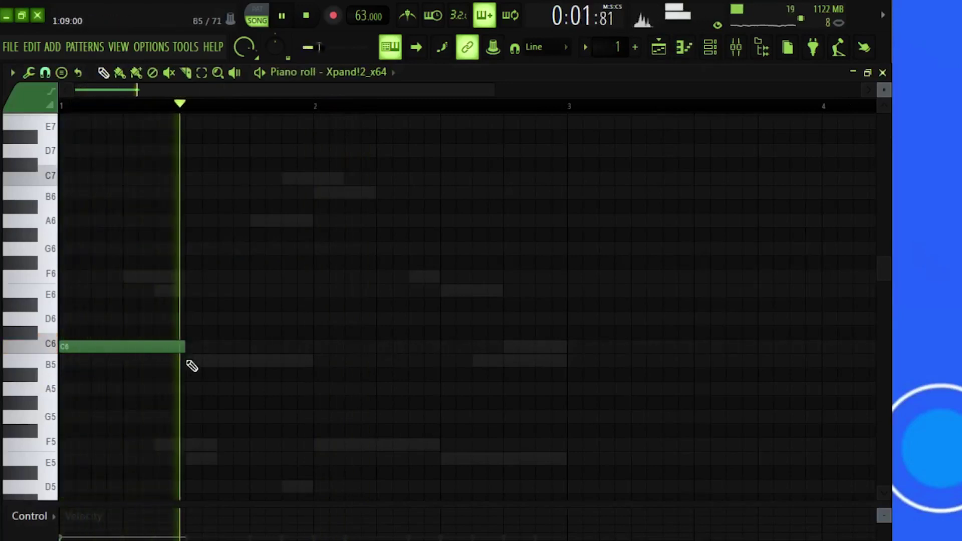
left_click(192, 366)
left_click(318, 444)
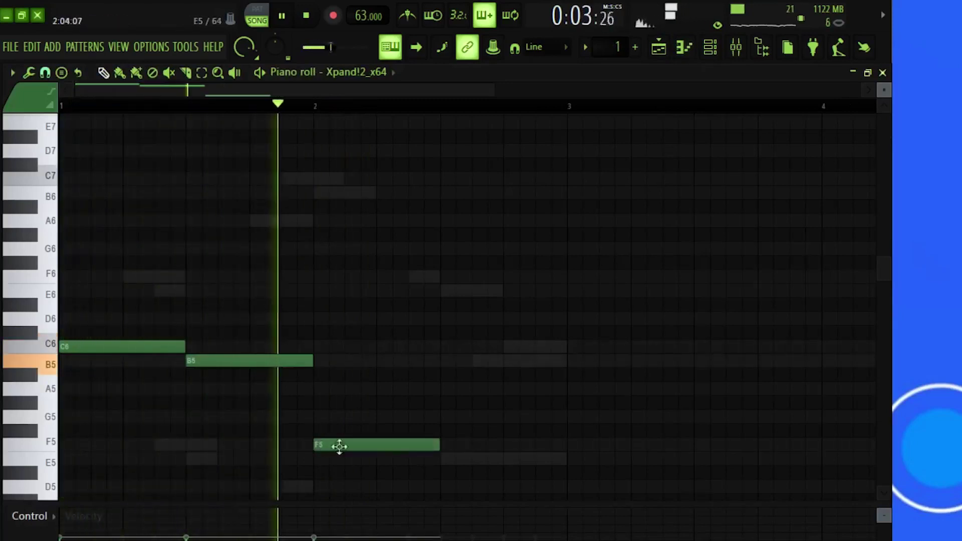
left_click(444, 459)
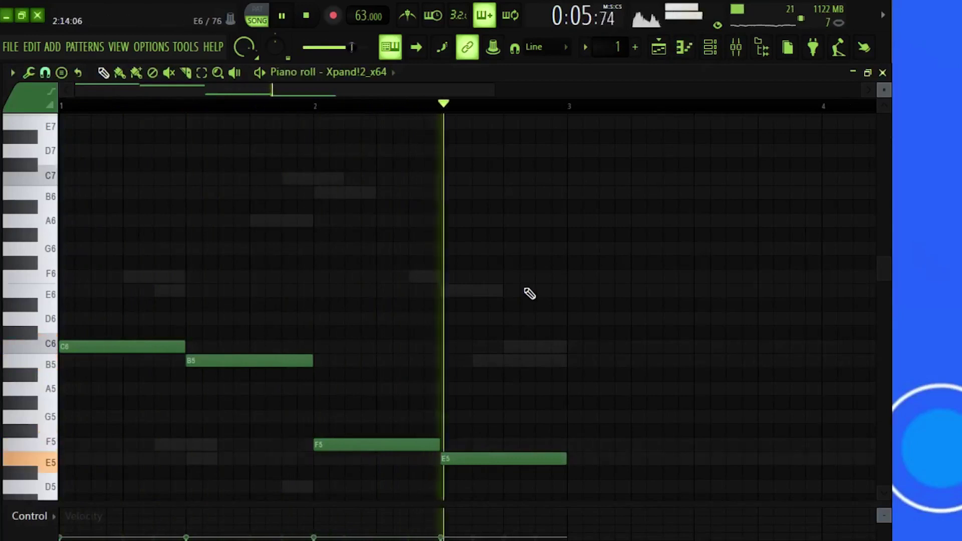
Try all the Xpand!2 notes one octave lower, return them to their original octave, and close the piano roll.
left_click_drag(515, 304, 7, 535)
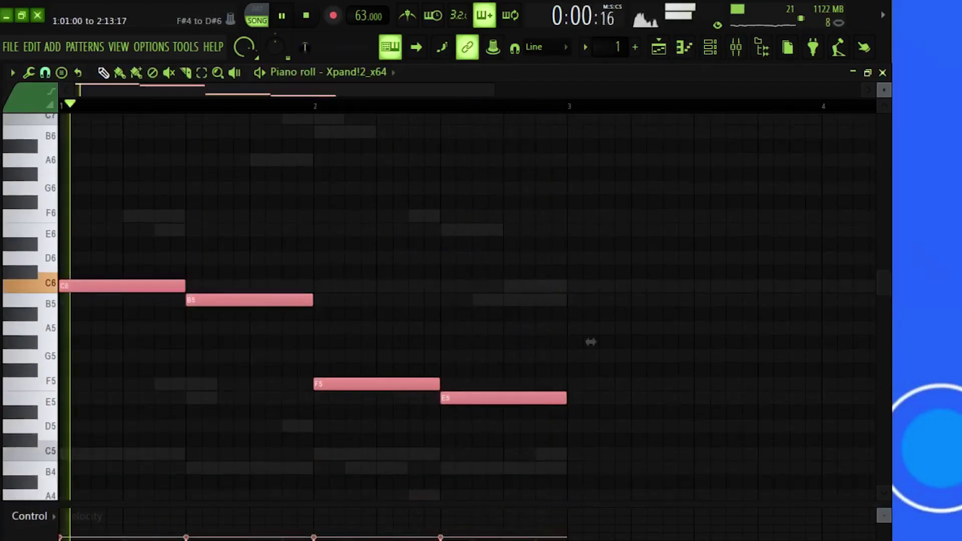
key("ctrl+Down")
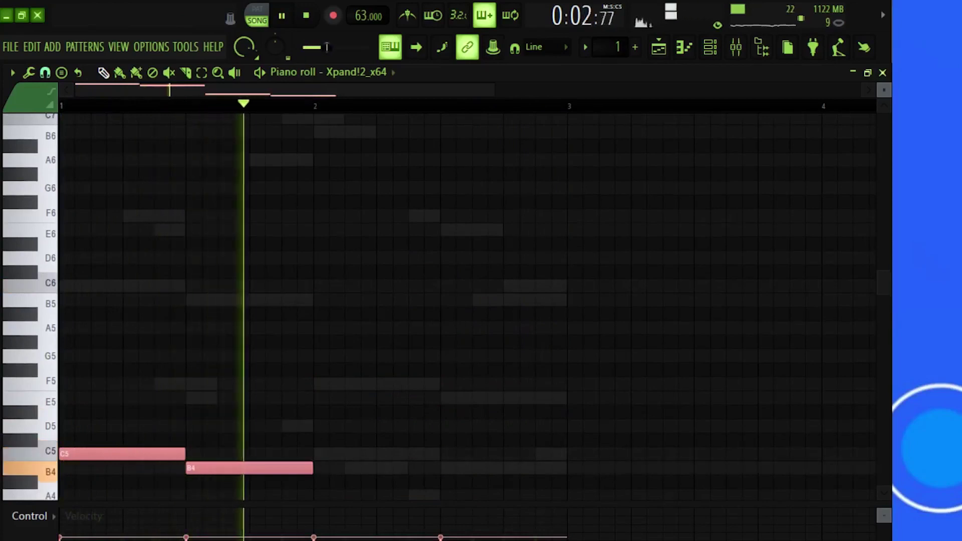
key("ctrl+Up")
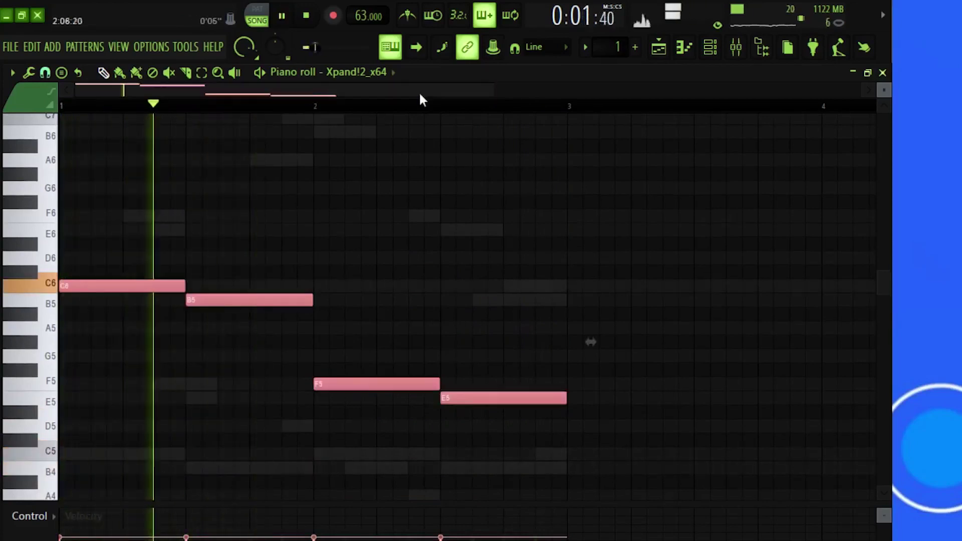
left_click(883, 73)
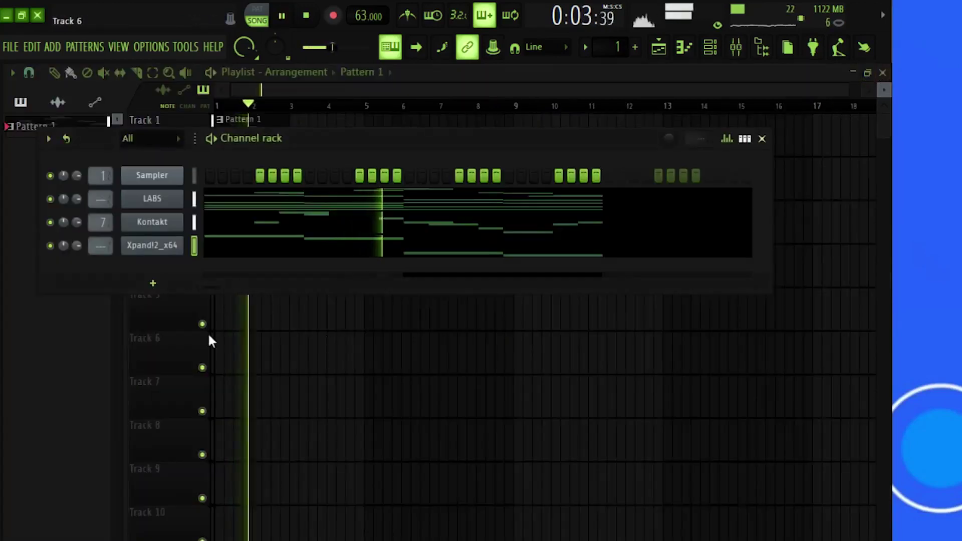
left_click(153, 283)
left_click(478, 152)
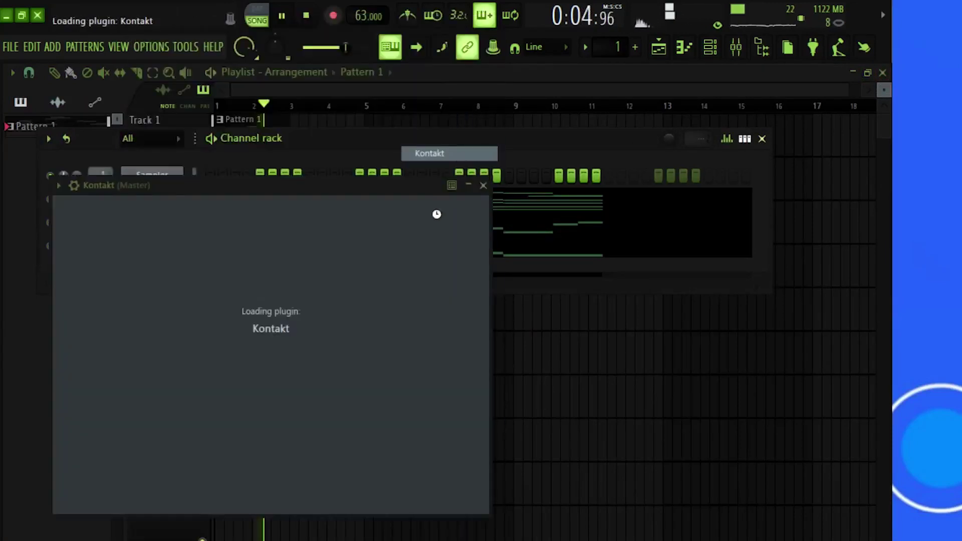
left_click(80, 151)
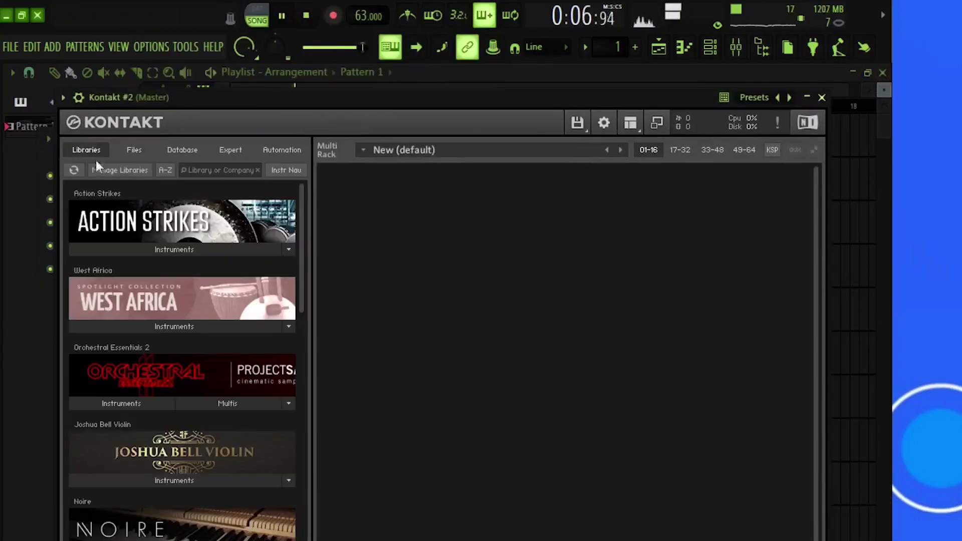
left_click_drag(303, 307, 294, 535)
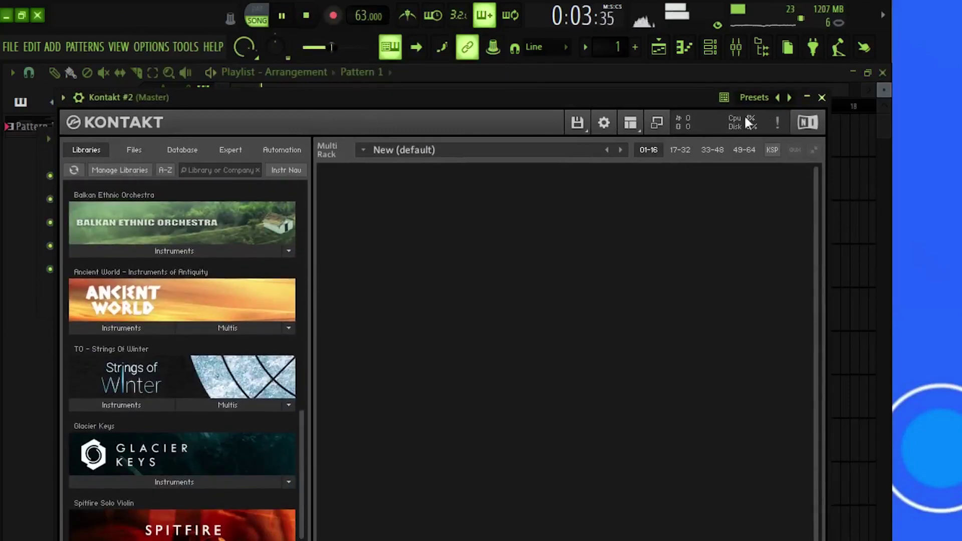
left_click(822, 99)
right_click(143, 271)
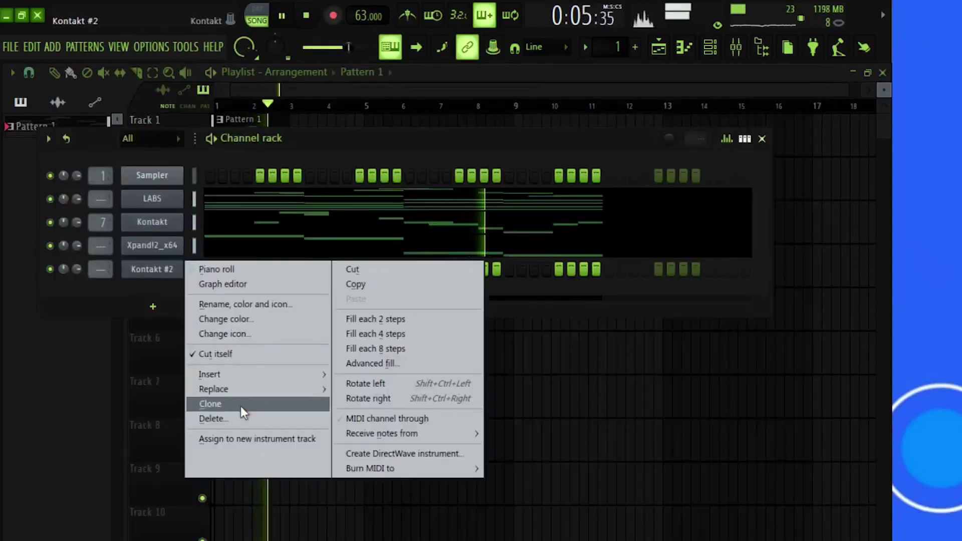
left_click(220, 419)
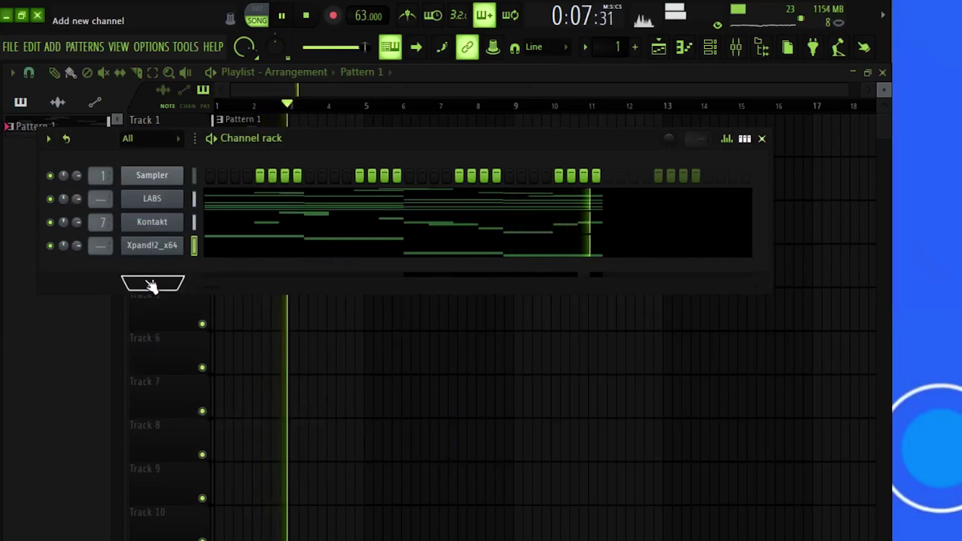
Switch the Xpand!2 preset to 22 Flintstones Boneaphone and close the plugin window.
left_click(169, 247)
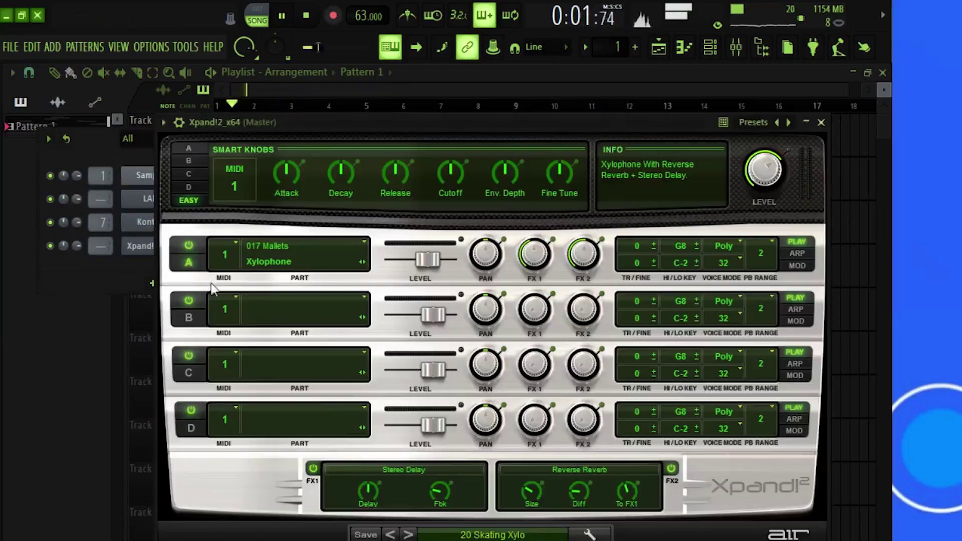
left_click(408, 534)
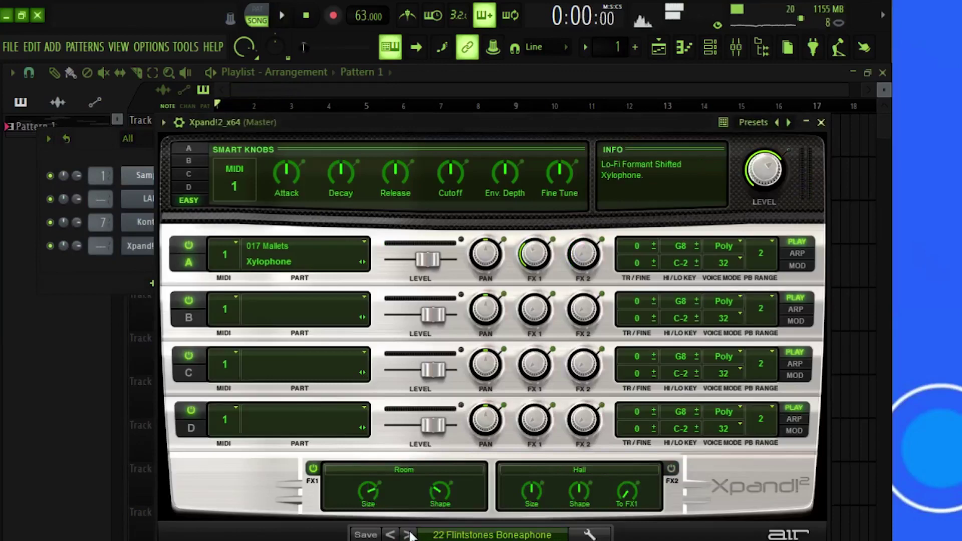
left_click(806, 123)
Shorten the Xpand!2 B5 note to one beat and add a one-beat A5 note on the last beat of bar 1.
left_click(388, 262)
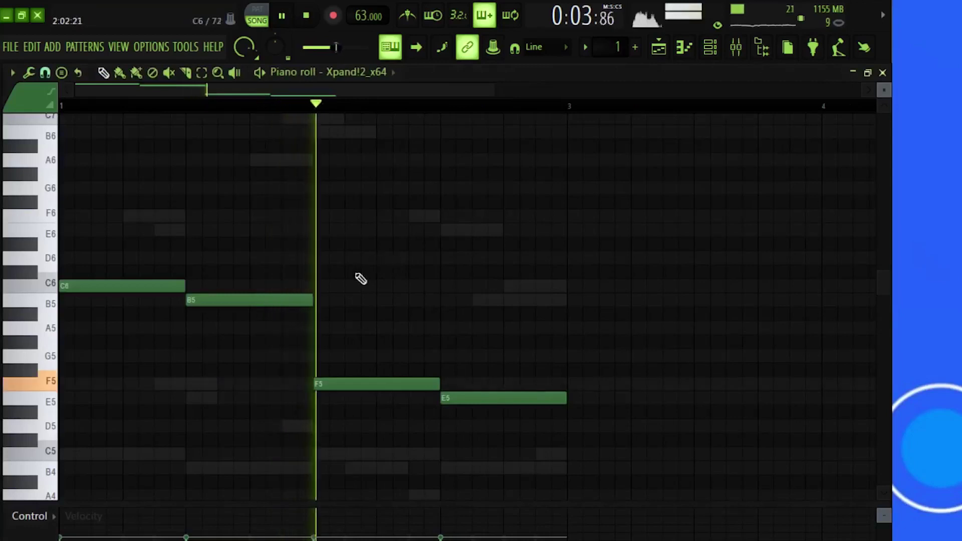
left_click_drag(271, 271, 275, 301)
key("space")
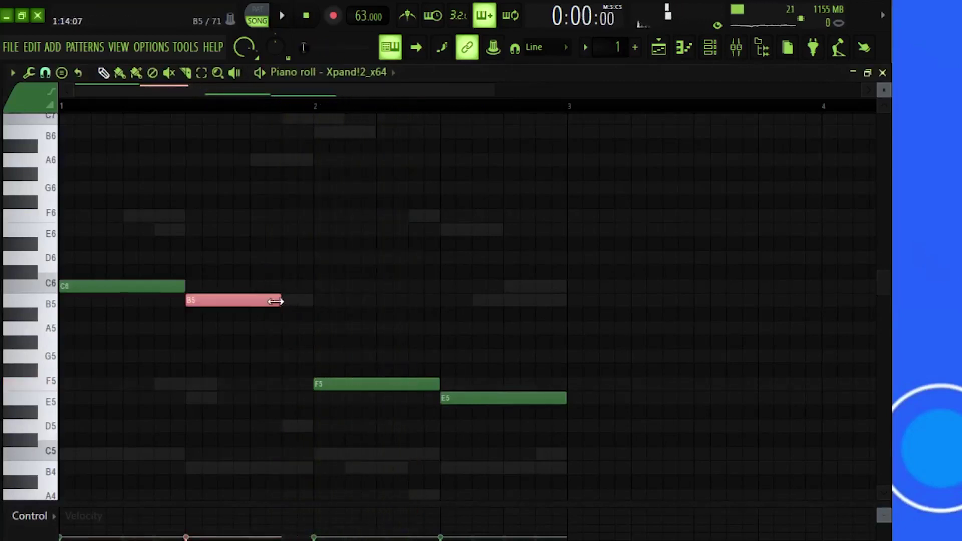
key("space")
left_click(253, 329)
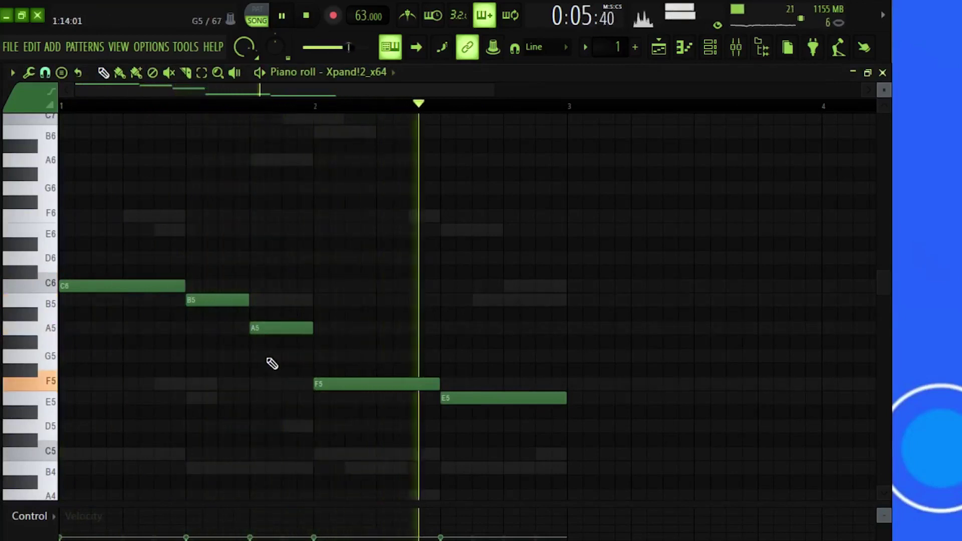
Shorten the E5 note to one beat, fill the last beat of bar 2 with half-beat C5 and B4 notes, and close the piano roll.
left_click_drag(568, 398, 502, 399)
left_click(506, 454)
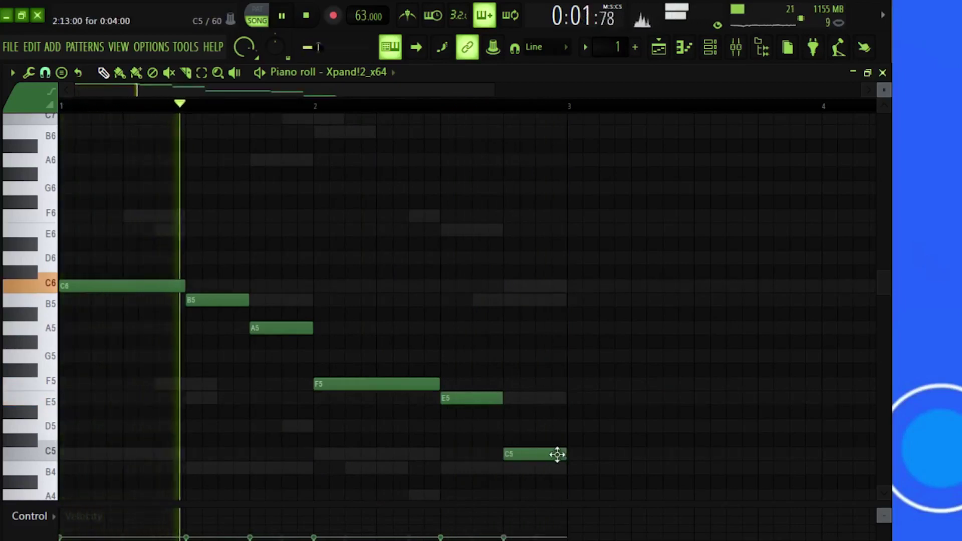
left_click_drag(565, 454, 534, 454)
left_click(541, 468)
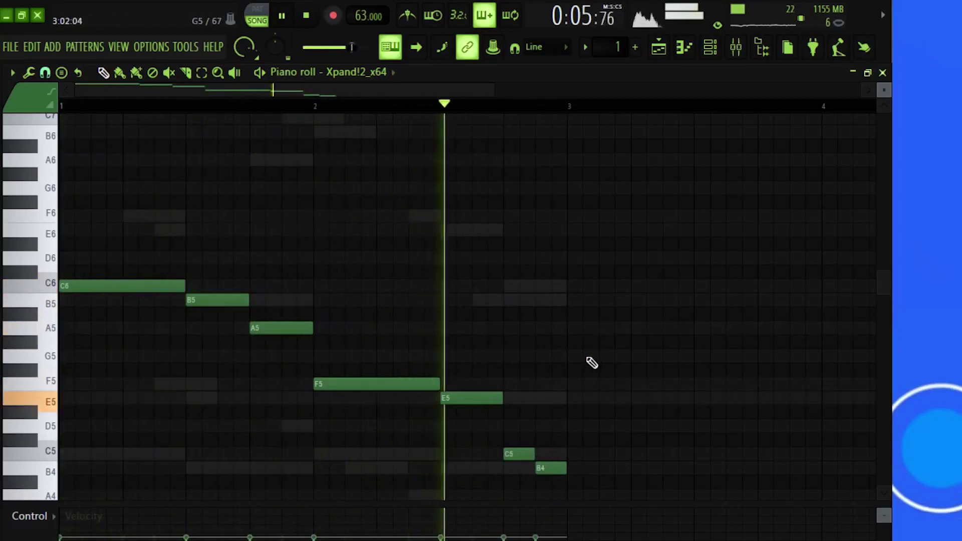
scroll(591, 362, "down", 2)
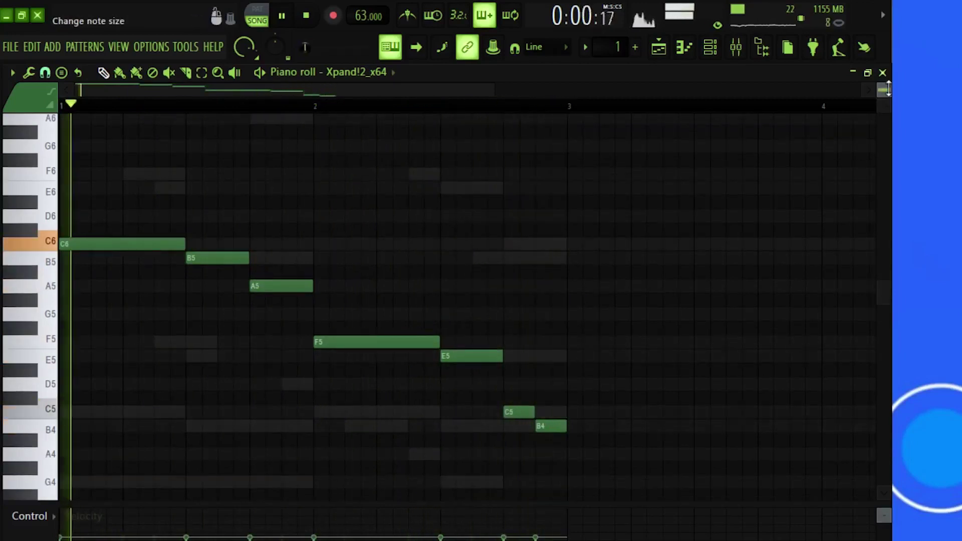
left_click(882, 73)
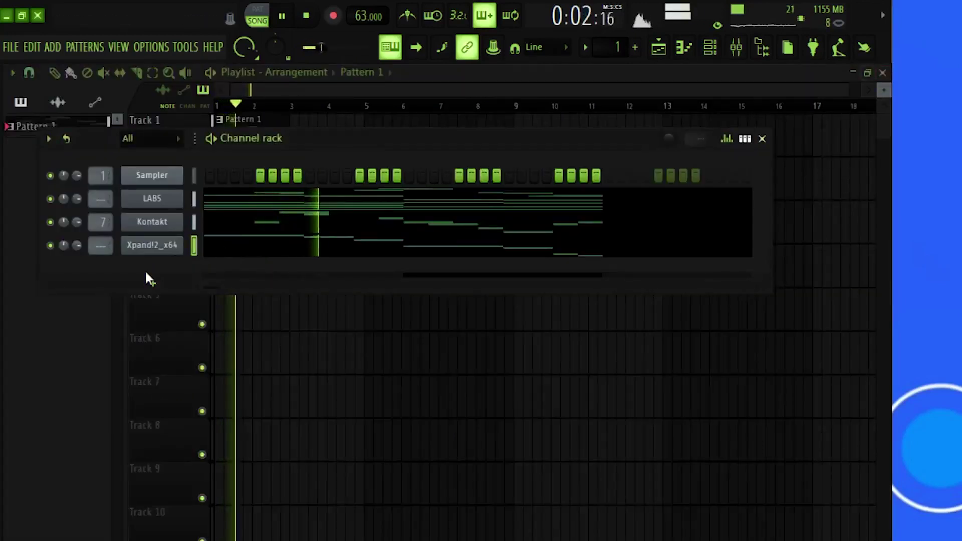
Add a second LABS instrument channel and open its preset browser.
left_click(152, 284)
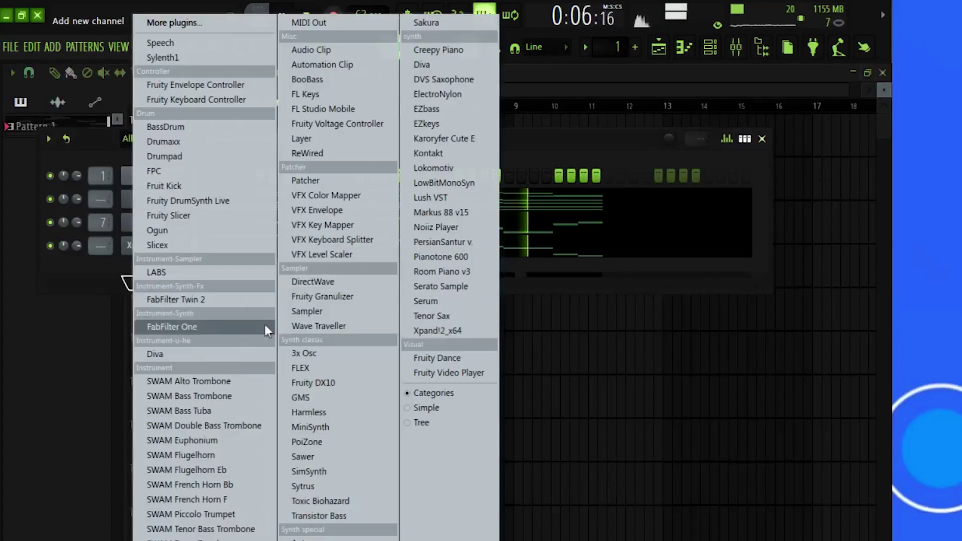
left_click(206, 273)
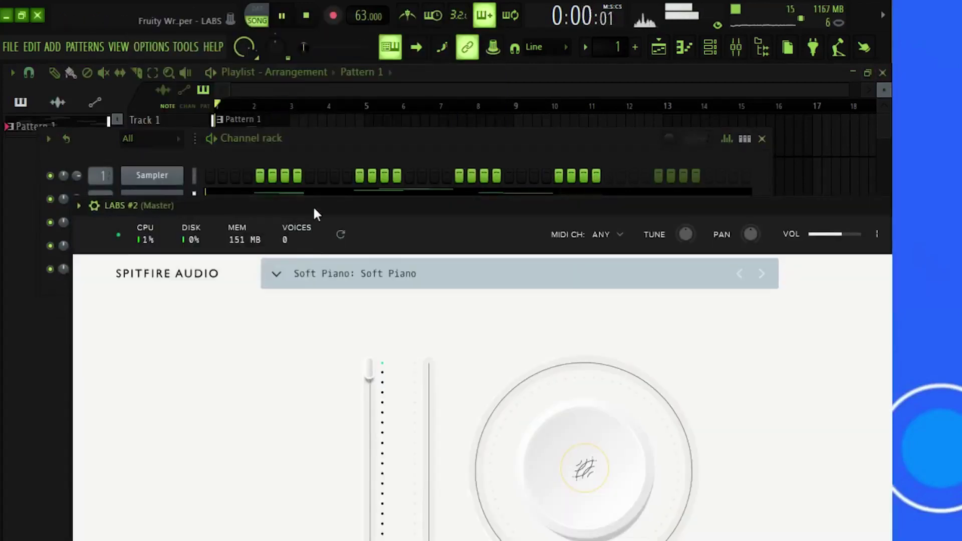
left_click_drag(313, 208, 246, 92)
left_click(248, 158)
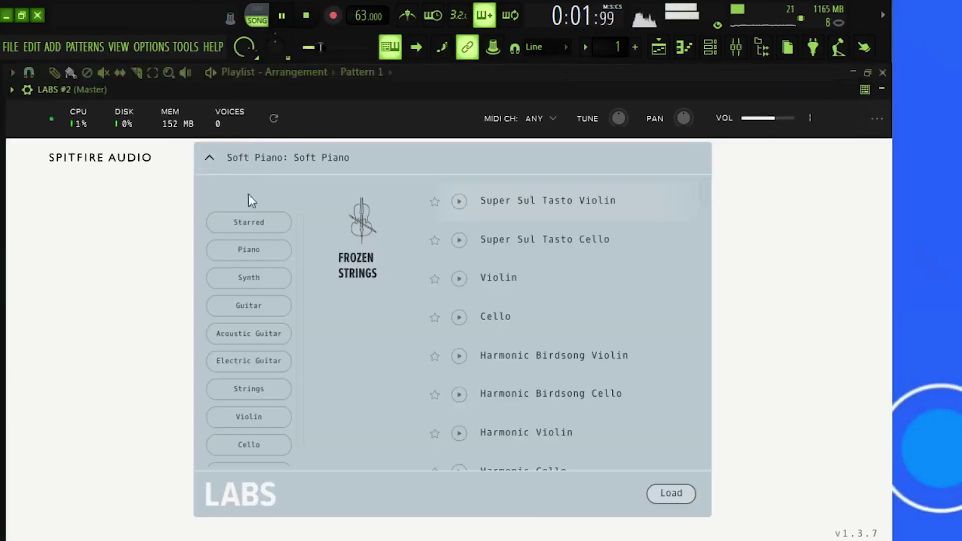
Check the Cello presets of the new LABS instance, and filter the list to the Experimental category.
scroll(301, 451, "down", 1)
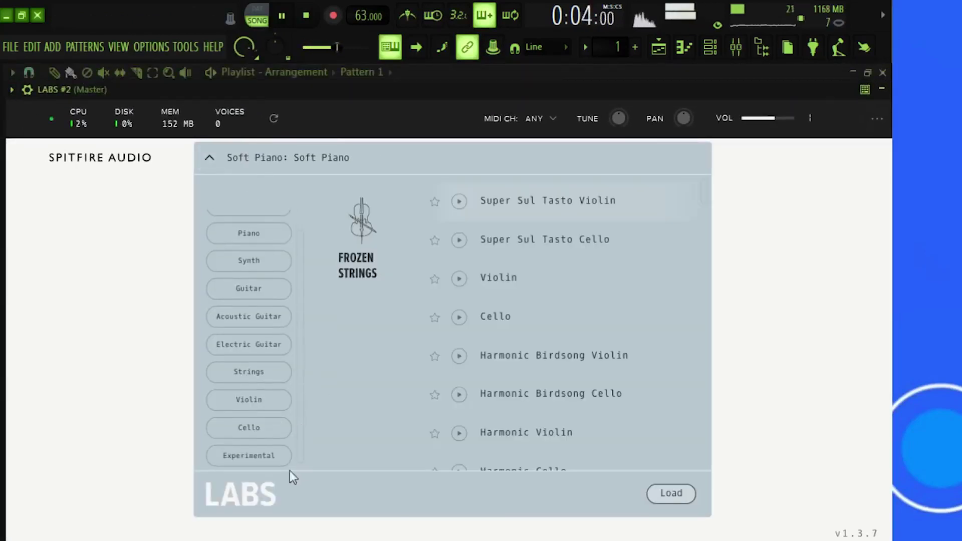
left_click(273, 461)
left_click(252, 454)
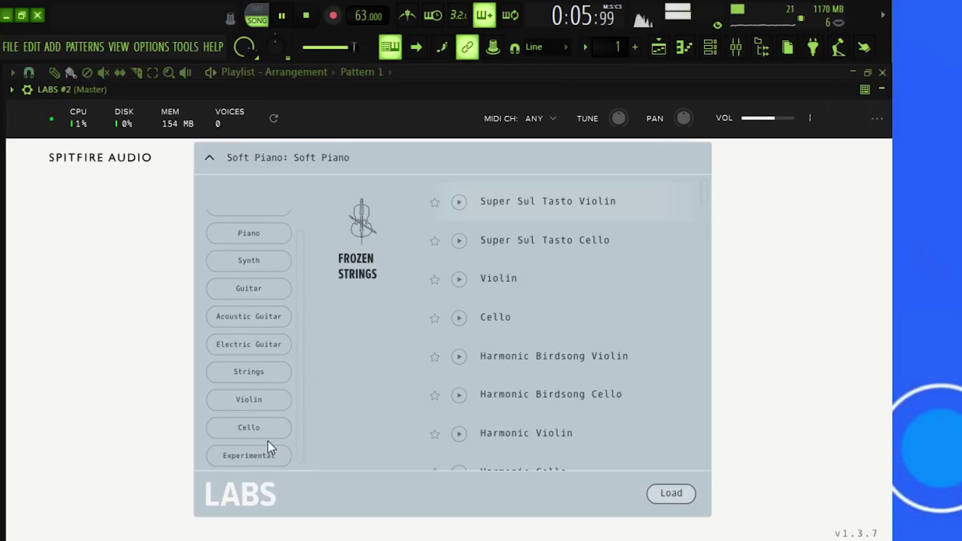
left_click(255, 431)
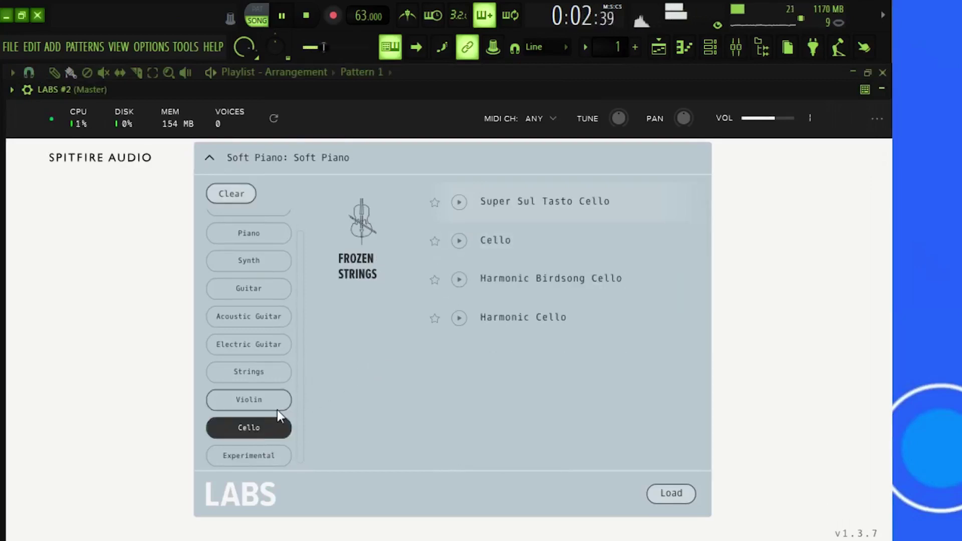
left_click(256, 422)
left_click(253, 455)
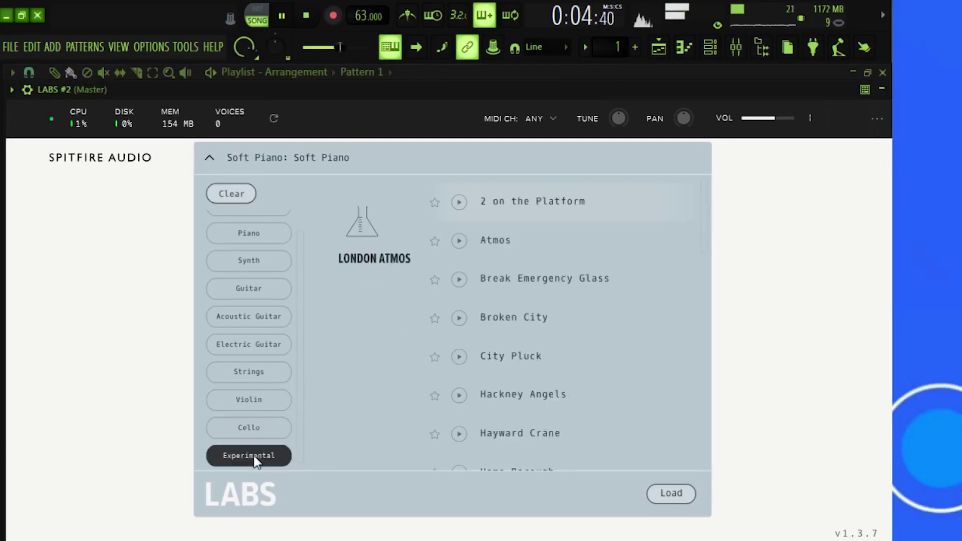
left_click(253, 455)
left_click(253, 456)
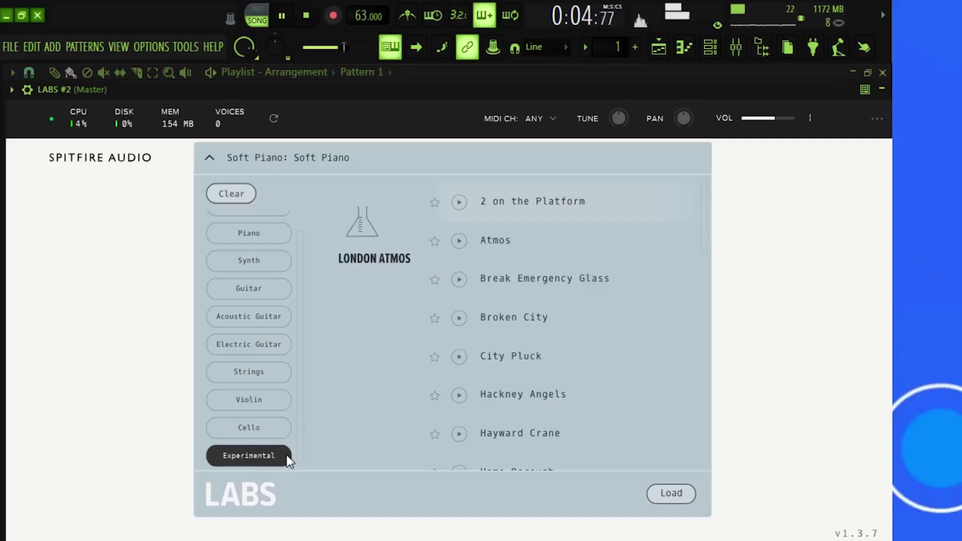
Load the London Atmos: Atmos preset and close the plugin window.
left_click(661, 496)
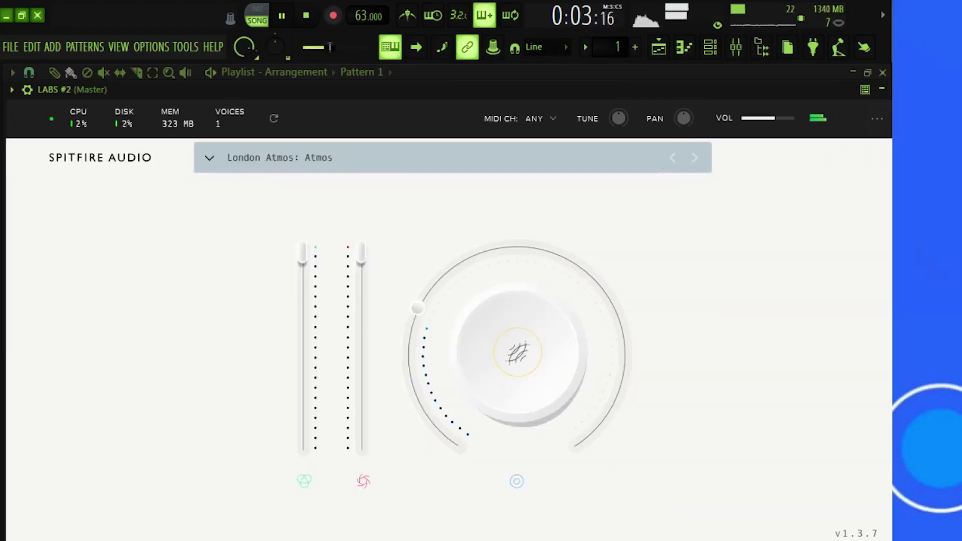
left_click_drag(797, 83, 695, 87)
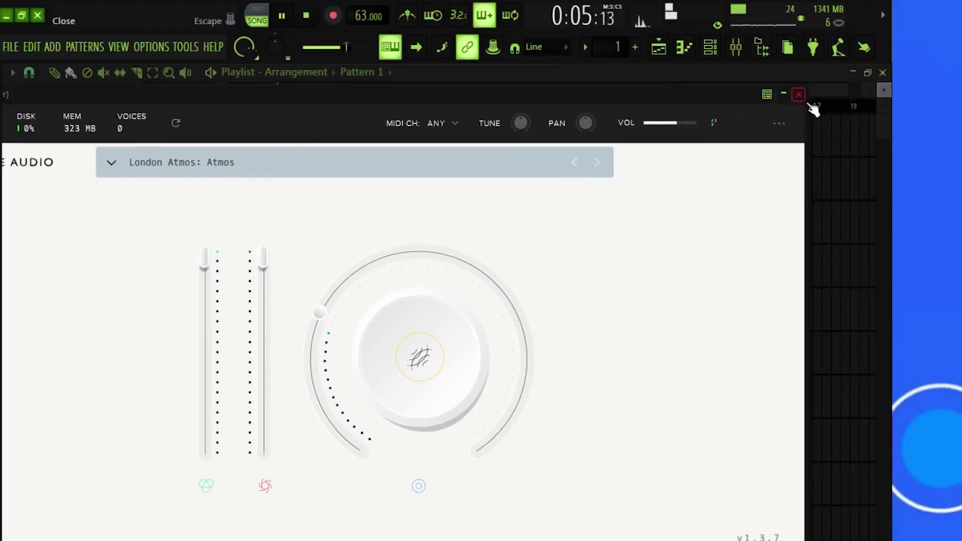
left_click(797, 94)
In the LABS #2 piano roll, add a C4 note that fills the whole of bar 1.
right_click(151, 274)
left_click(202, 271)
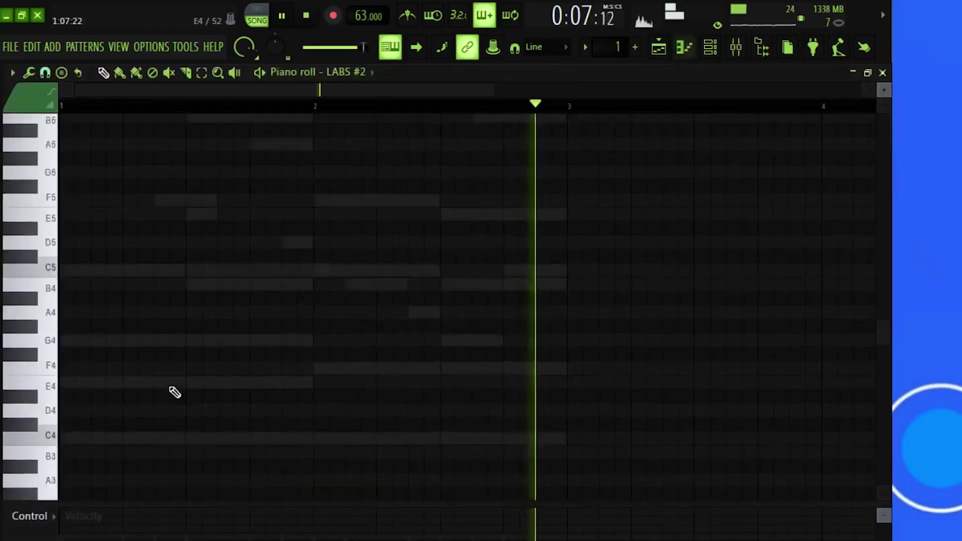
scroll(173, 390, "down", 2)
left_click_drag(75, 370, 17, 368)
key("space")
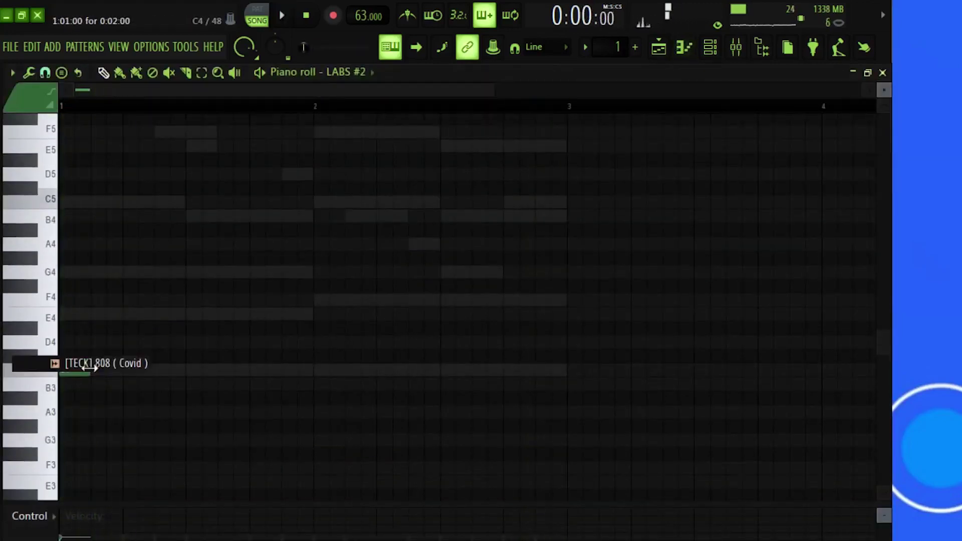
left_click_drag(94, 369, 308, 370)
key("space")
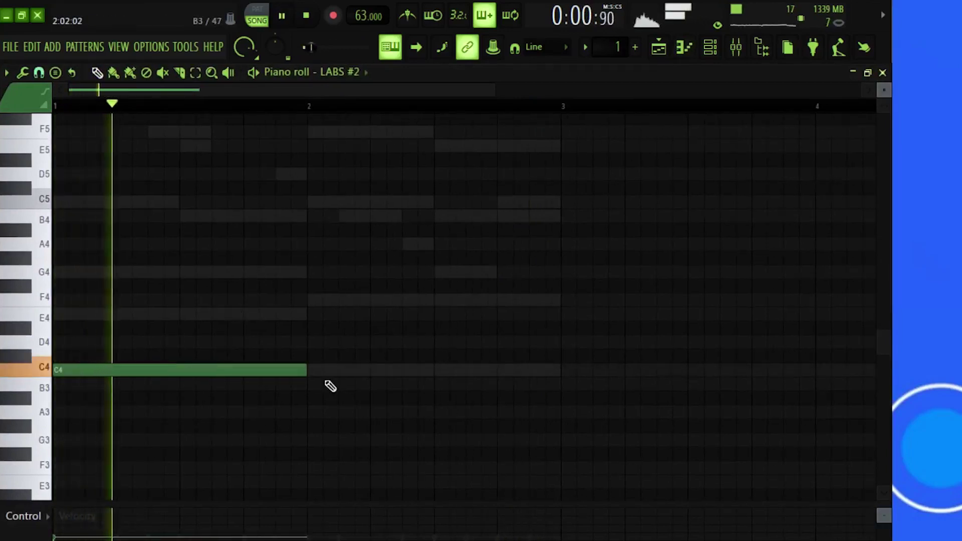
Add a one-bar note in bar 2 of LABS #2, trying it at B3 and E4 and settling on F4.
left_click(310, 381)
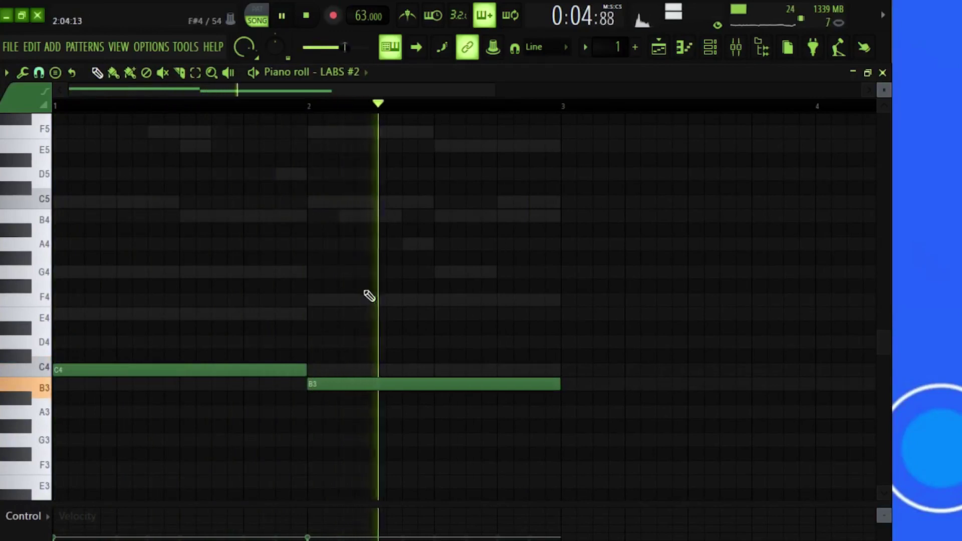
left_click_drag(332, 380, 331, 315)
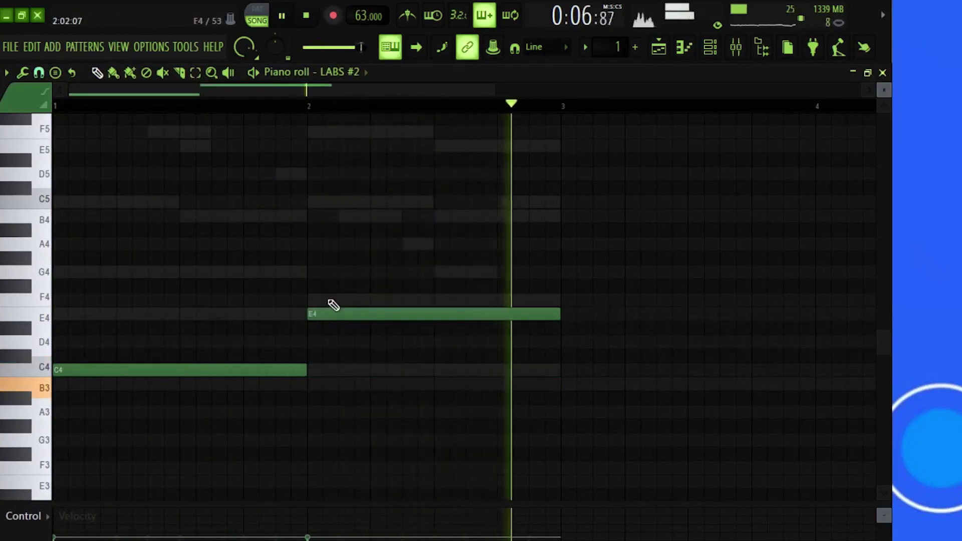
left_click(303, 110)
scroll(371, 249, "up", 3)
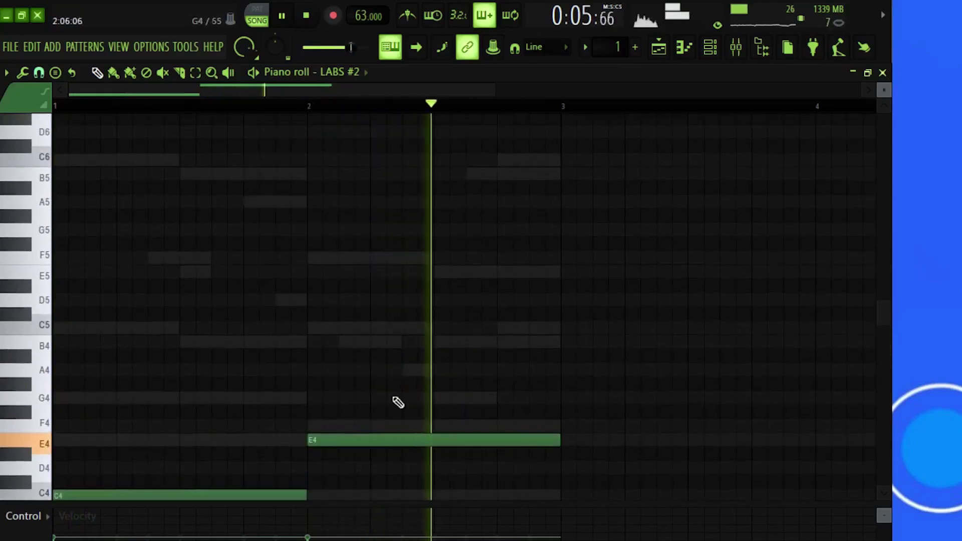
key("space")
left_click_drag(332, 436, 331, 424)
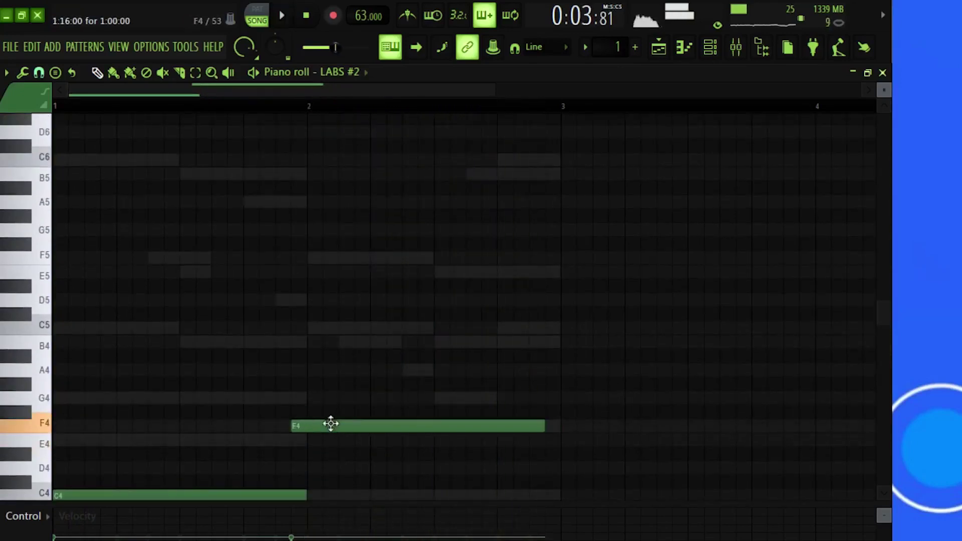
key("space")
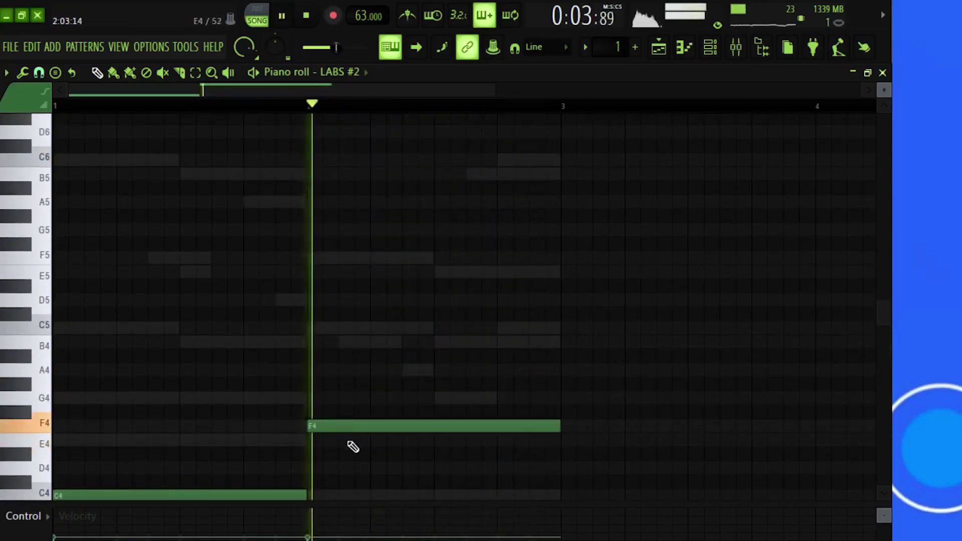
scroll(356, 447, "down", 4)
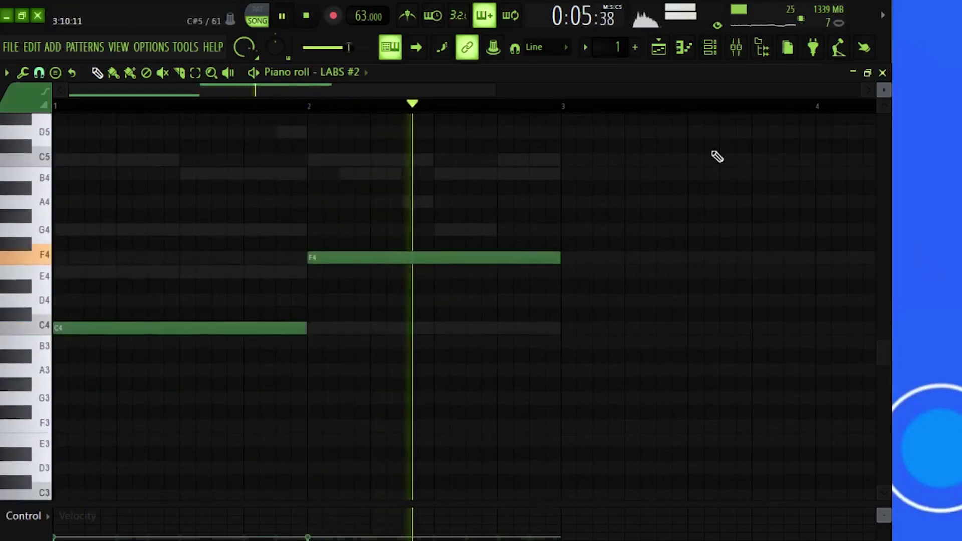
Route the LABS, Xpand!2 and LABS #2 channels to mixer tracks 8 to 10, and lower the LABS #2 track's volume to about 45%.
left_click(710, 47)
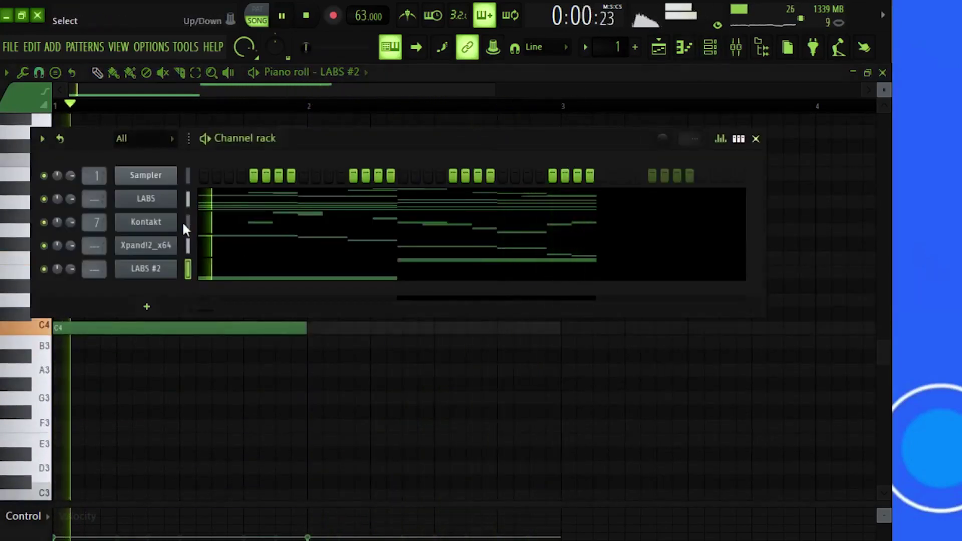
left_click(188, 199)
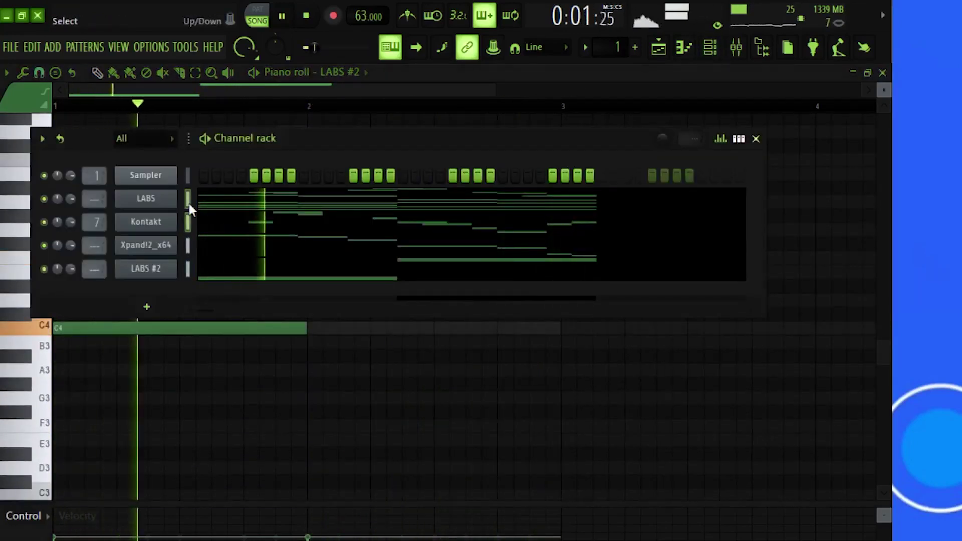
right_click(188, 246)
right_click(188, 269)
left_click(732, 55)
key("space")
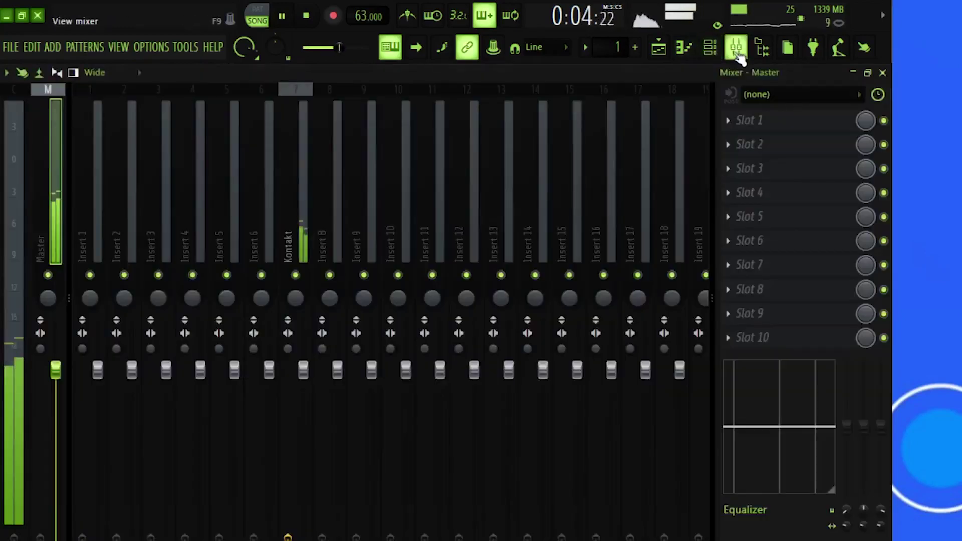
left_click(338, 187)
key("ctrl+shift+l")
key("space")
left_click_drag(405, 371, 405, 484)
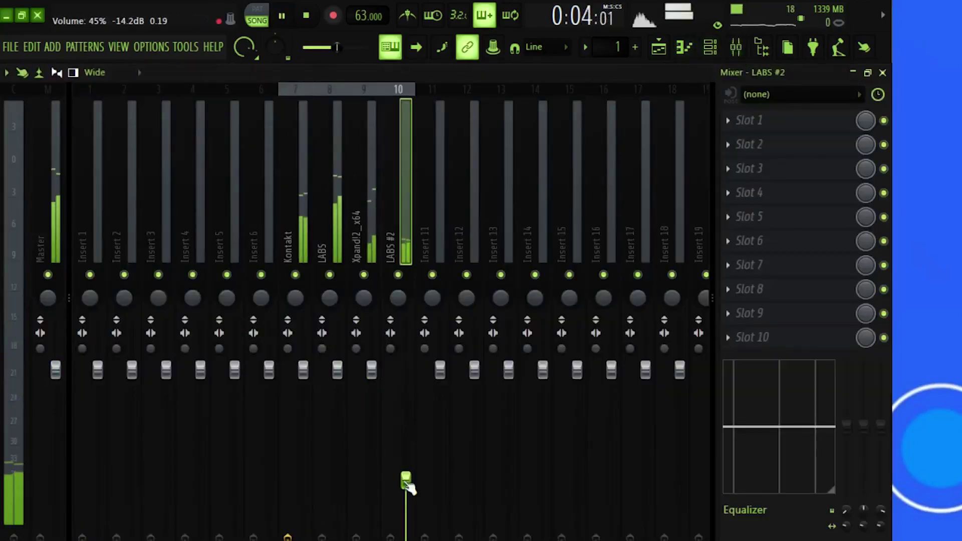
Add Fruity Reeverb 2 to the first effect slot of the Xpand!2 mixer track, adjust its settings and close it.
left_click(371, 197)
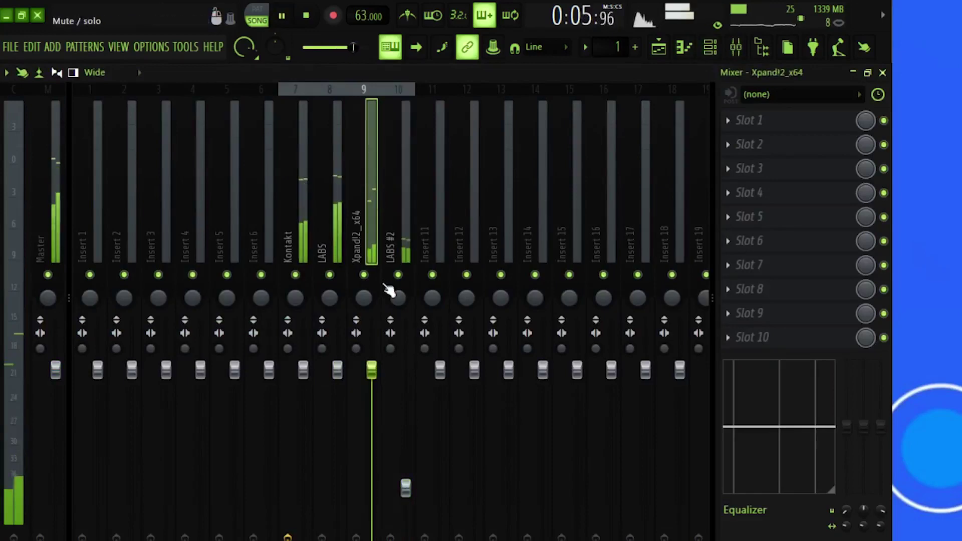
left_click(767, 123)
left_click(146, 56)
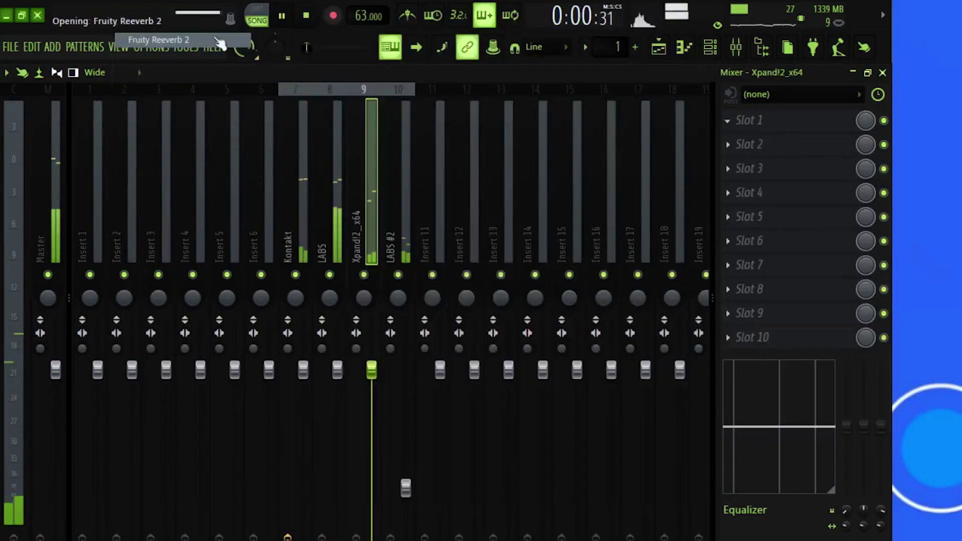
left_click_drag(483, 276, 483, 265)
left_click_drag(391, 259, 386, 243)
left_click(493, 226)
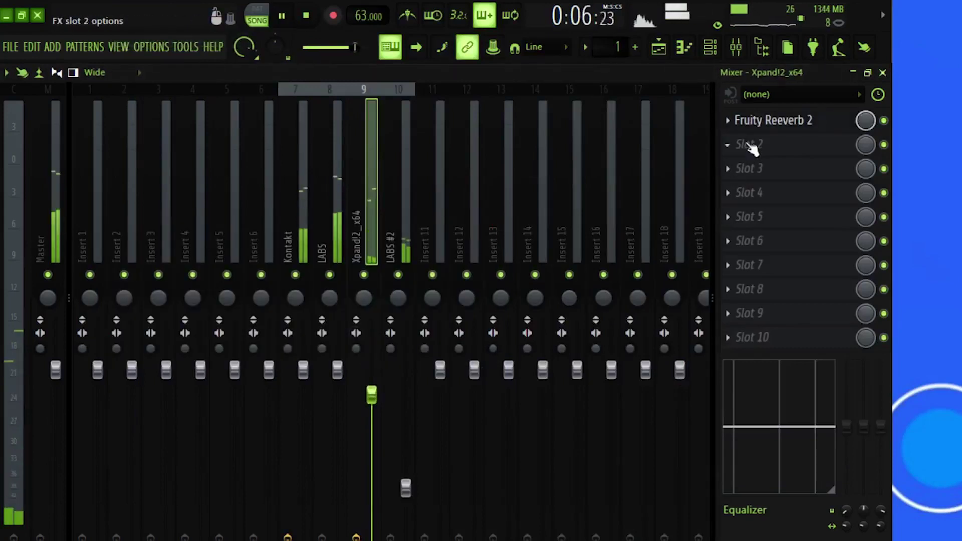
Add EchoBoy to the second effect slot of the Xpand!2 track, set its Mix to 37.5%, and close it.
left_click(802, 146)
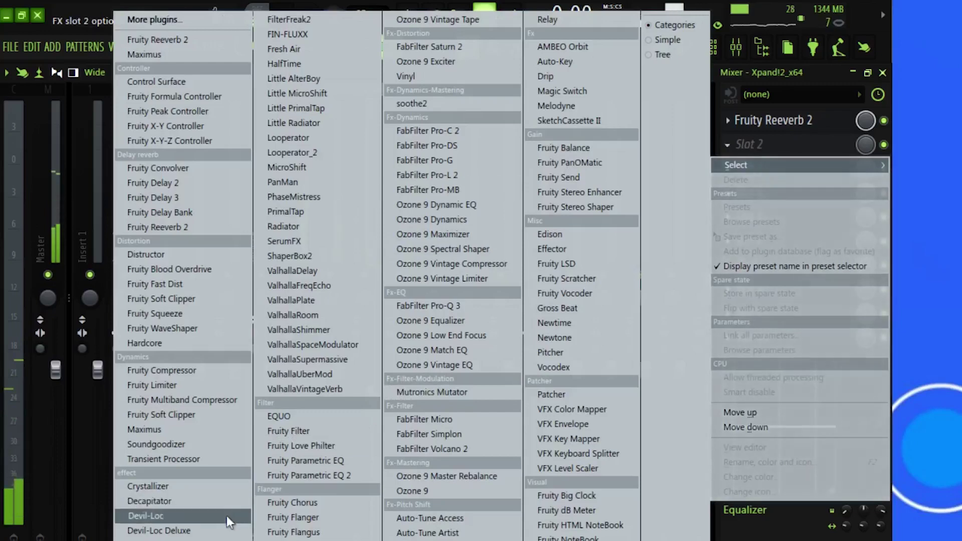
left_click(195, 539)
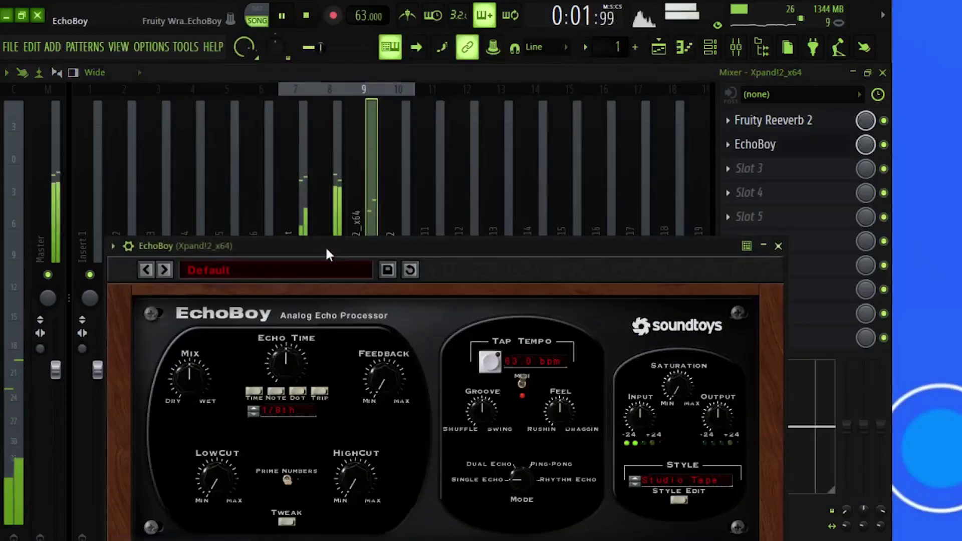
left_click_drag(326, 251, 322, 207)
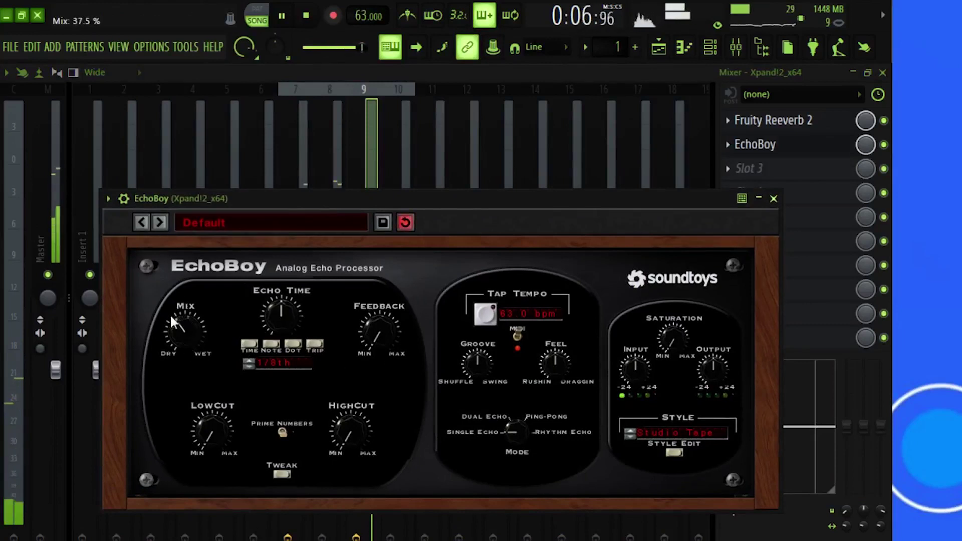
left_click(774, 199)
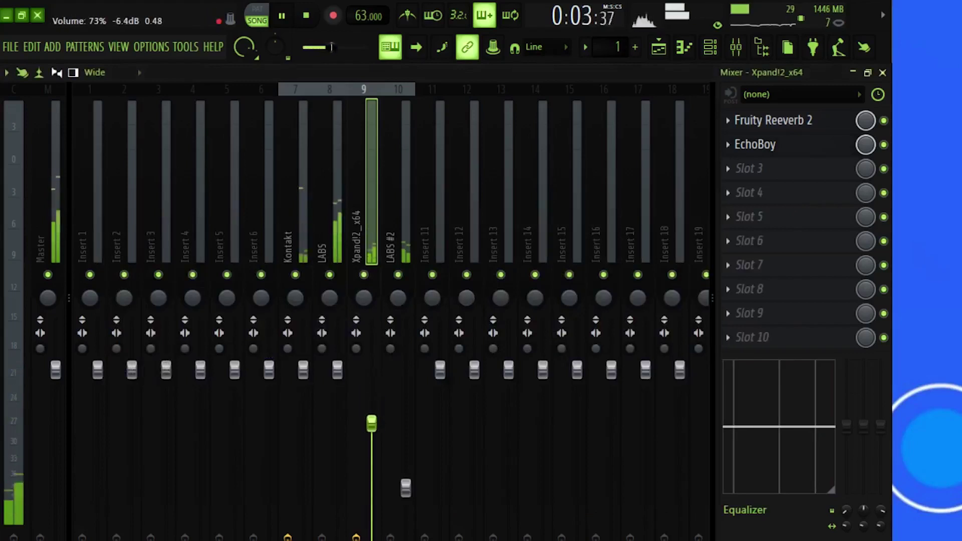
Lower the Kontakt track's volume slightly, set the Xpand!2 track's volume to 64%, and close the mixer.
left_click(313, 197)
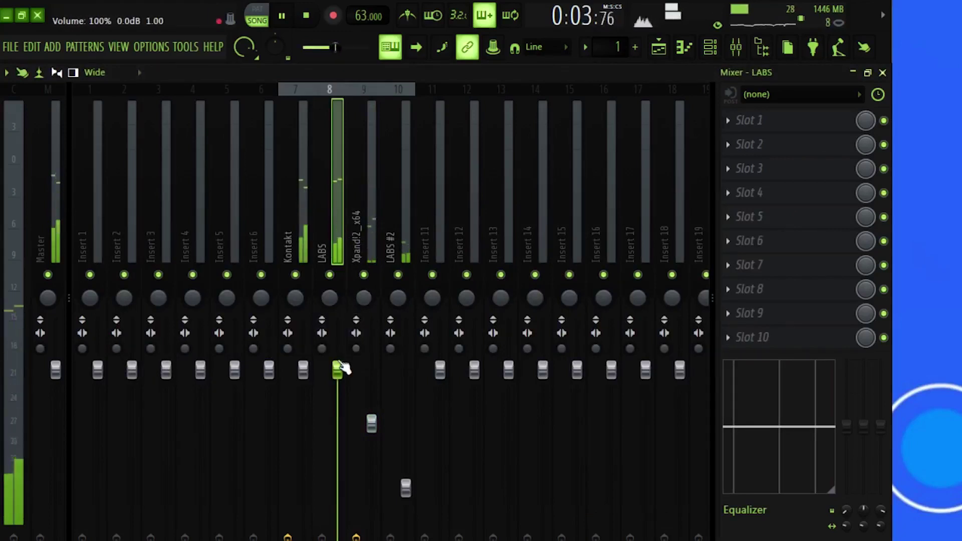
left_click_drag(309, 370, 309, 381)
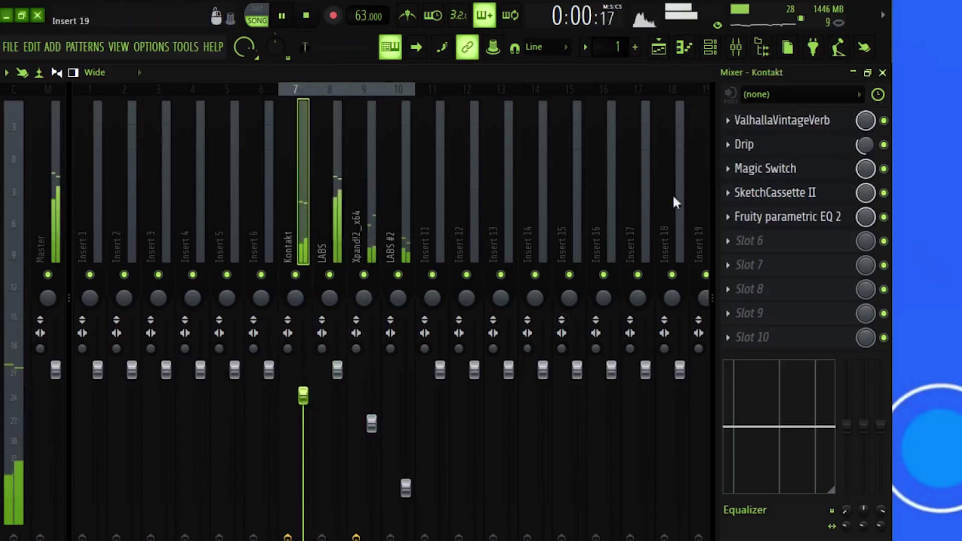
left_click(336, 214)
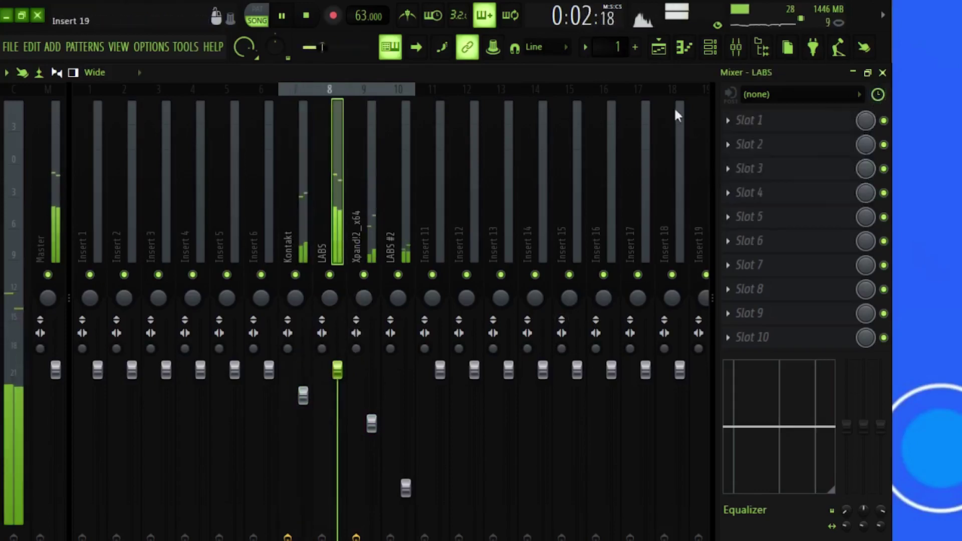
left_click_drag(371, 423, 371, 442)
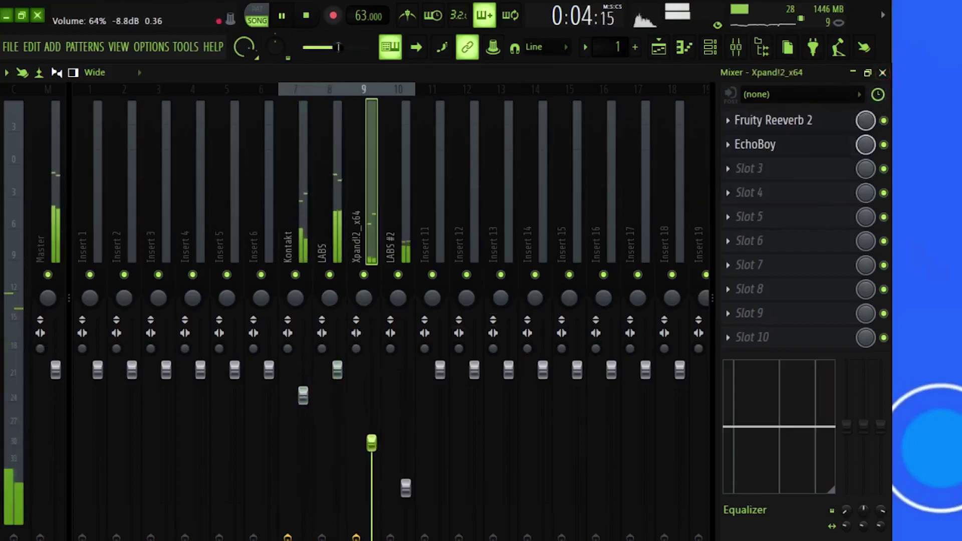
left_click(882, 73)
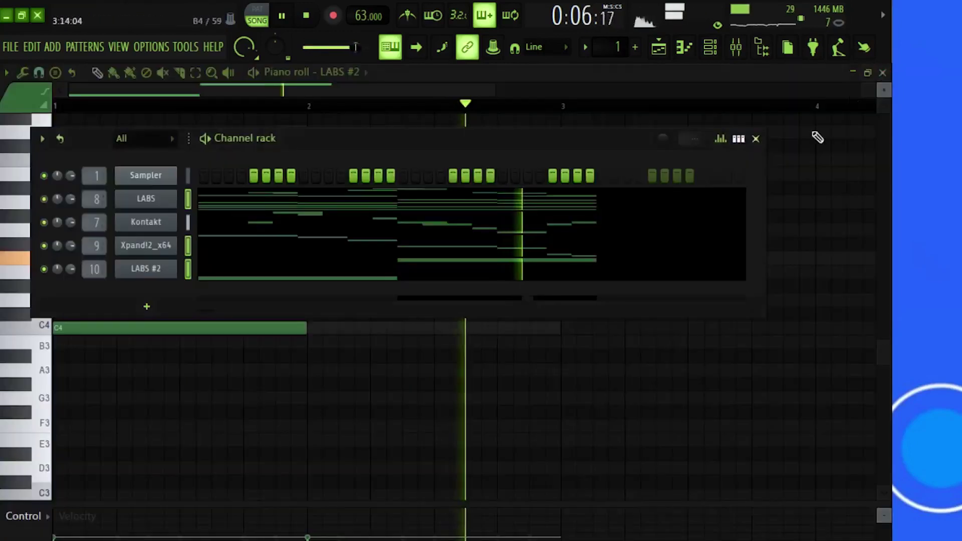
Close the LABS #2 piano roll, add an EZbass channel to the channel rack, and close its plugin window.
right_click(495, 336)
left_click(883, 72)
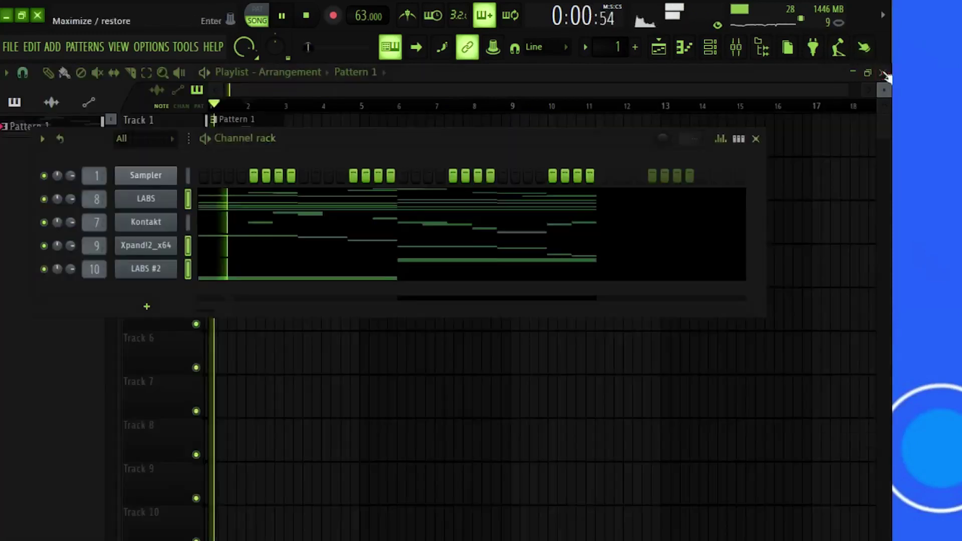
left_click(158, 307)
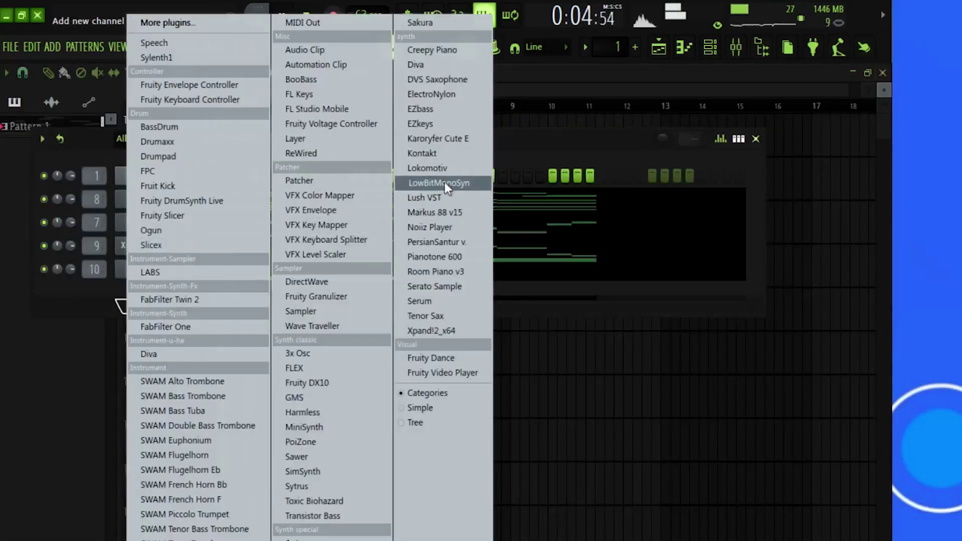
left_click(455, 108)
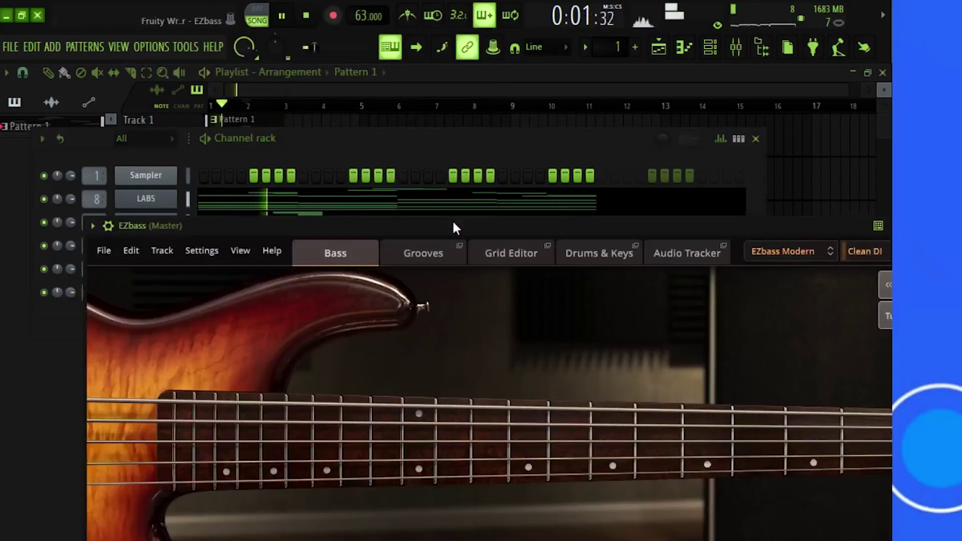
left_click_drag(453, 223, 259, 153)
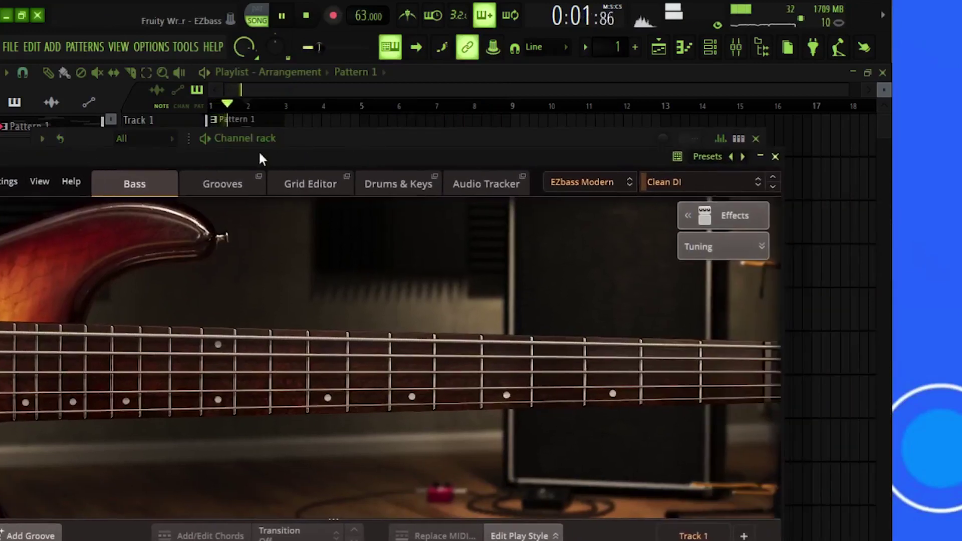
left_click(775, 158)
Open the EZbass piano roll and place a bar-long C4 note in bar 1 and a bar-long B3 note in bar 2.
right_click(161, 289)
left_click(191, 293)
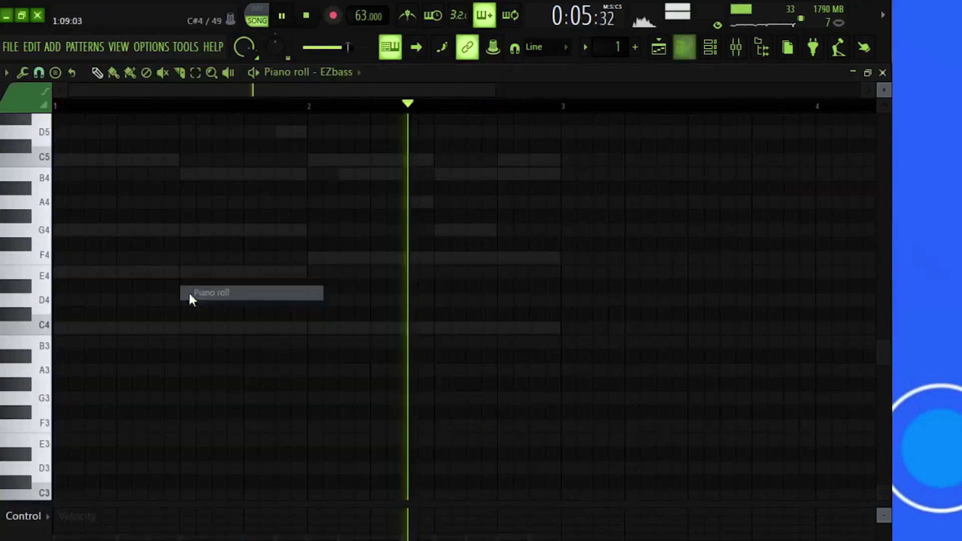
left_click_drag(86, 328, 54, 314)
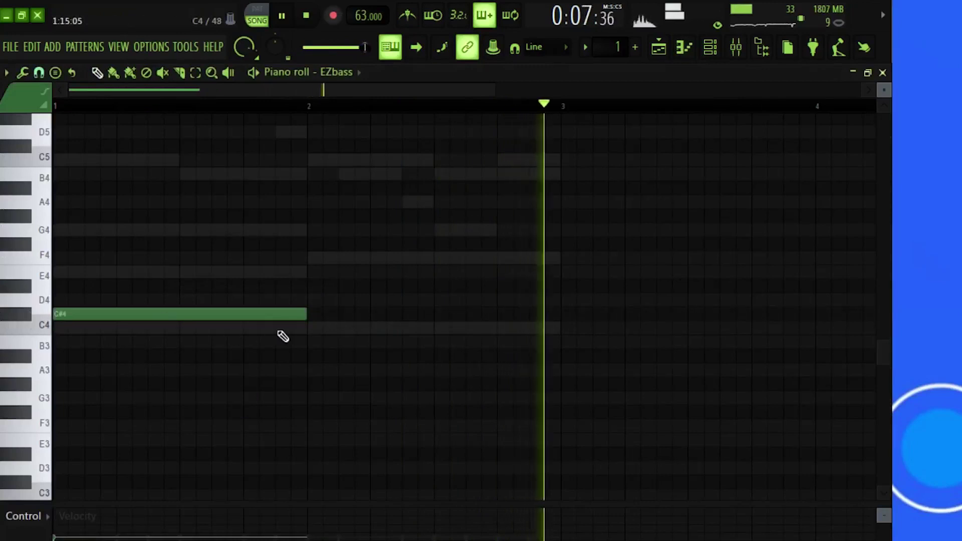
key("space")
left_click_drag(245, 318, 223, 333)
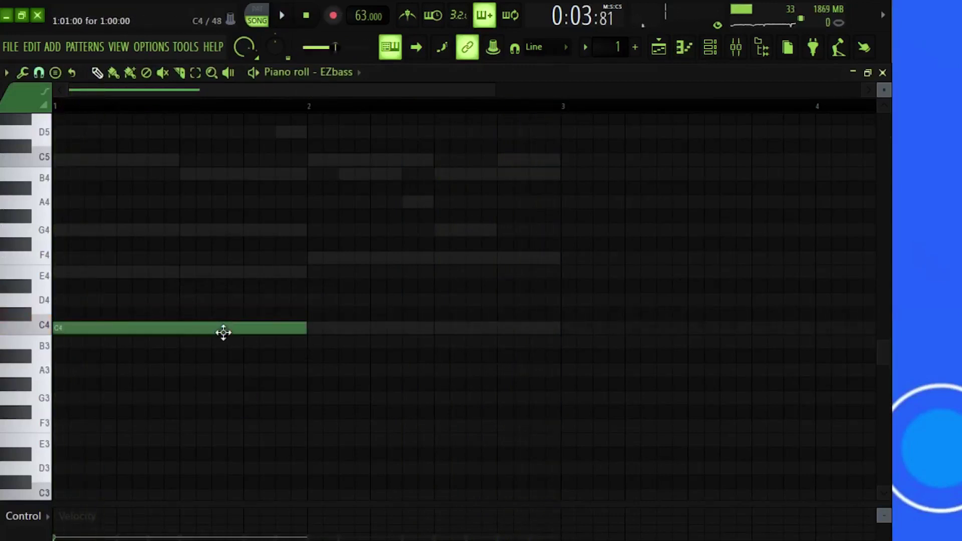
key("space")
key("space")
left_click(309, 343)
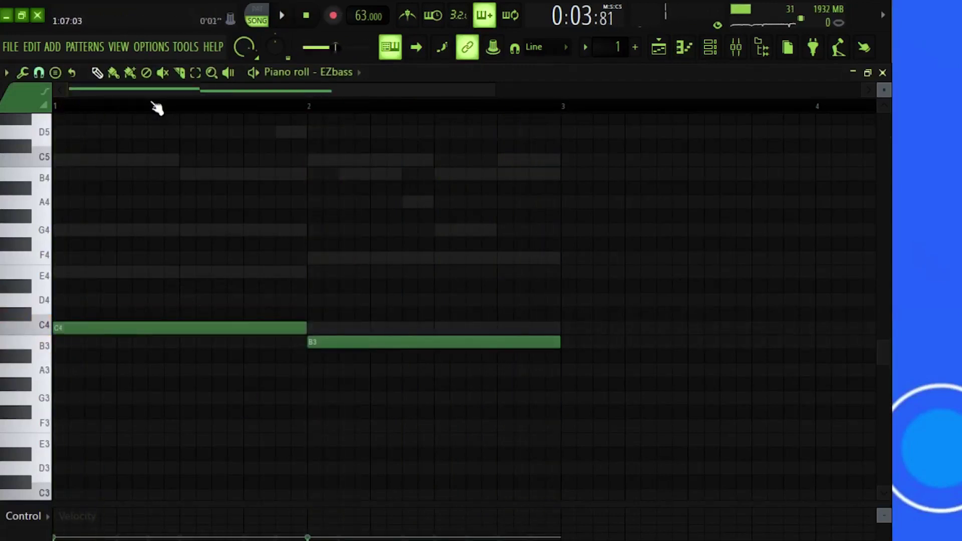
Play the loop back and shorten both bass notes to half a bar.
key("space")
scroll(316, 247, "up", 4)
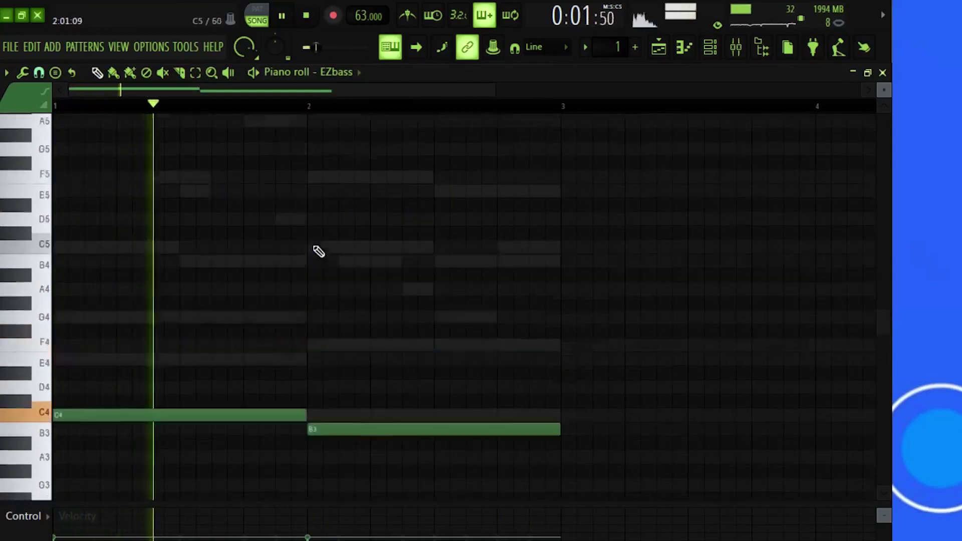
scroll(318, 251, "down", 5)
scroll(318, 251, "up", 4)
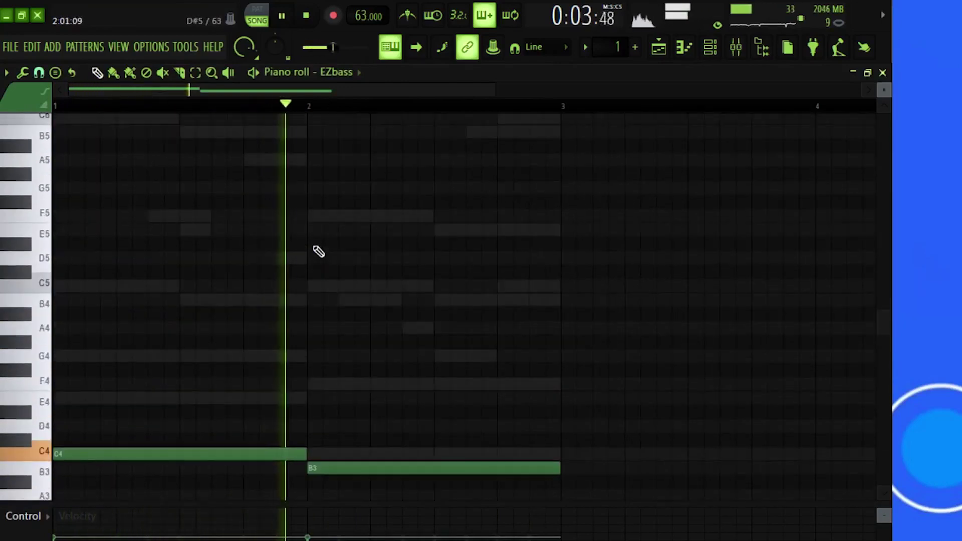
key("ctrl+a")
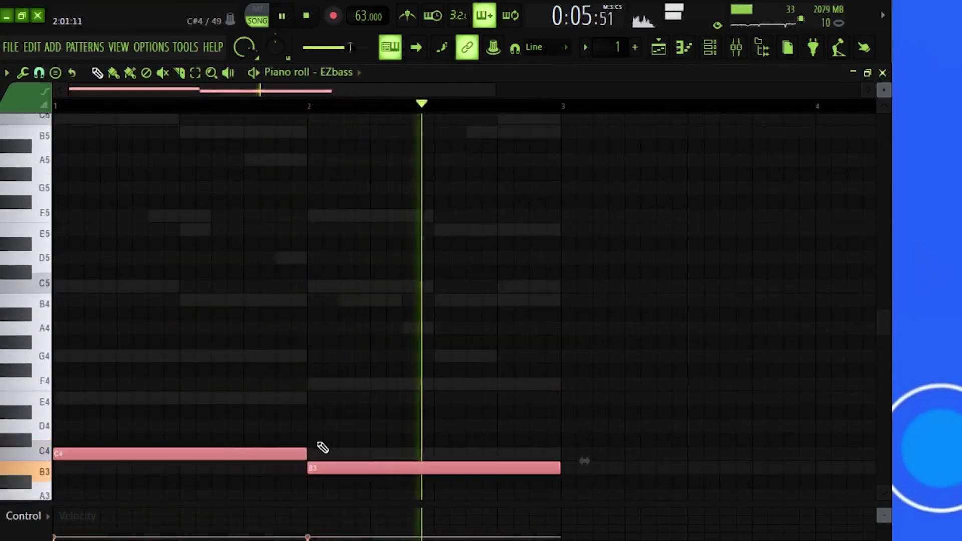
key("space")
left_click_drag(307, 454, 286, 453)
left_click(243, 441)
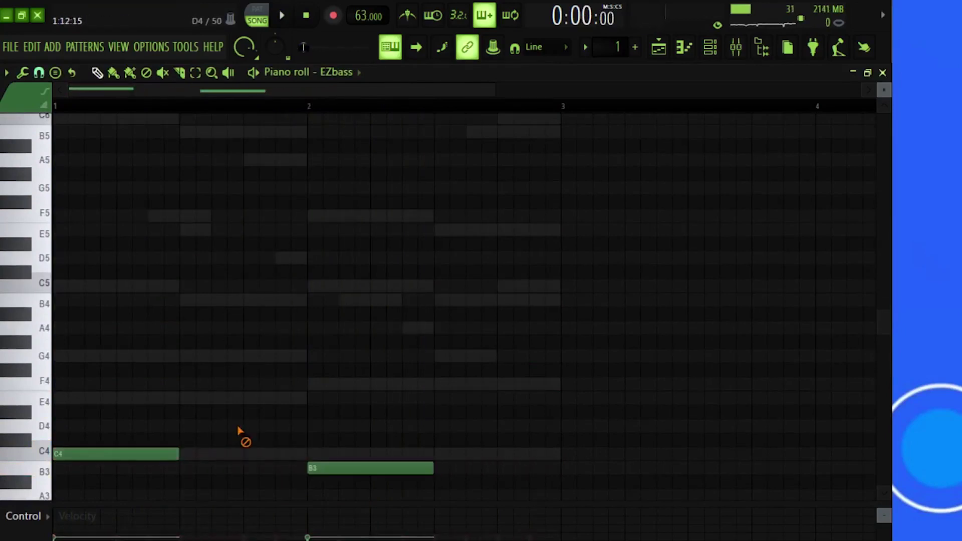
Add a half-bar E4 note in the second half of bar 1 and a half-bar F4 note in the second half of bar 2.
key("space")
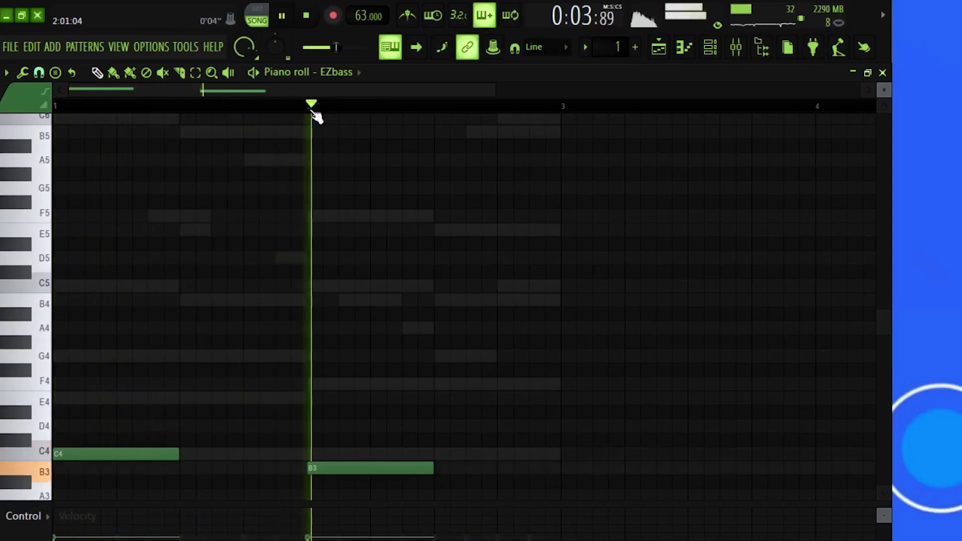
scroll(222, 307, "down", 3)
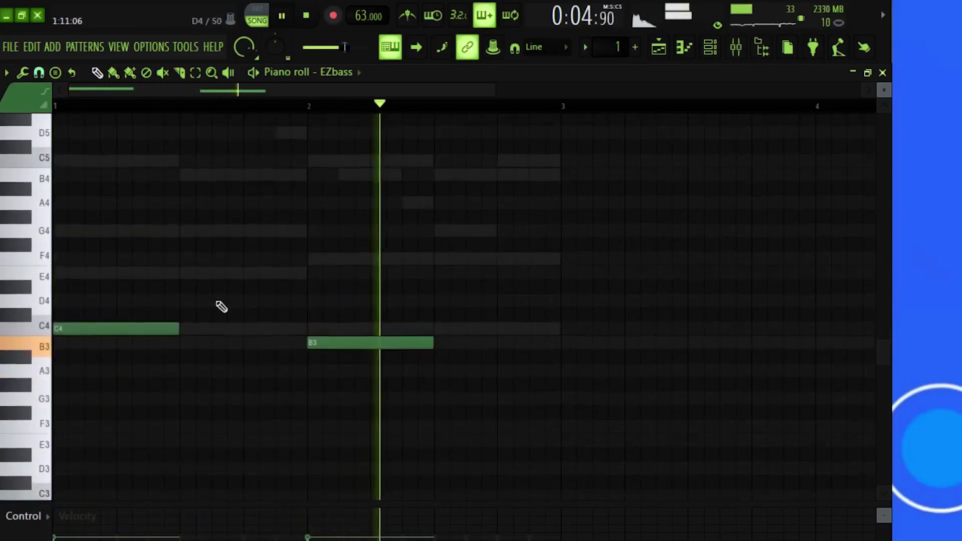
left_click(181, 342)
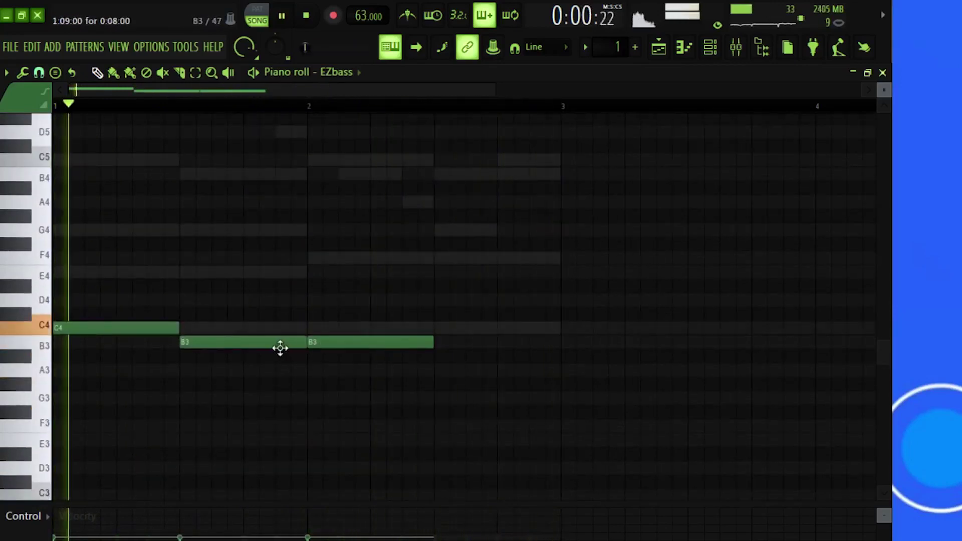
left_click_drag(279, 346, 271, 271)
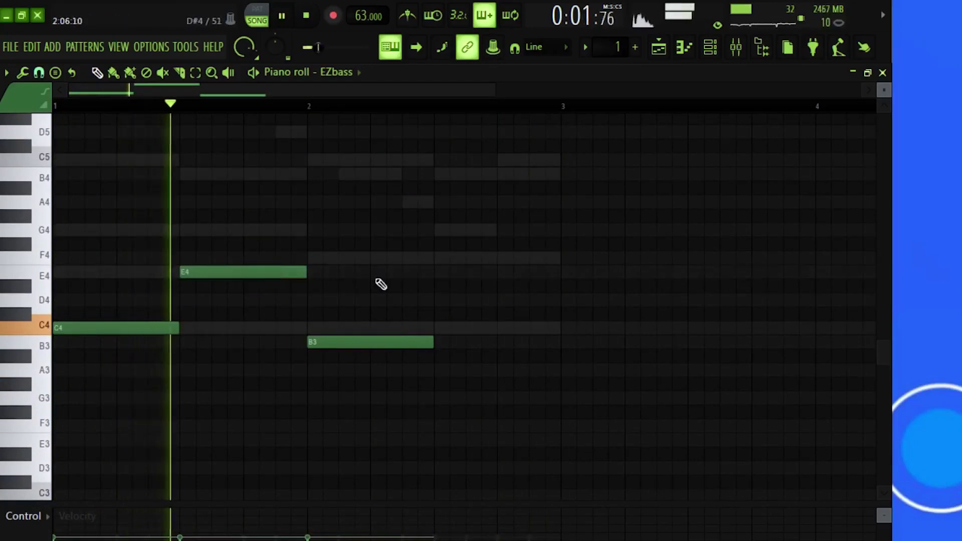
left_click(436, 271)
Try the E4 and F4 bass notes one octave lower, and move them back up an octave.
mouse_move(500, 239)
left_mouse_down()
mouse_move(361, 303)
mouse_move(253, 303)
mouse_move(454, 218)
left_mouse_up()
left_click_drag(455, 273, 281, 307)
key("ctrl+Down")
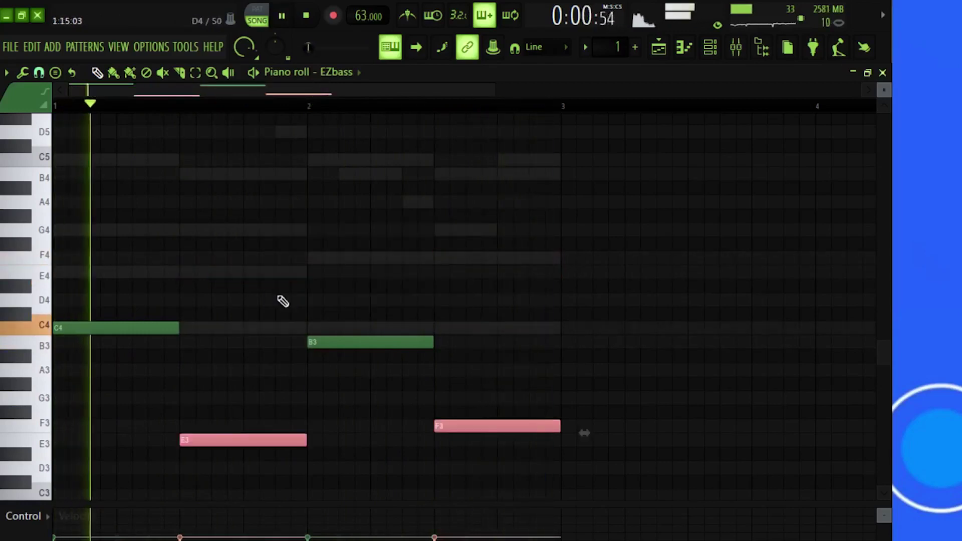
key("ctrl+d")
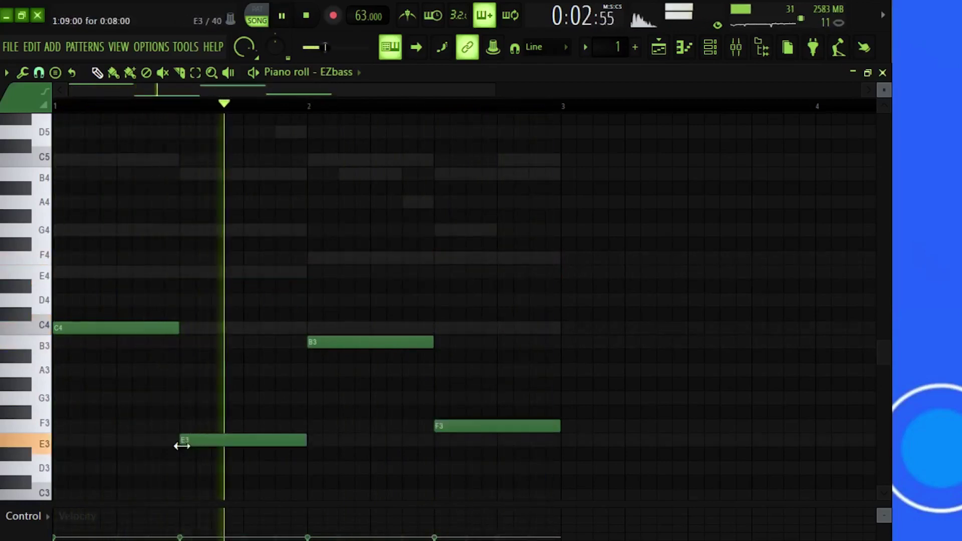
left_click_drag(200, 408, 496, 455)
key("ctrl+Up")
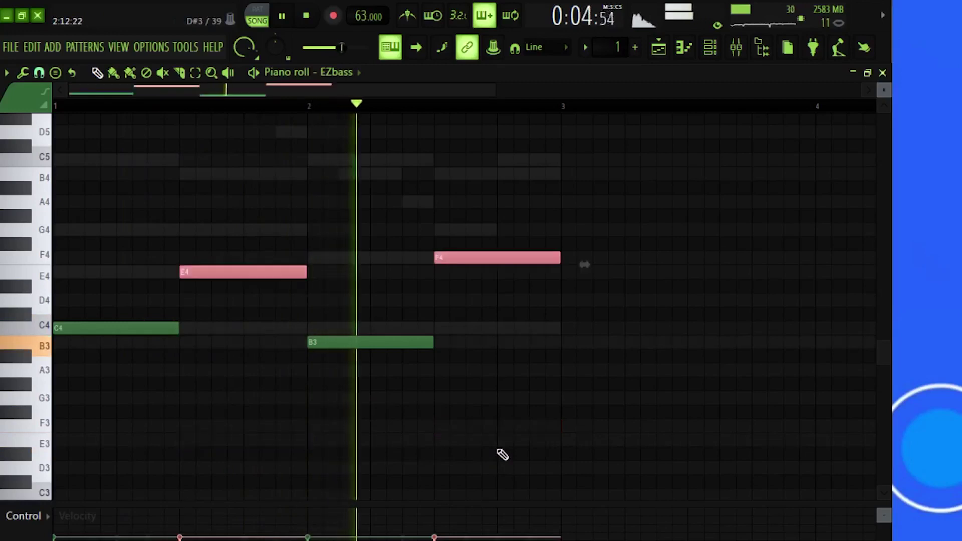
Place consecutive half-bar notes C6, B5, F5 and E5 across the two bars, following the melody's ghost notes.
scroll(413, 359, "up", 4)
scroll(368, 420, "down", 2)
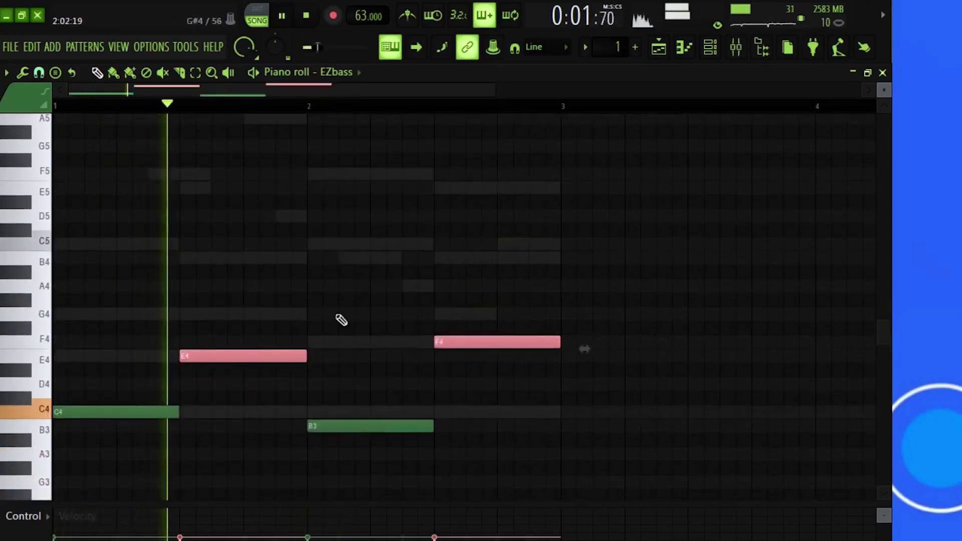
scroll(339, 318, "up", 3)
key("space")
left_click(94, 204)
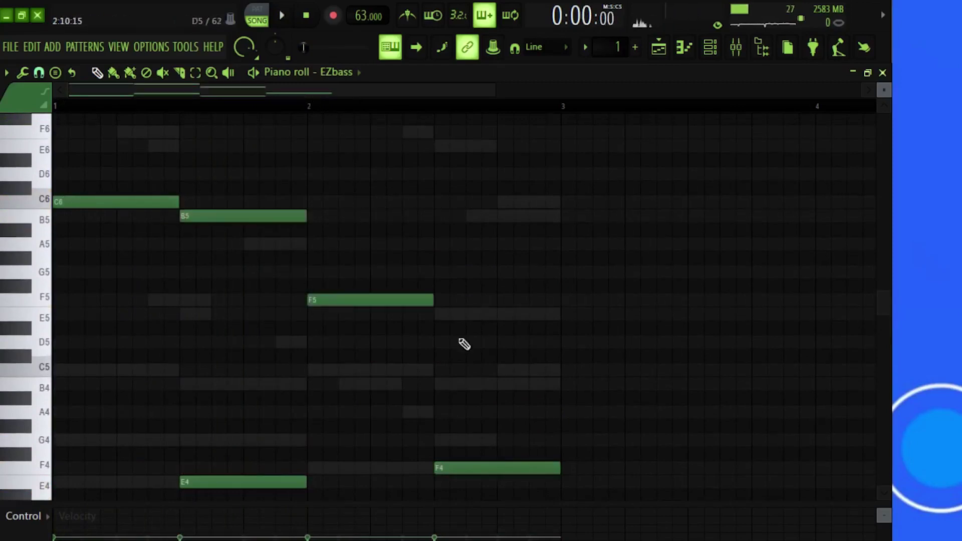
Delete the original C4, E4, B3 and F4 bass notes, keeping only the four new upper notes.
left_click_drag(141, 140, 503, 341)
scroll(502, 254, "down", 4)
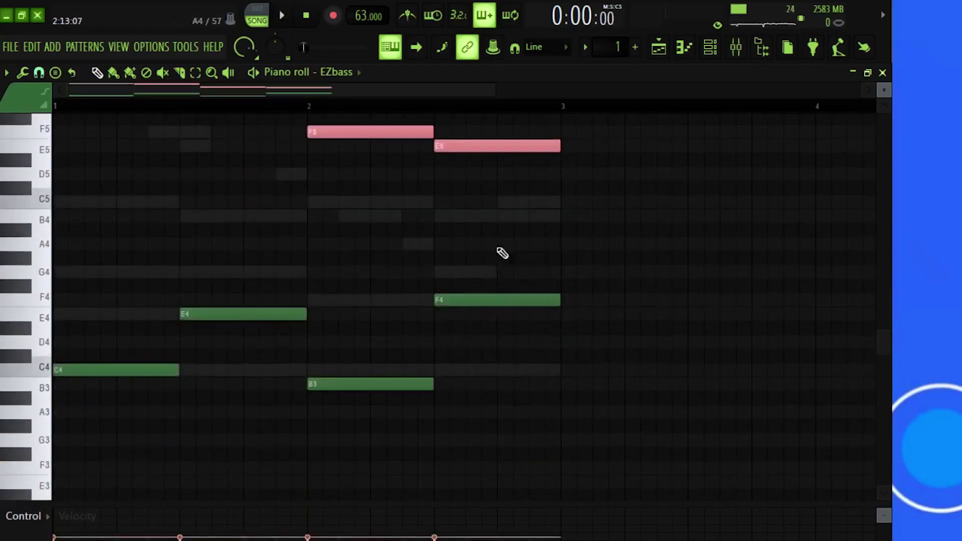
key("shift+i")
key("Delete")
Lower the four remaining bass notes by two octaves and play the loop.
scroll(279, 335, "up", 6)
left_click_drag(623, 426, 1, 152)
key("ctrl+Down")
key("ctrl+Down")
key("space")
Raise the F3 and E3 bass notes in bar 2 by one octave to F4 and E4.
scroll(125, 131, "down", 8)
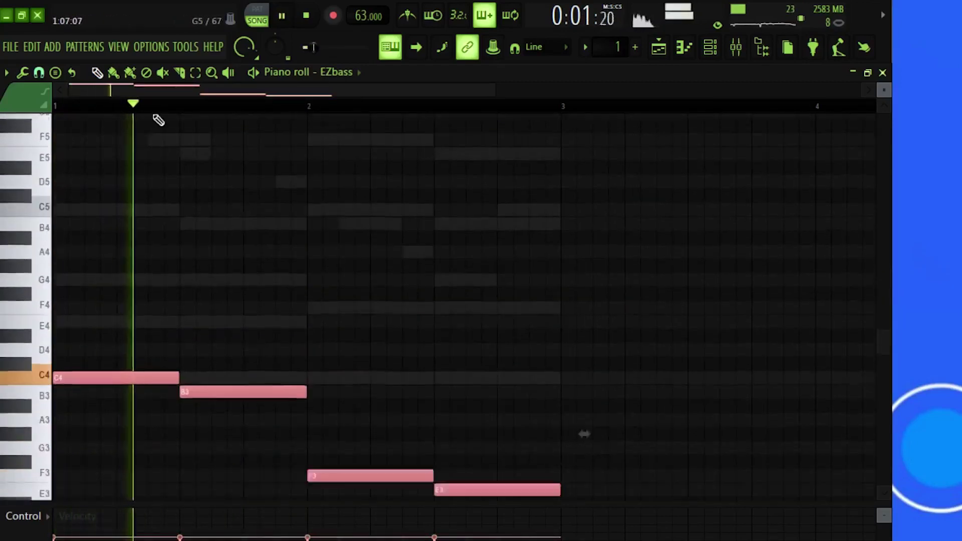
left_click_drag(360, 294, 502, 474)
key("ctrl+Up")
left_click(458, 337)
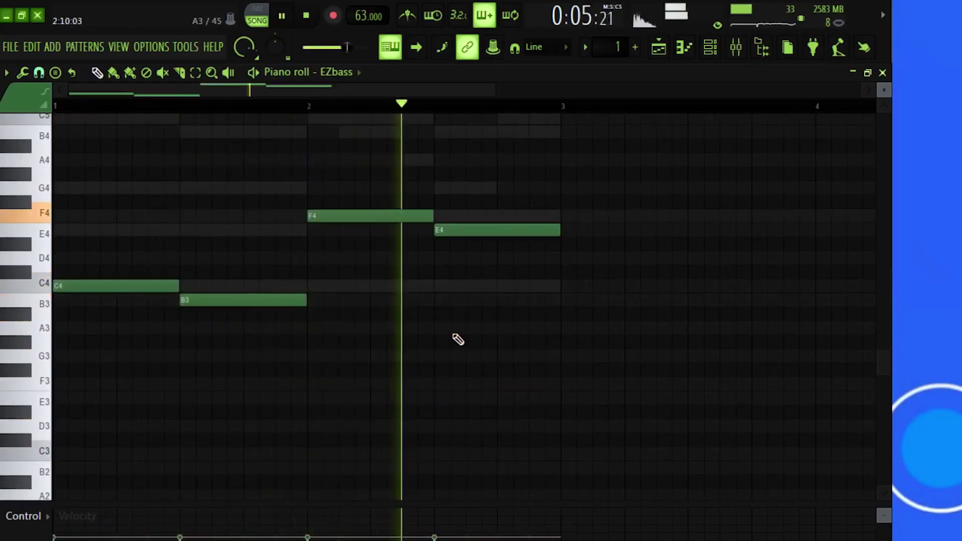
Shorten all four bass notes slightly to leave small gaps between them, and play the loop.
scroll(458, 338, "up", 5)
left_click_drag(502, 460, 96, 294)
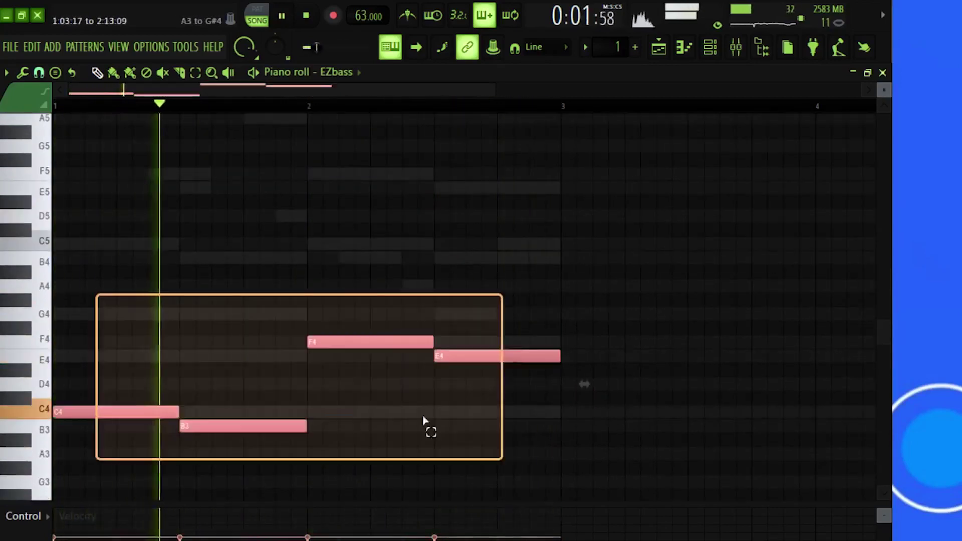
left_click_drag(171, 412, 163, 412)
key("space")
left_click(377, 458)
key("space")
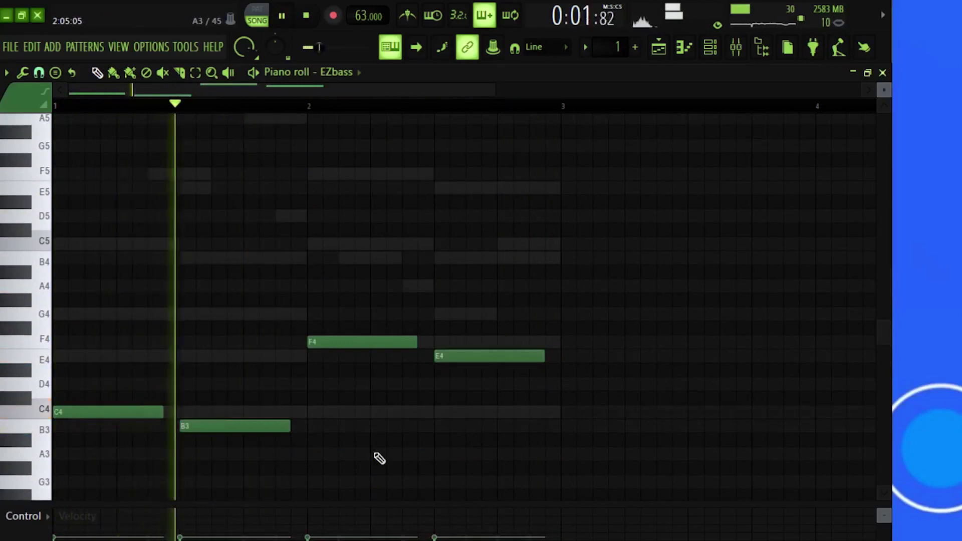
Extend the bass notes back to half a bar each, and shorten only the B3 note by one grid step.
left_click_drag(449, 315, 110, 491)
left_click_drag(161, 361, 176, 363)
left_click(285, 474)
left_click_drag(307, 378, 290, 378)
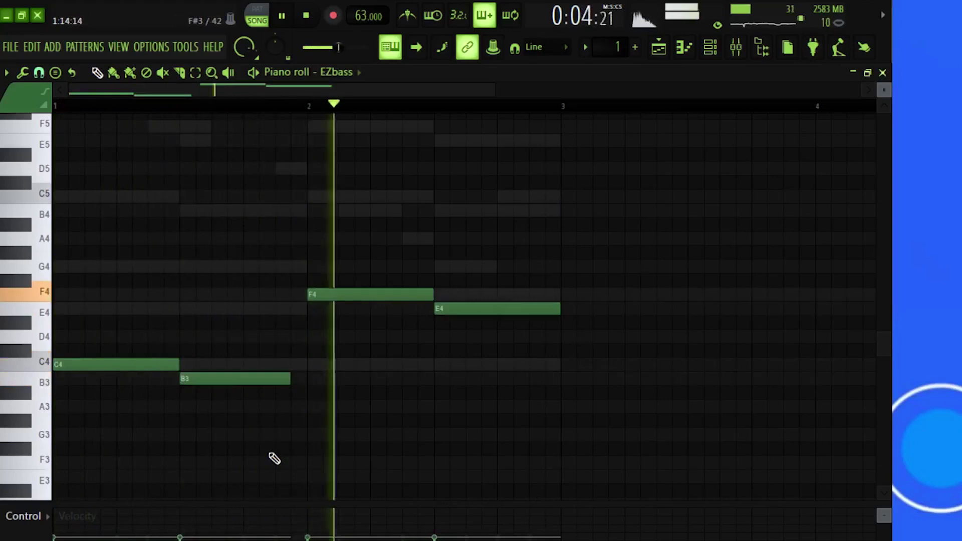
Close the piano roll and add Fruity Parametric EQ 2 to the third effect slot of the Xpand!2 mixer track.
left_click(883, 73)
left_click(710, 47)
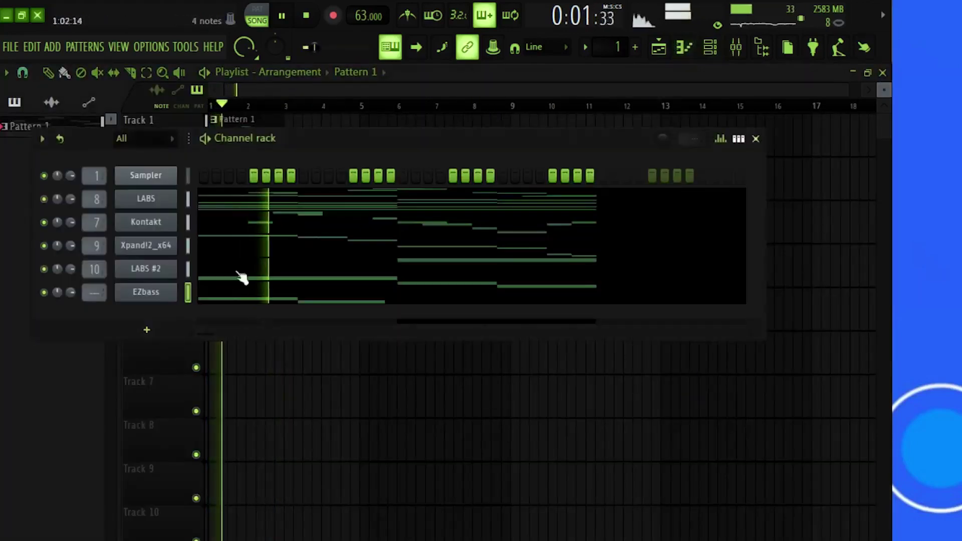
left_click(750, 48)
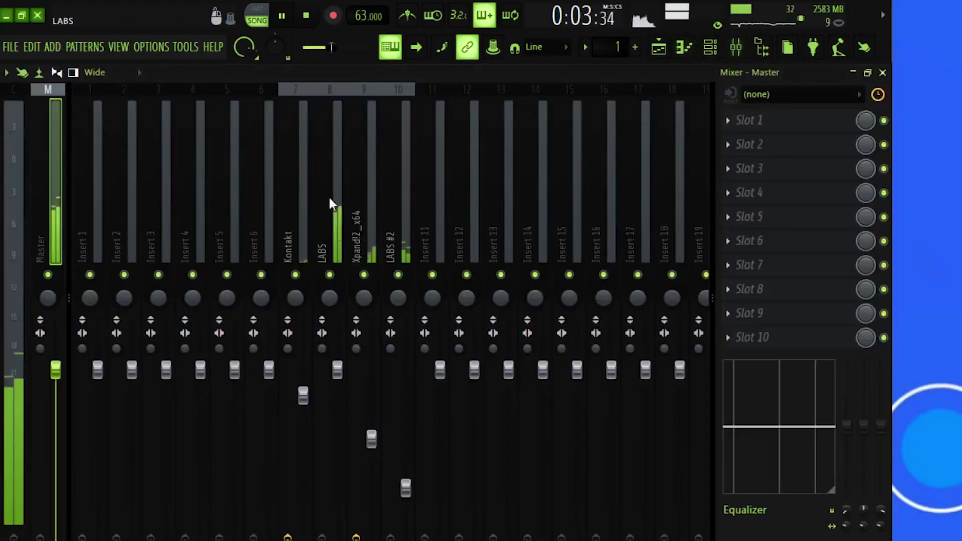
left_click(336, 196)
left_click(369, 196)
left_click(752, 168)
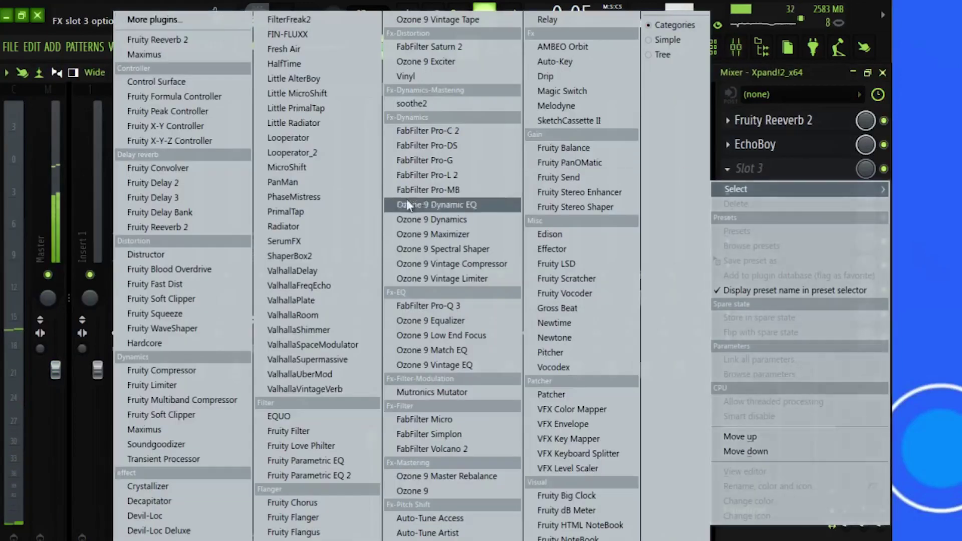
left_click(311, 476)
Dip EQ bands 4, 5 and 6, make band 1 a high-pass filter moved between bands 2 and 3, and close the EQ, mixer and channel rack.
left_click_drag(302, 391, 294, 409)
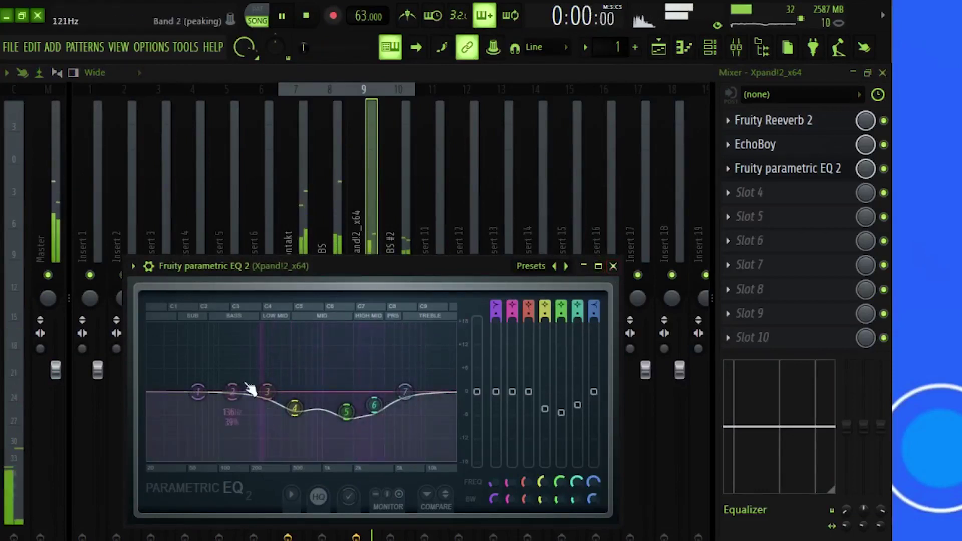
right_click(198, 392)
mouse_move(216, 434)
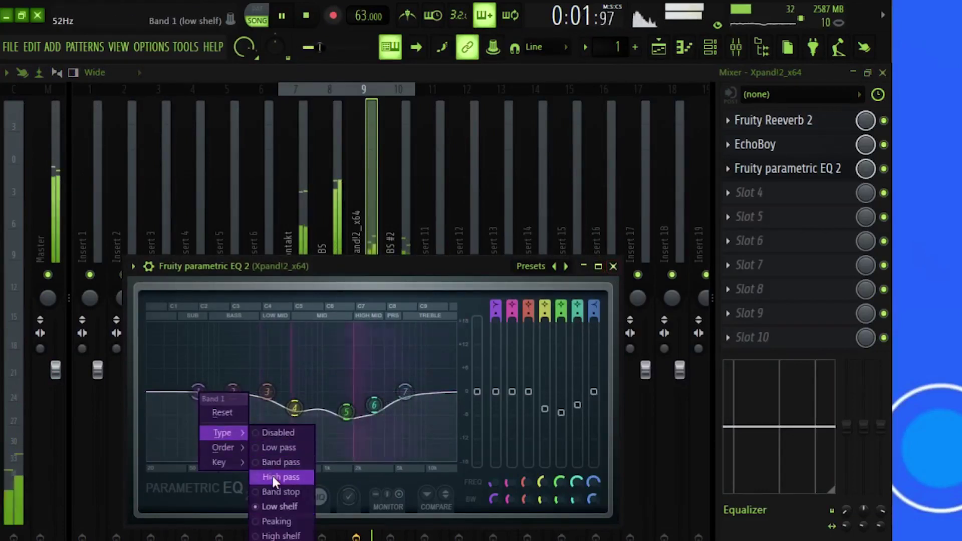
left_click(276, 478)
left_click_drag(198, 392, 247, 392)
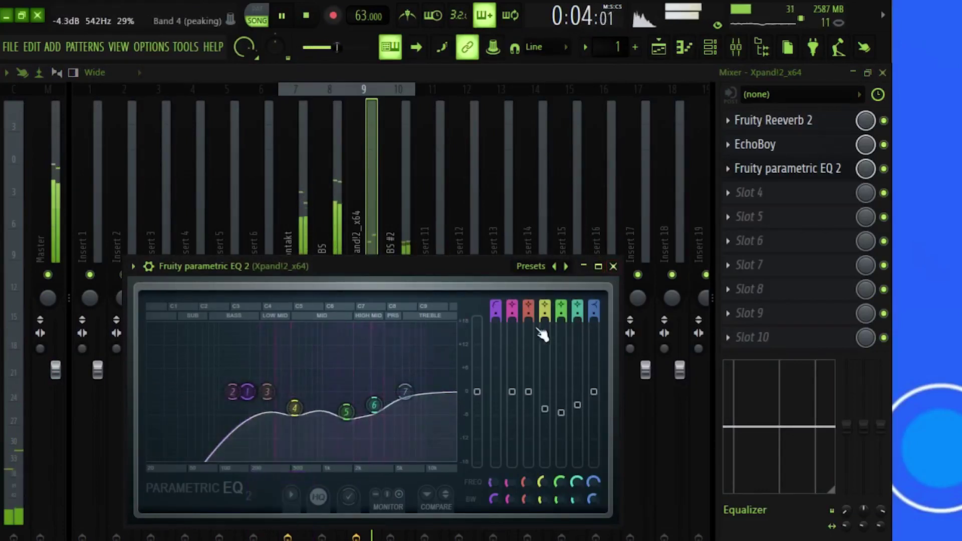
left_click(614, 267)
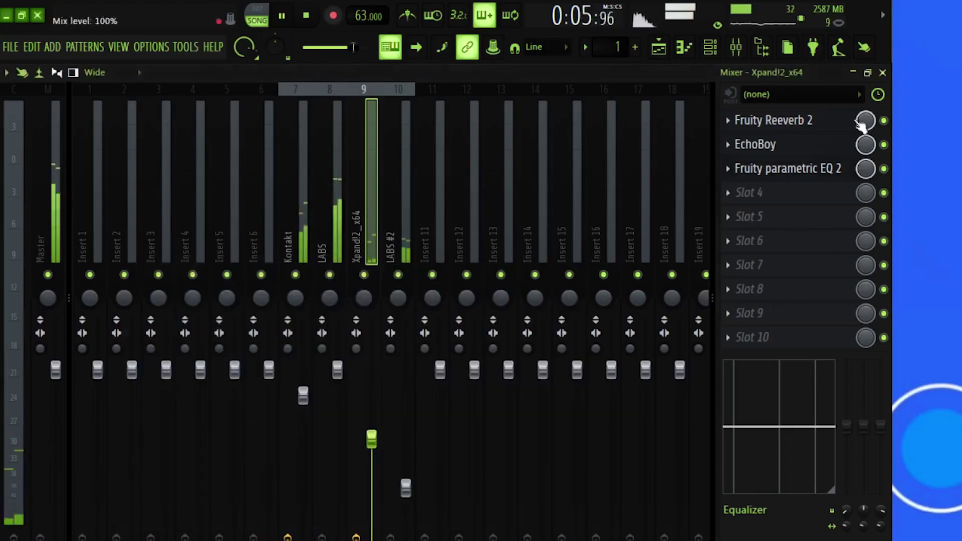
left_click(884, 73)
key("F6")
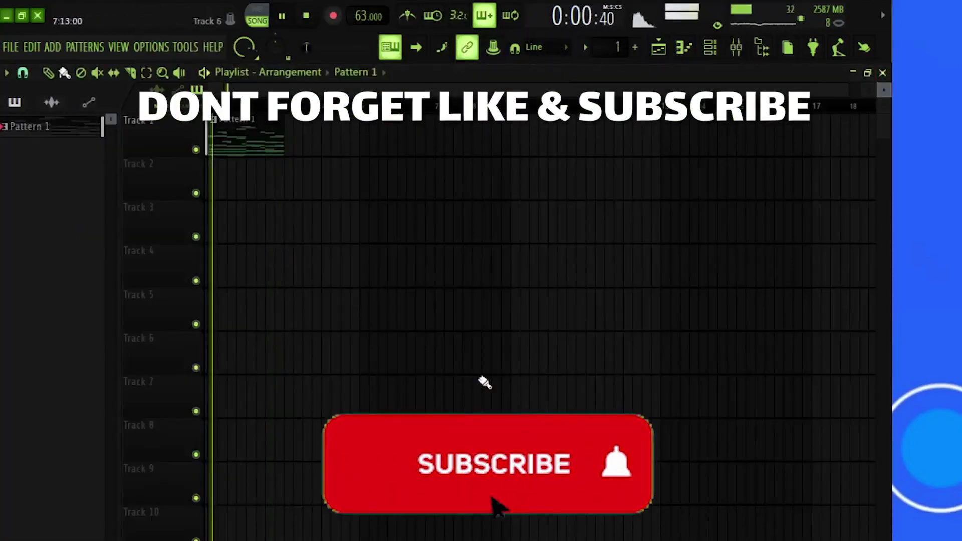
Duplicate the Pattern 1 clip on Track 1 so the loop repeats over bars 3 and 4, and clear the selection.
left_click_drag(317, 152, 186, 161)
key("ctrl+b")
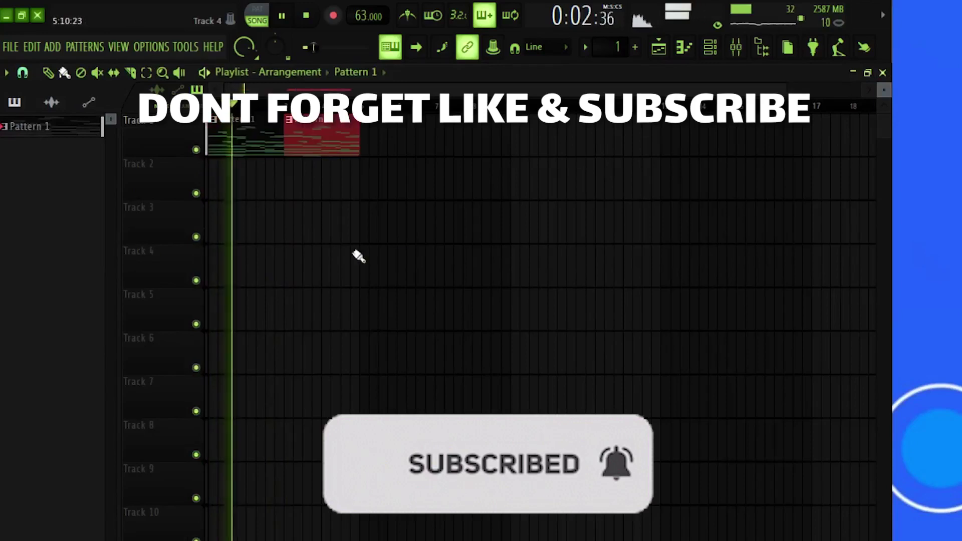
key("ctrl+d")
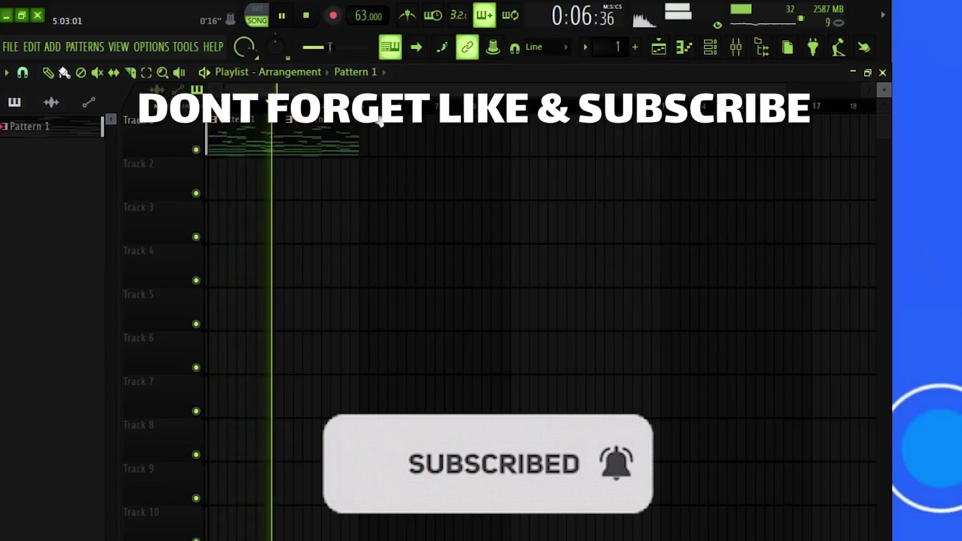
scroll(376, 109, "up", 3)
left_click_drag(373, 90, 313, 91)
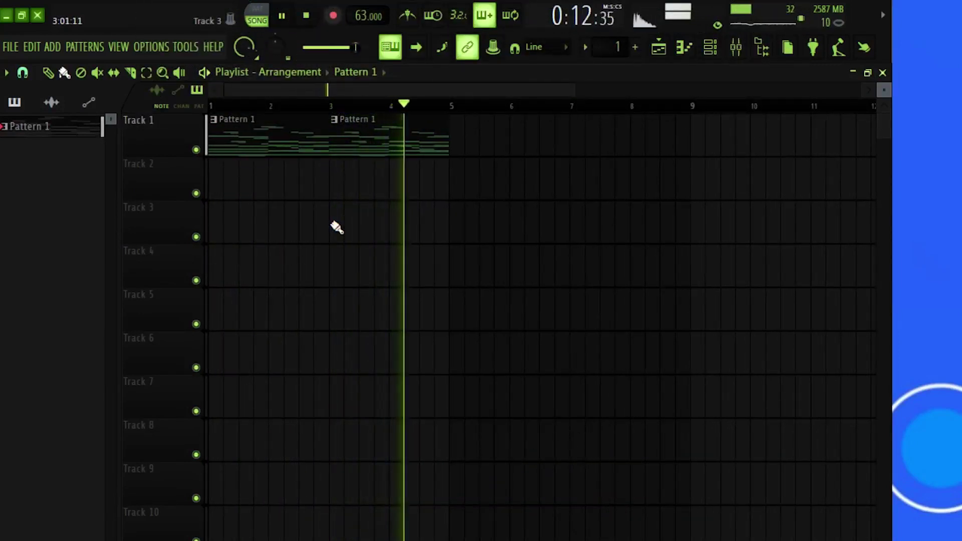
Route the EZbass channel to mixer track 11 and lower that track's volume.
left_click(733, 53)
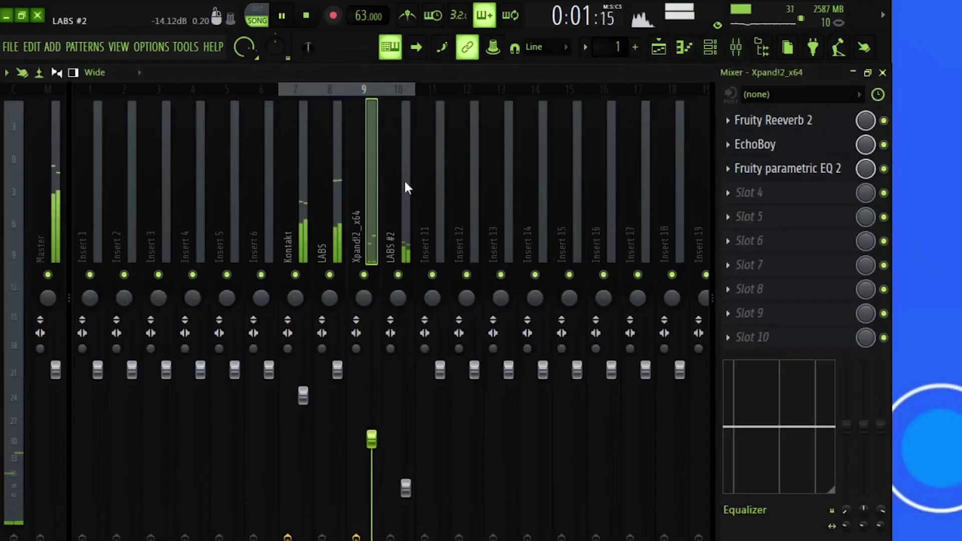
left_click(406, 187)
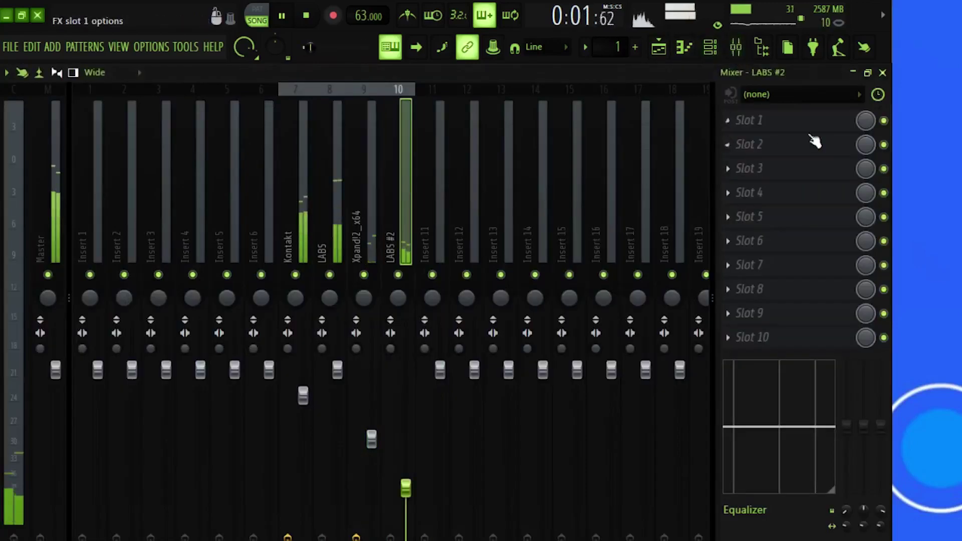
left_click(721, 54)
left_click(434, 108)
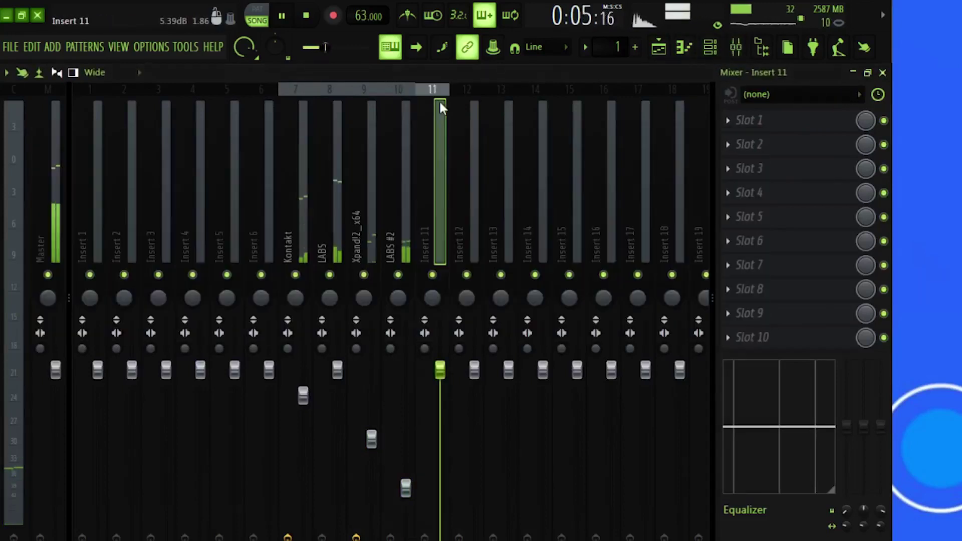
key("ctrl+l")
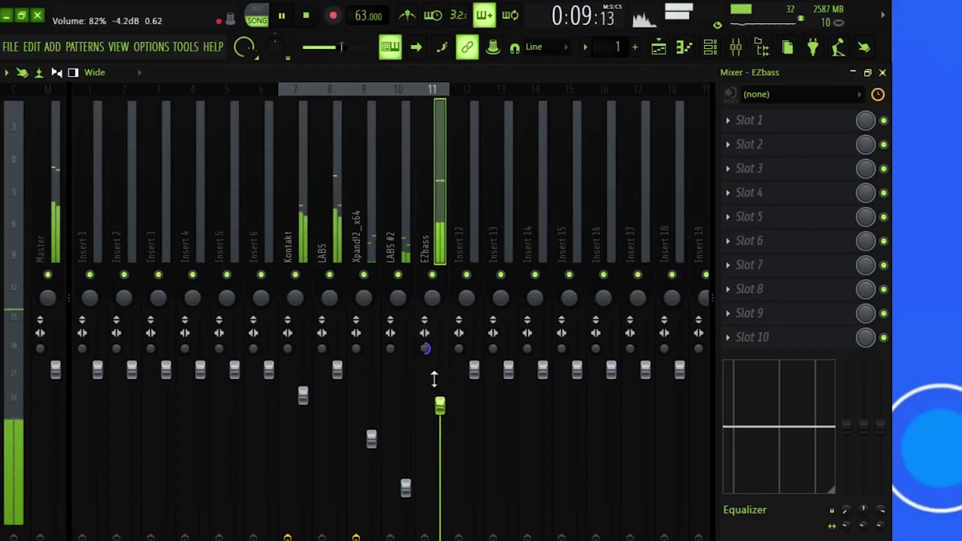
Add Fruity Parametric EQ 2 to the EZbass track's first effect slot, with band 7 as a low-pass filter moved between bands 5 and 6.
left_click(748, 120)
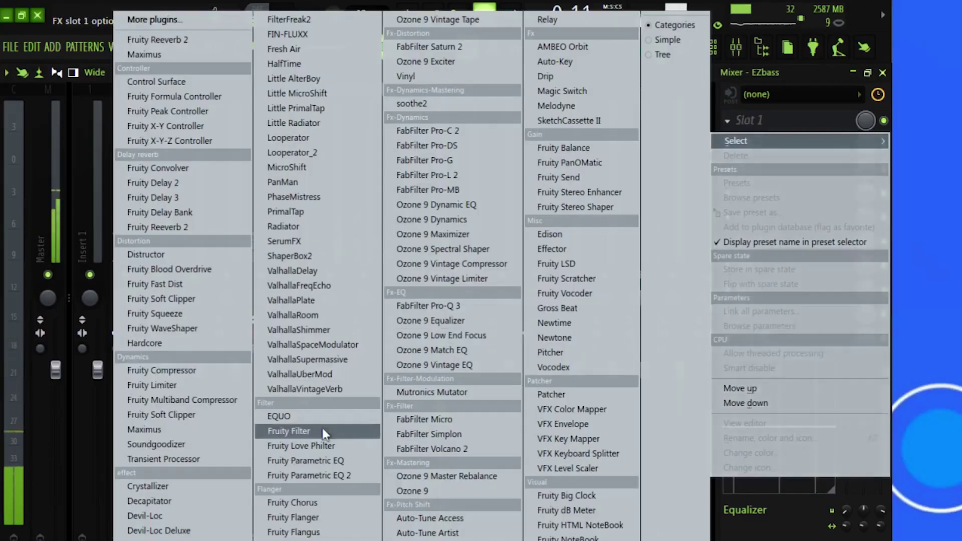
left_click(290, 485)
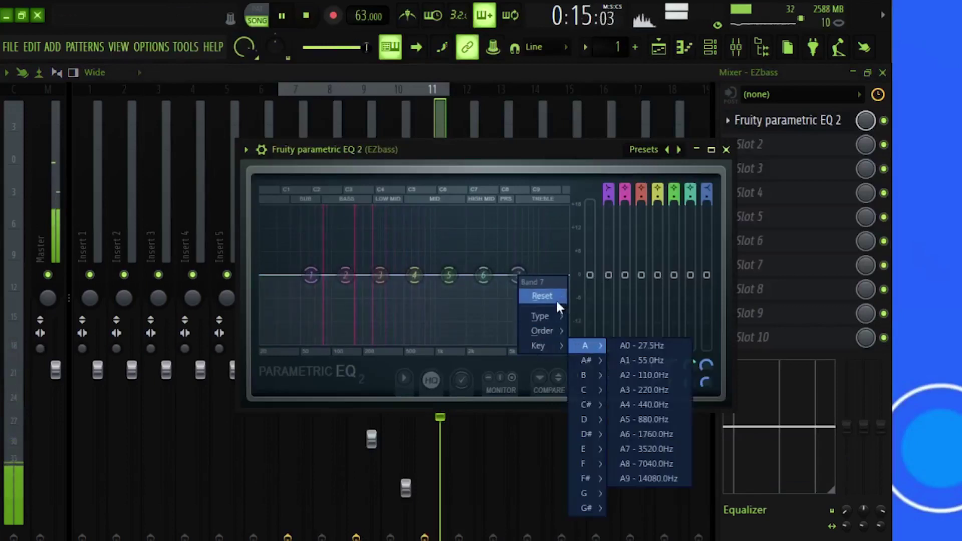
mouse_move(549, 318)
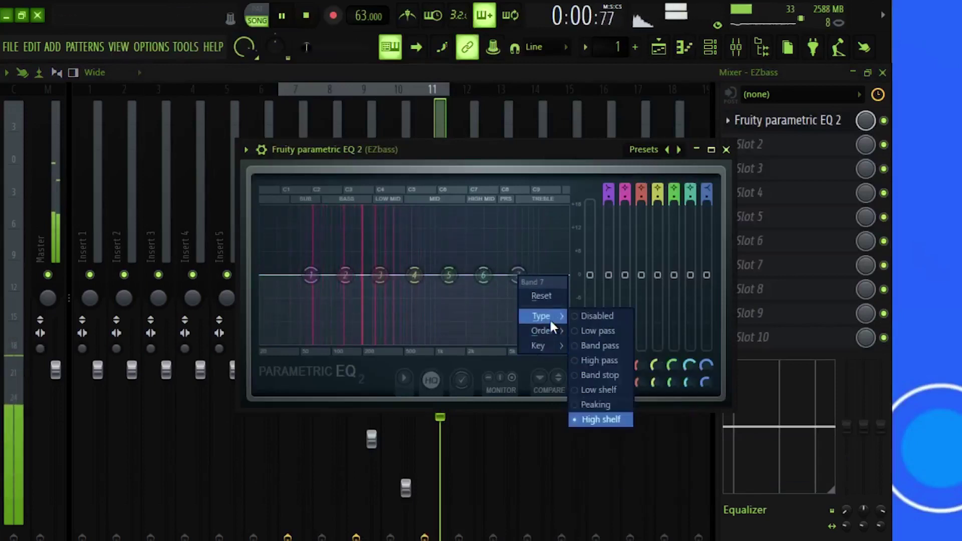
left_click(597, 331)
left_click_drag(518, 275, 466, 275)
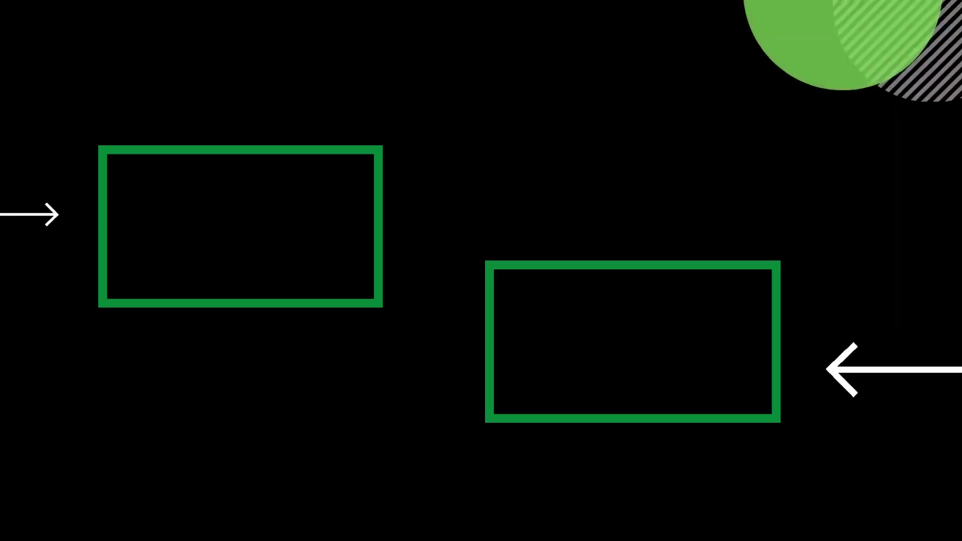